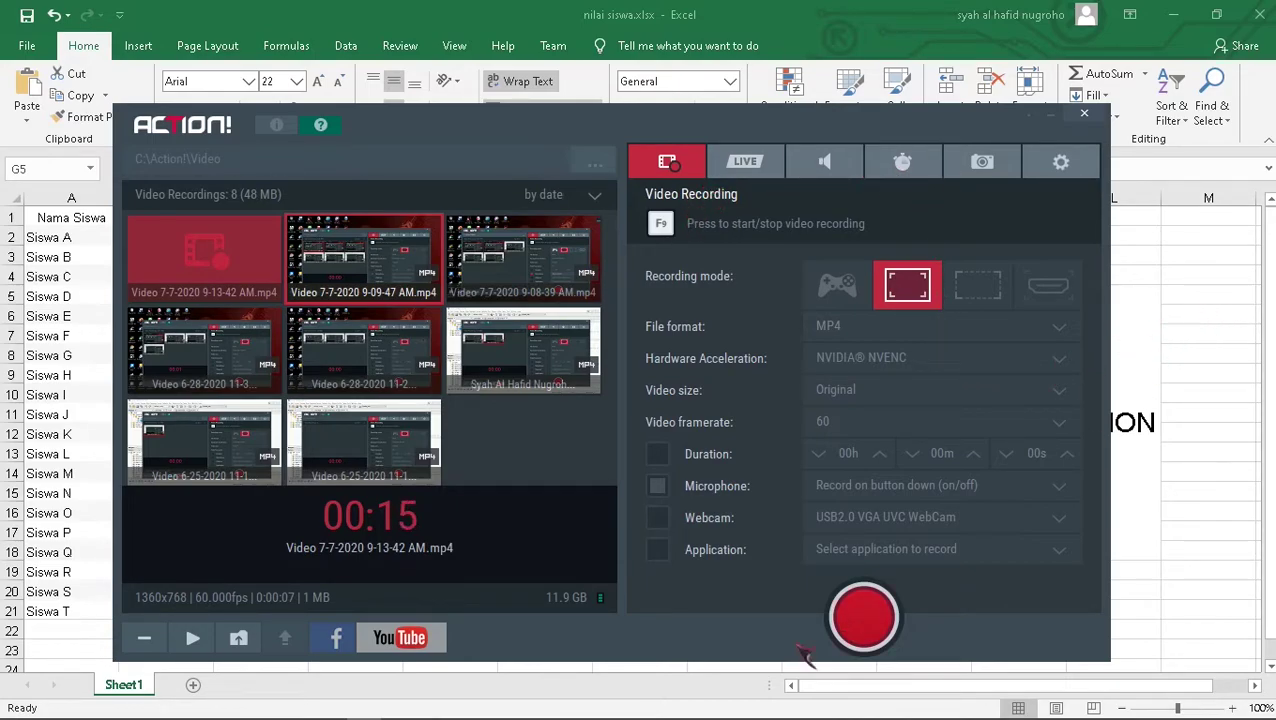
# Examine the student names and the Nilai IPA, Nilai IPS and Nilai Bahasa scores in the nilai siswa.xlsx workbook
pyautogui.click(346, 706)
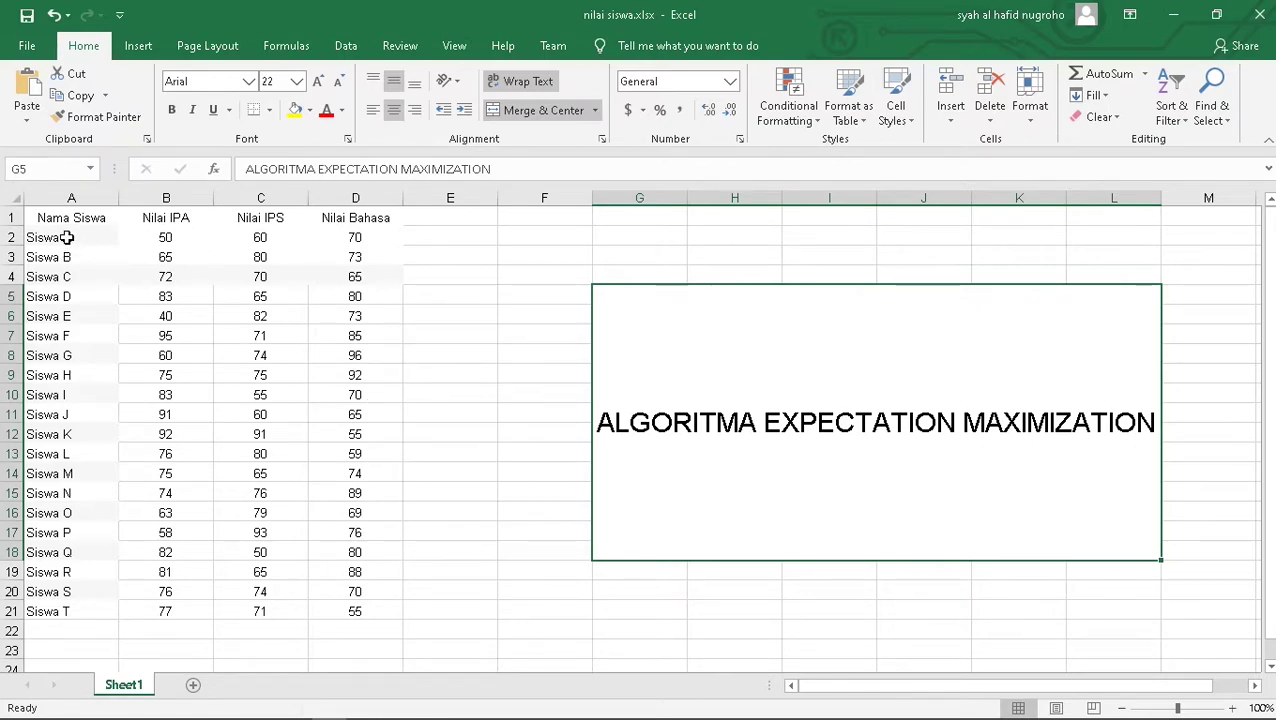
pyautogui.moveTo(66, 237); pyautogui.dragTo(66, 613)
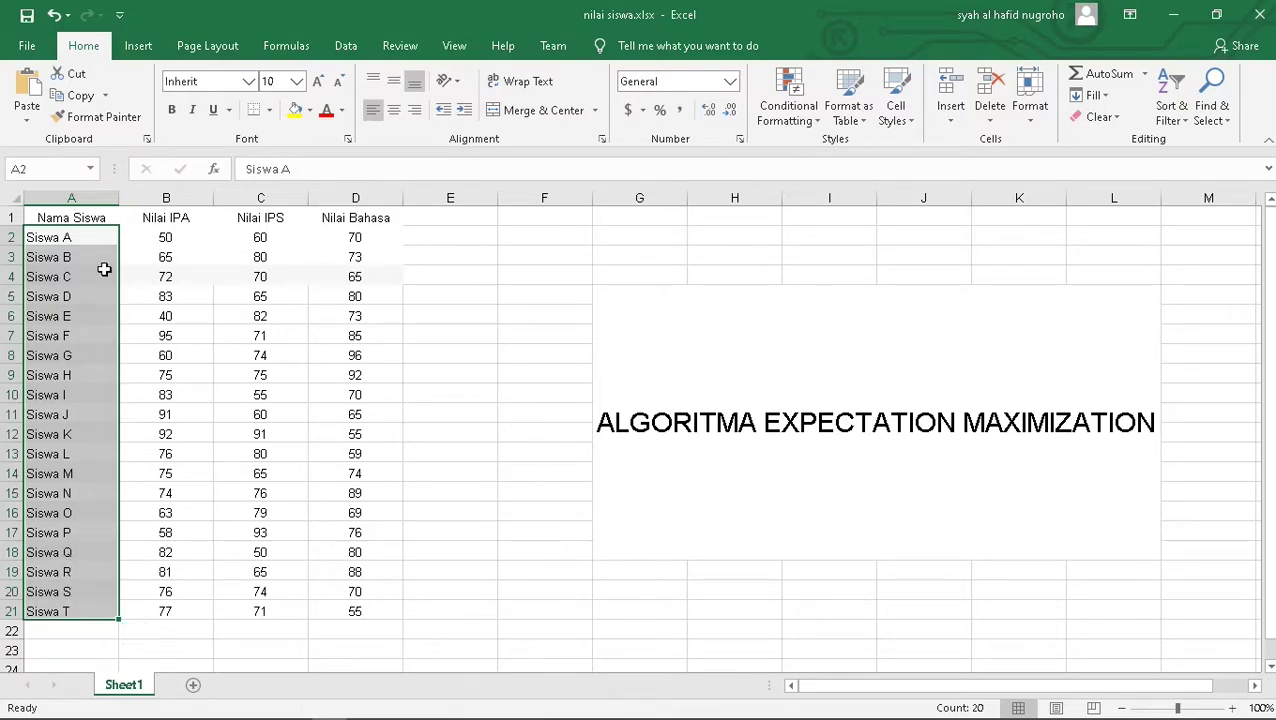
pyautogui.moveTo(85, 238); pyautogui.dragTo(89, 605)
pyautogui.moveTo(183, 238); pyautogui.dragTo(172, 609)
pyautogui.moveTo(274, 240); pyautogui.dragTo(277, 612)
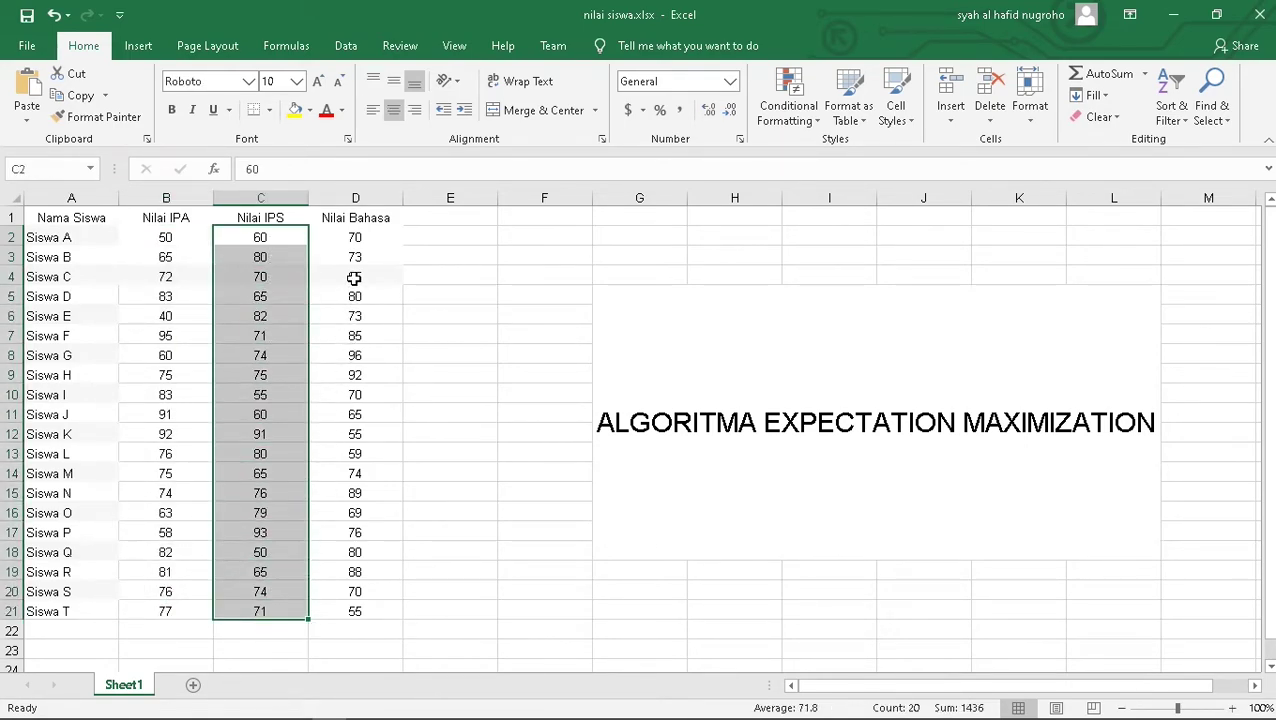
pyautogui.moveTo(355, 239); pyautogui.dragTo(348, 605)
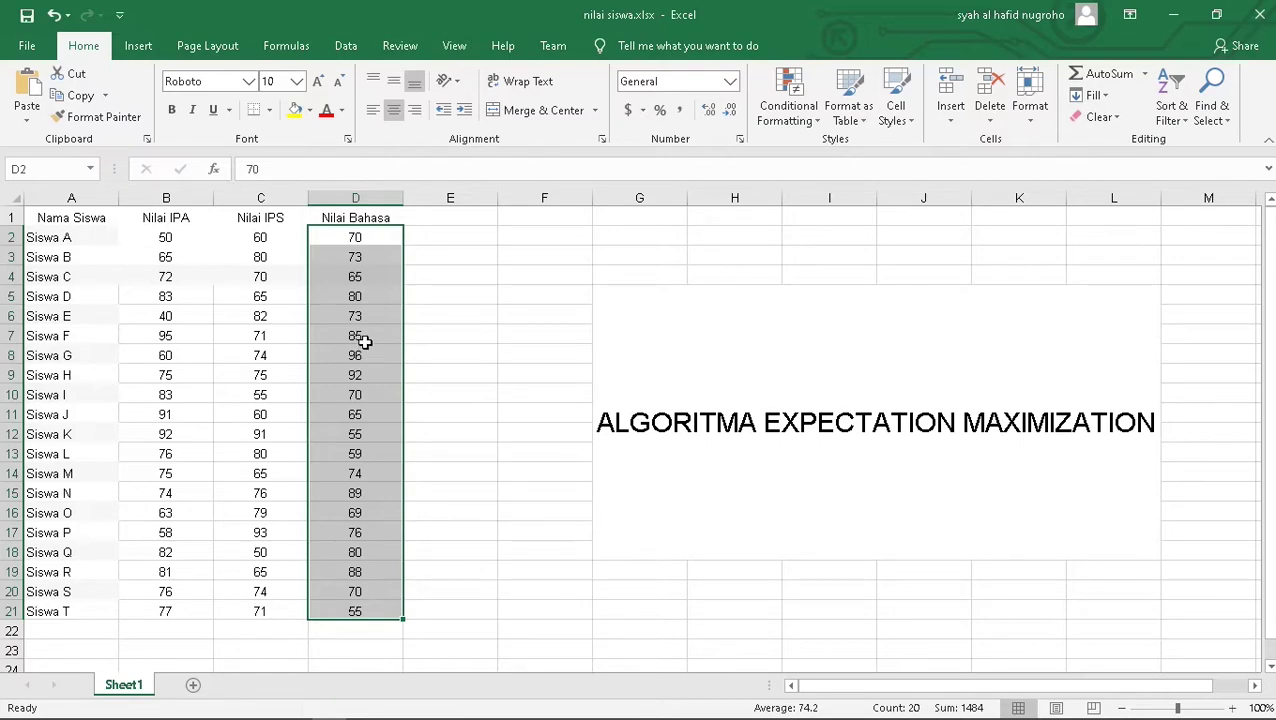
pyautogui.click(416, 296)
pyautogui.moveTo(60, 218); pyautogui.dragTo(368, 614)
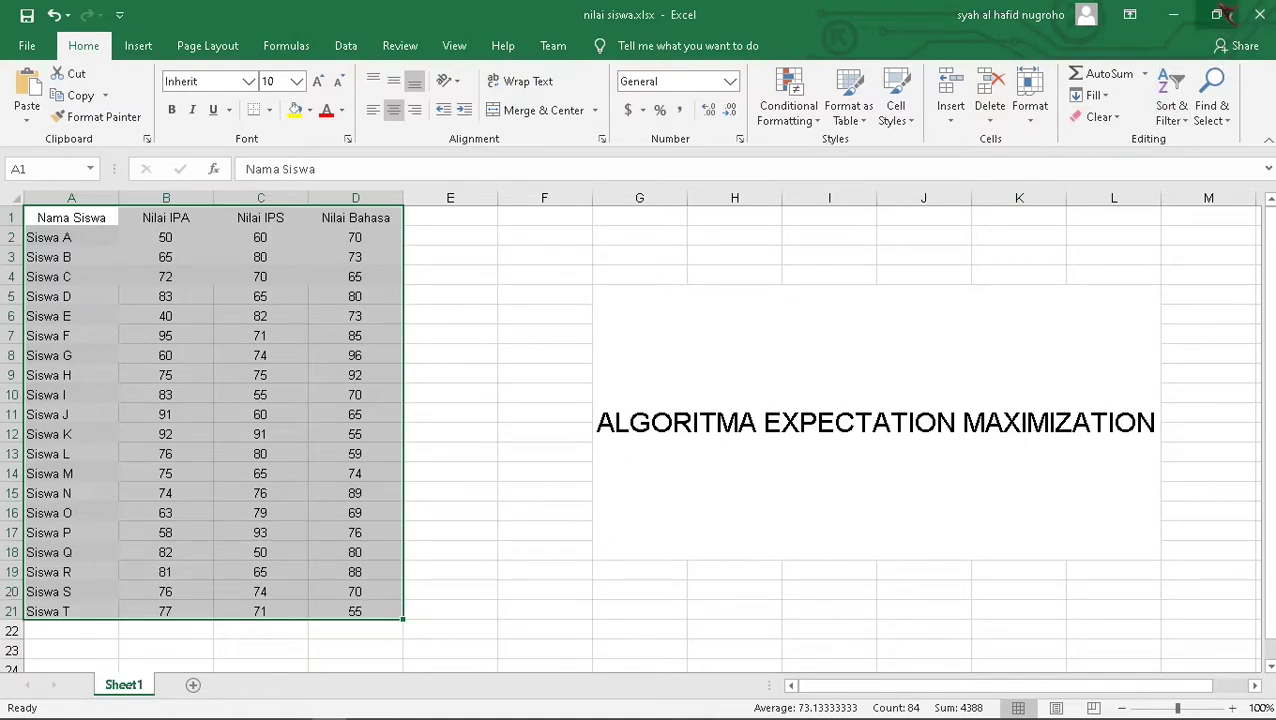
# Put the workbook and recorder windows away and launch RapidMiner Studio from the desktop
pyautogui.click(1216, 14)
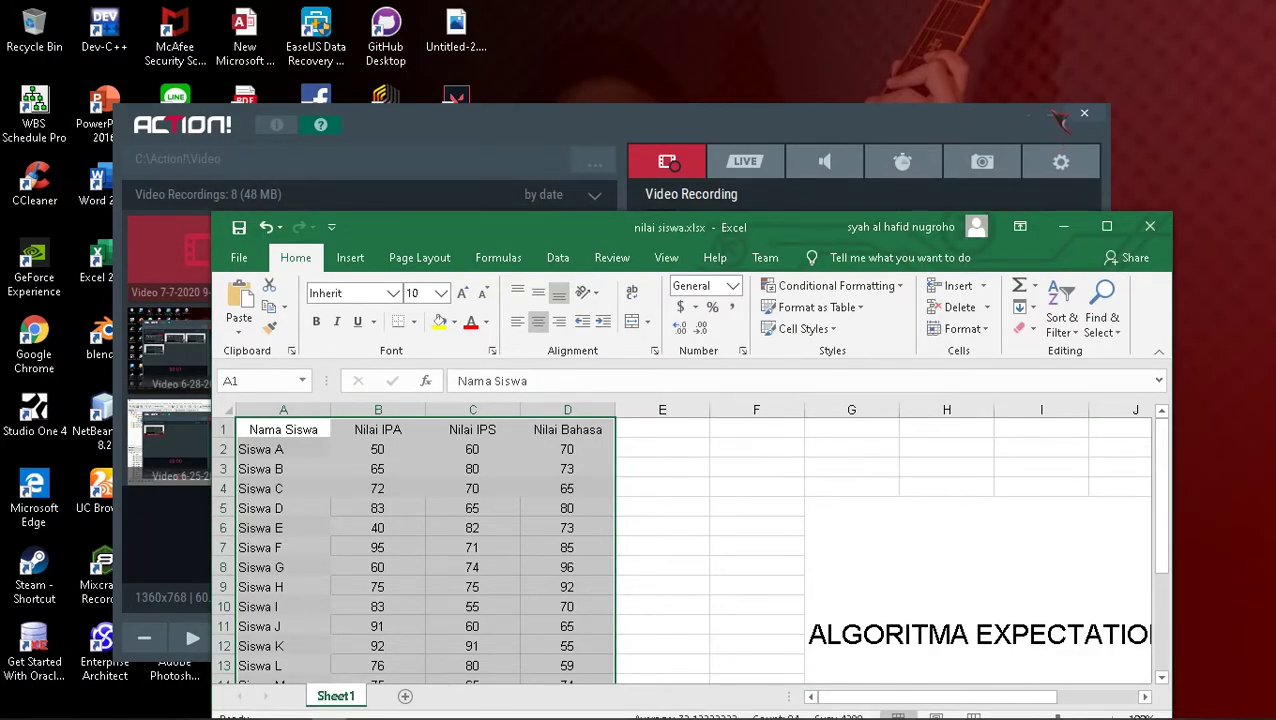
pyautogui.click(1052, 114)
pyautogui.click(1063, 226)
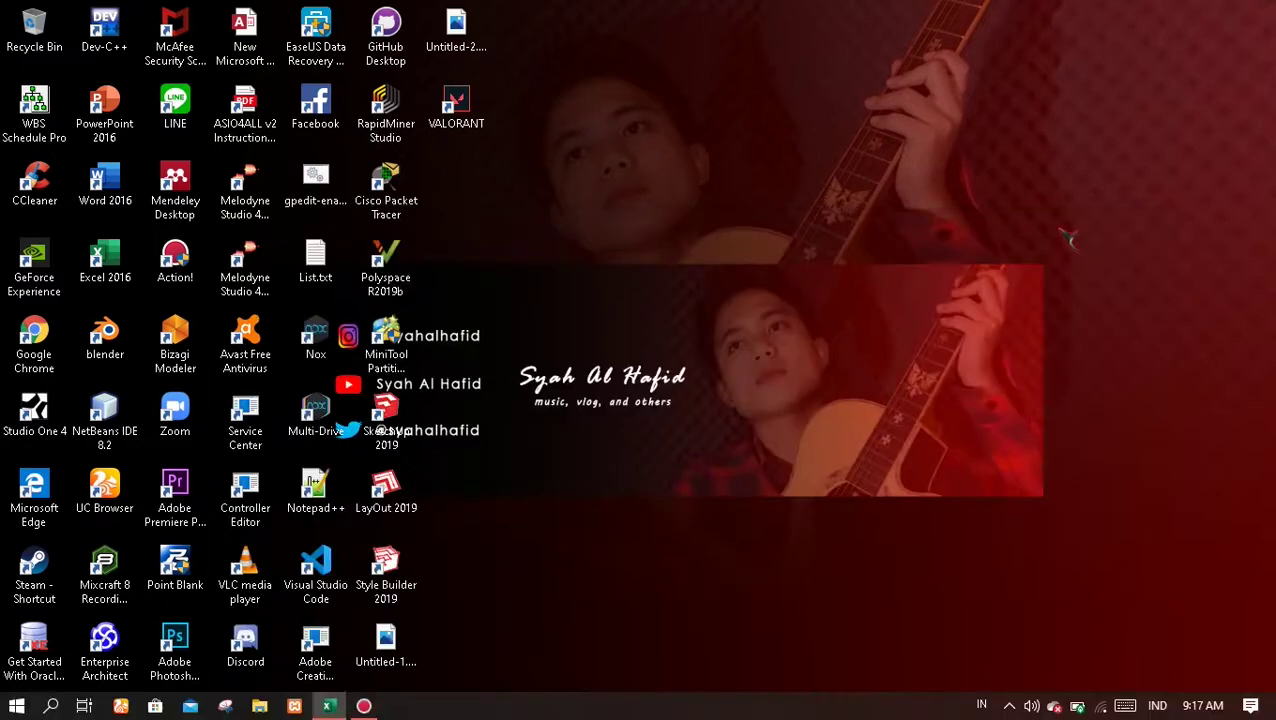
pyautogui.doubleClick(404, 140)
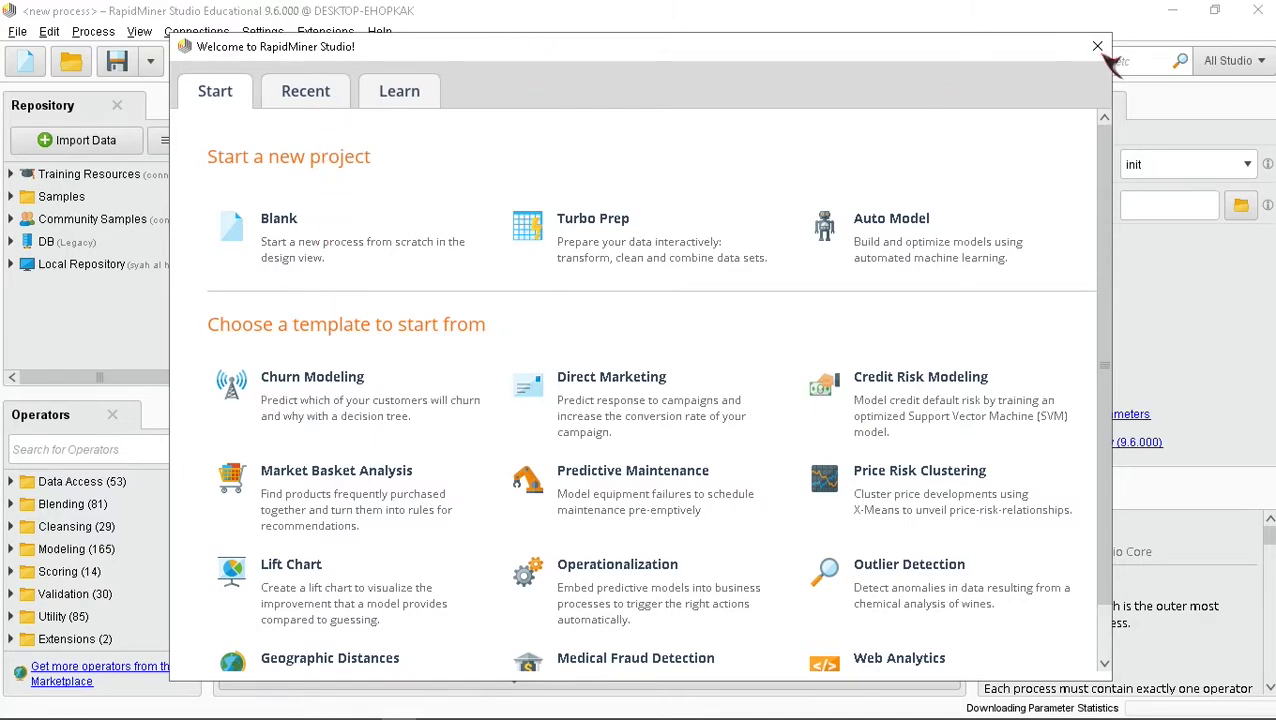
pyautogui.click(363, 706)
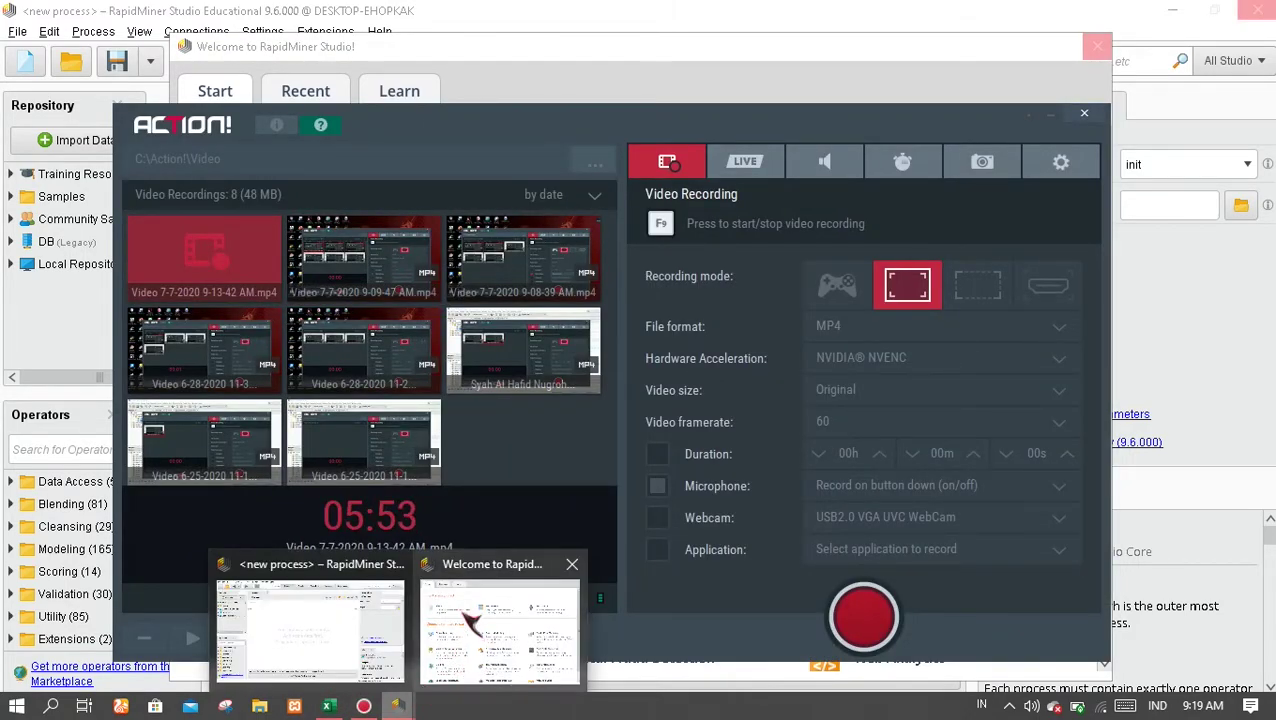
pyautogui.click(370, 615)
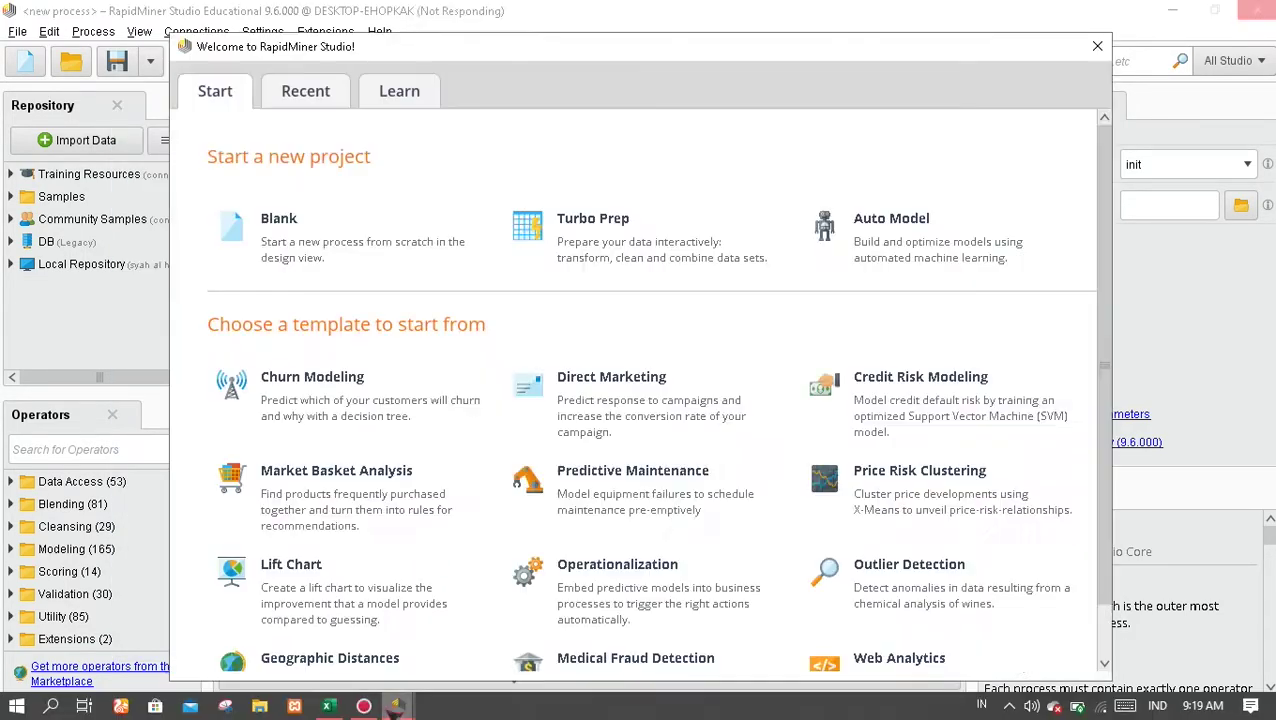
# Open the existing EM Algortihm process from the EM folder of the Local Repository
pyautogui.click(305, 90)
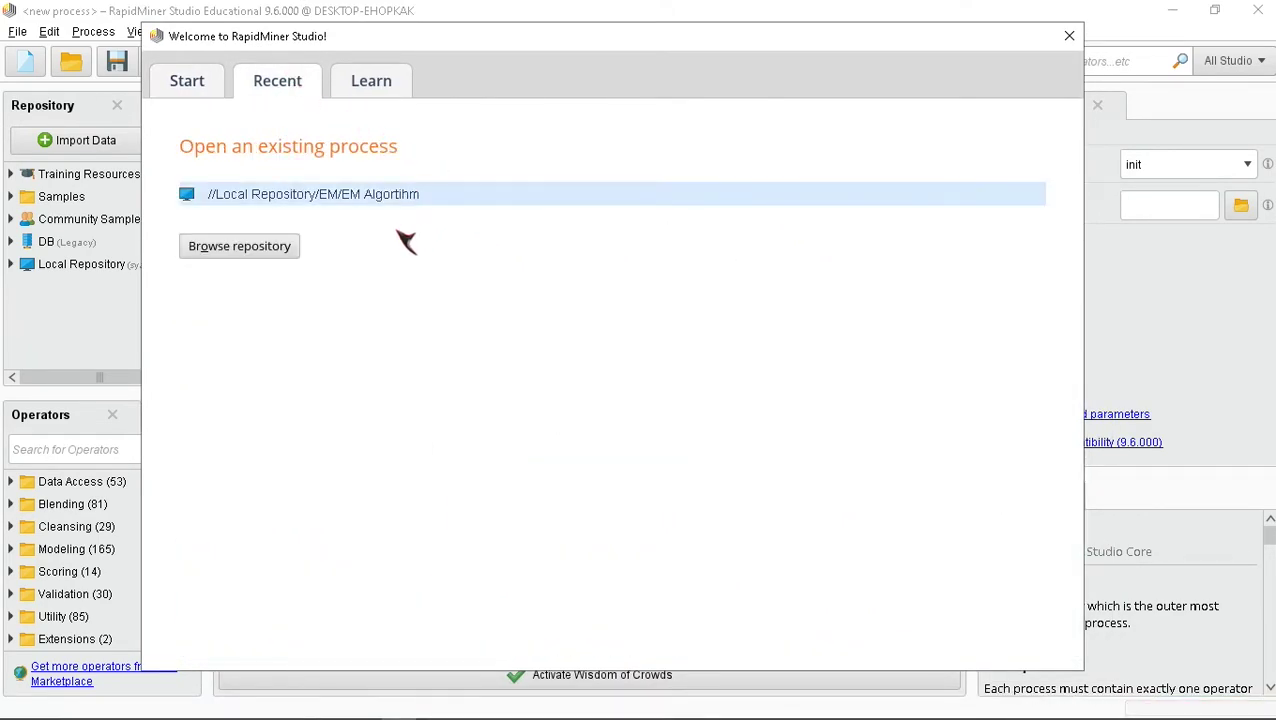
pyautogui.click(240, 246)
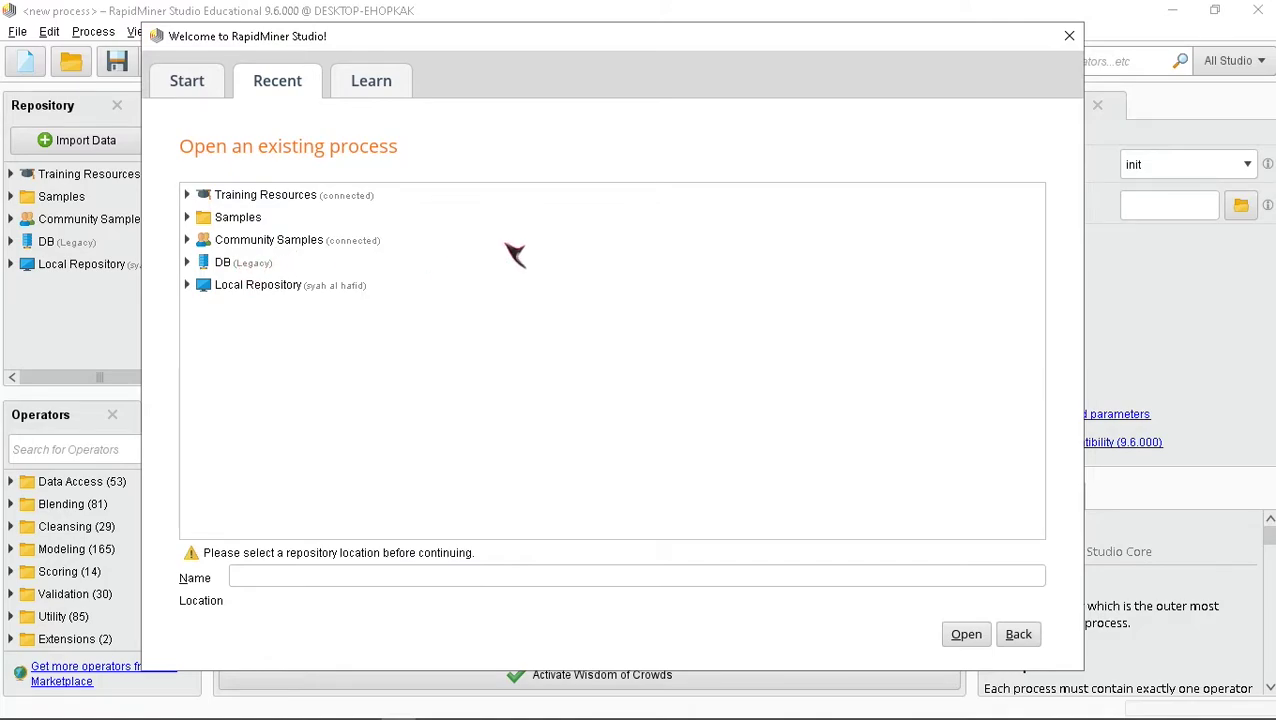
pyautogui.doubleClick(192, 286)
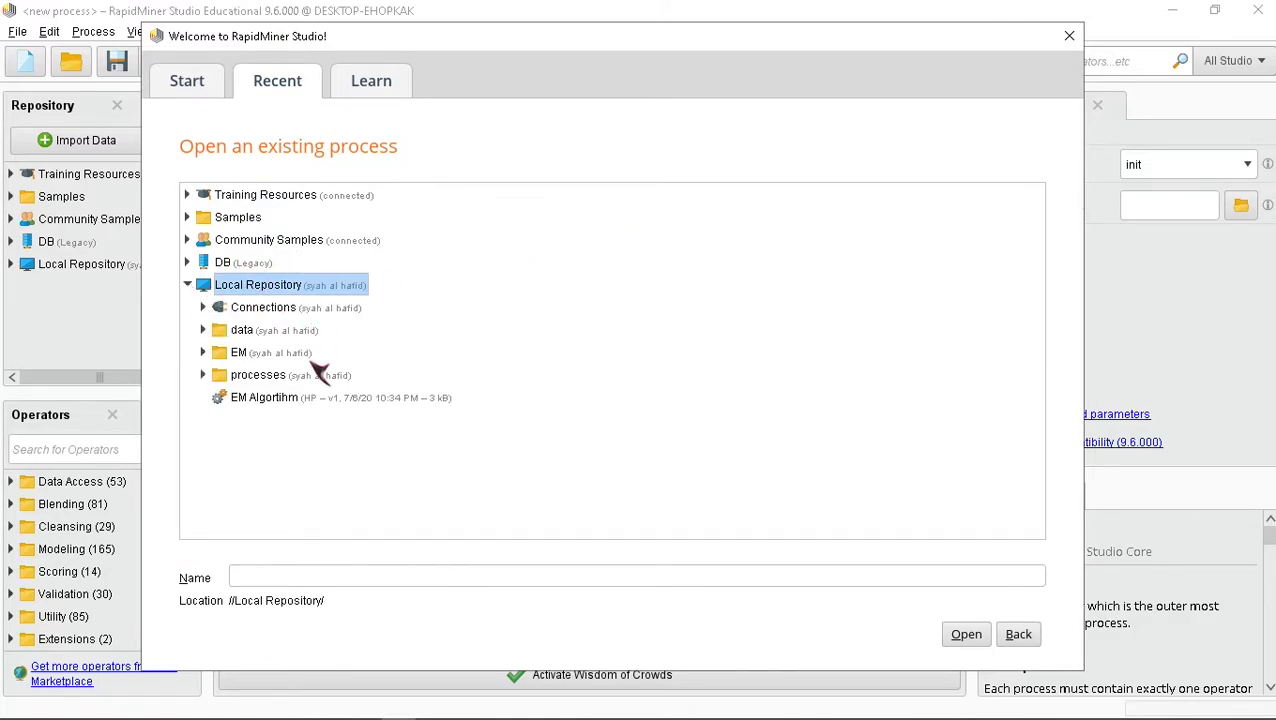
pyautogui.doubleClick(220, 352)
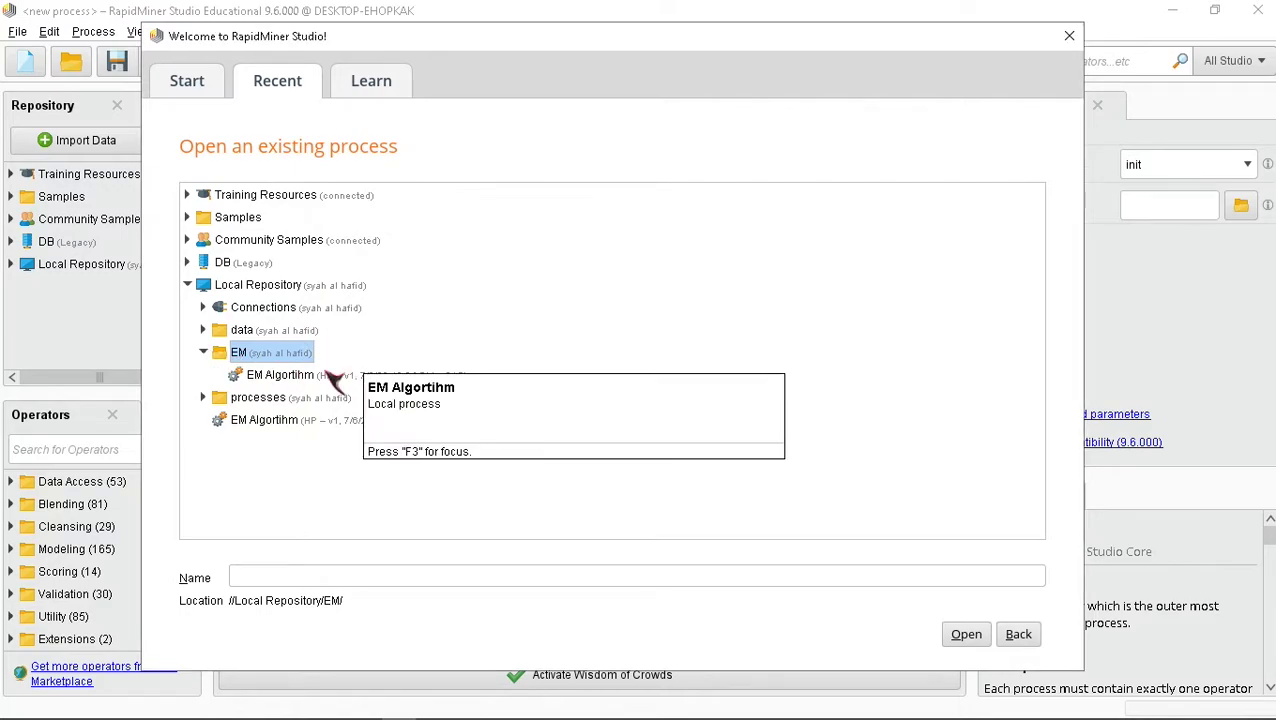
pyautogui.click(280, 376)
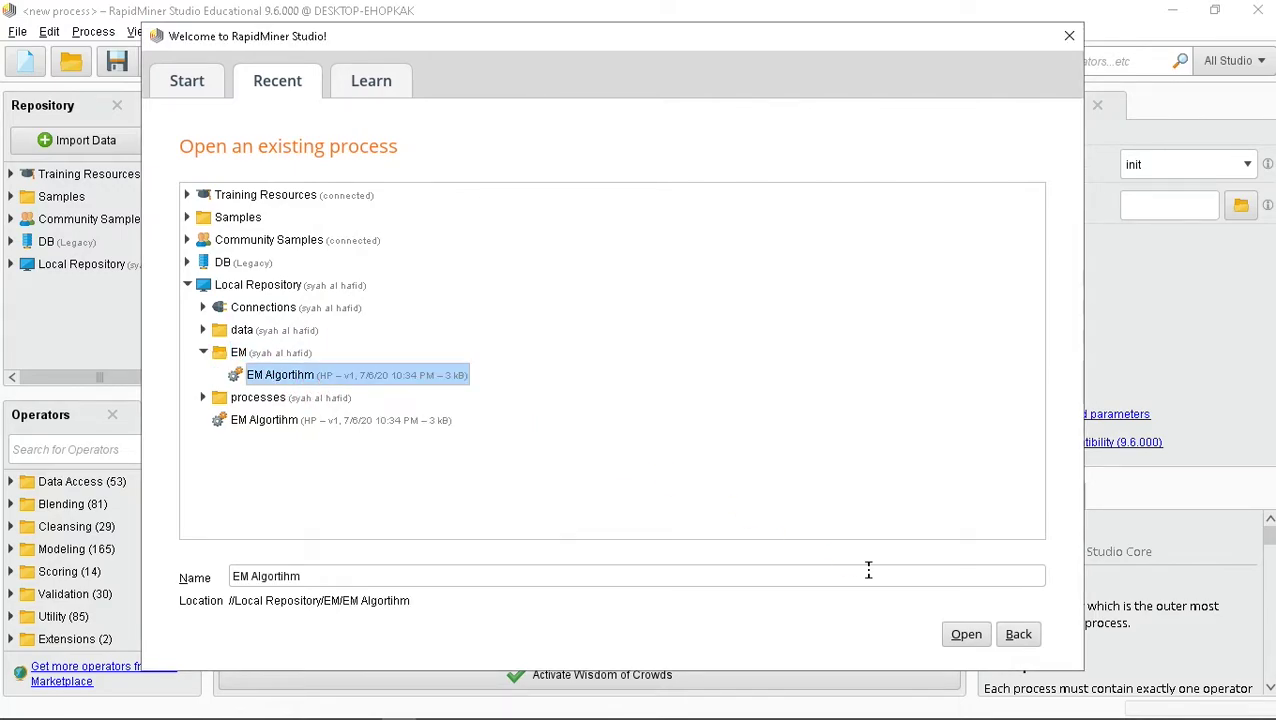
pyautogui.click(966, 634)
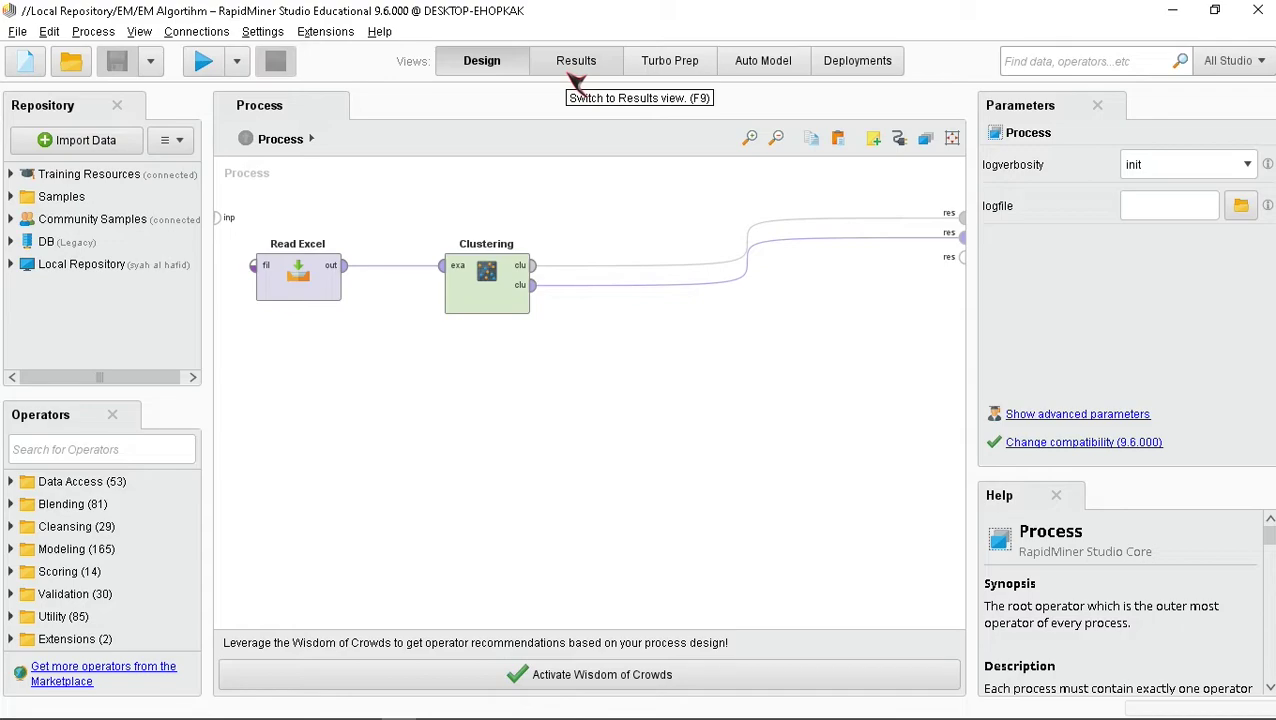
# Switch to Excel to review the student score table, then return to the RapidMiner process
pyautogui.click(330, 707)
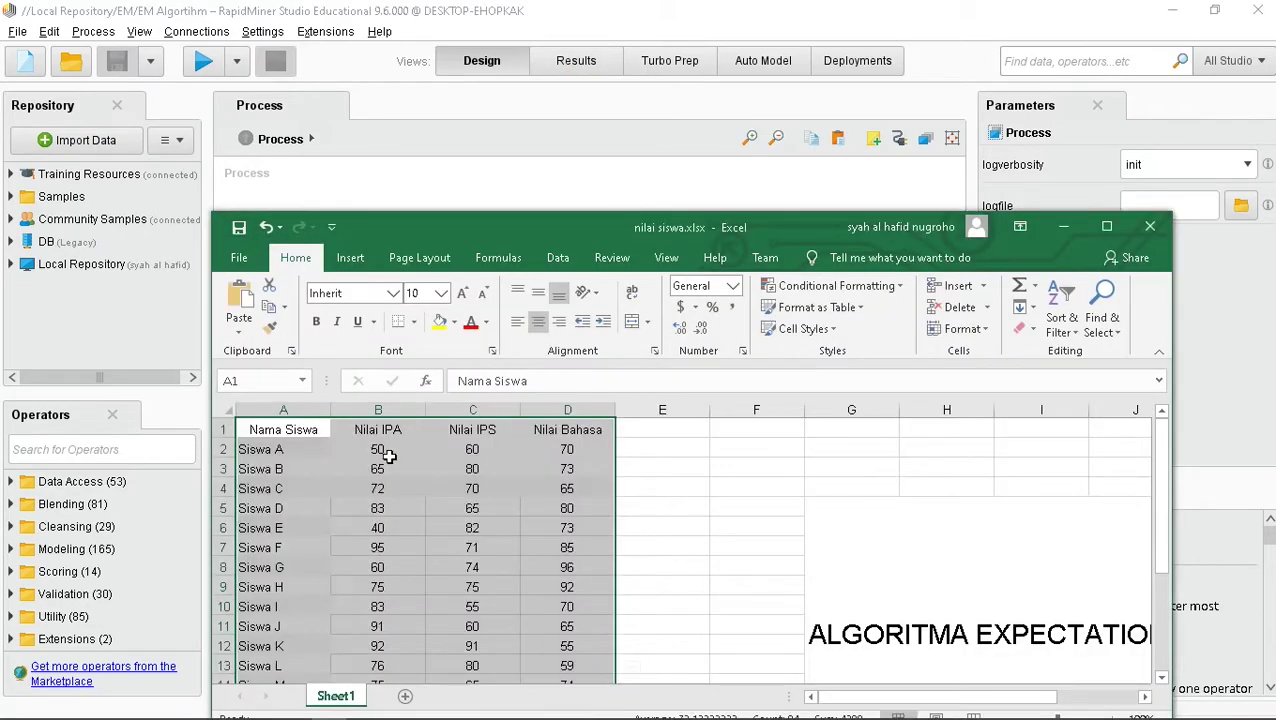
pyautogui.moveTo(510, 226); pyautogui.dragTo(394, 101)
pyautogui.scroll(-5, 181, 372)
pyautogui.scroll(5, 180, 452)
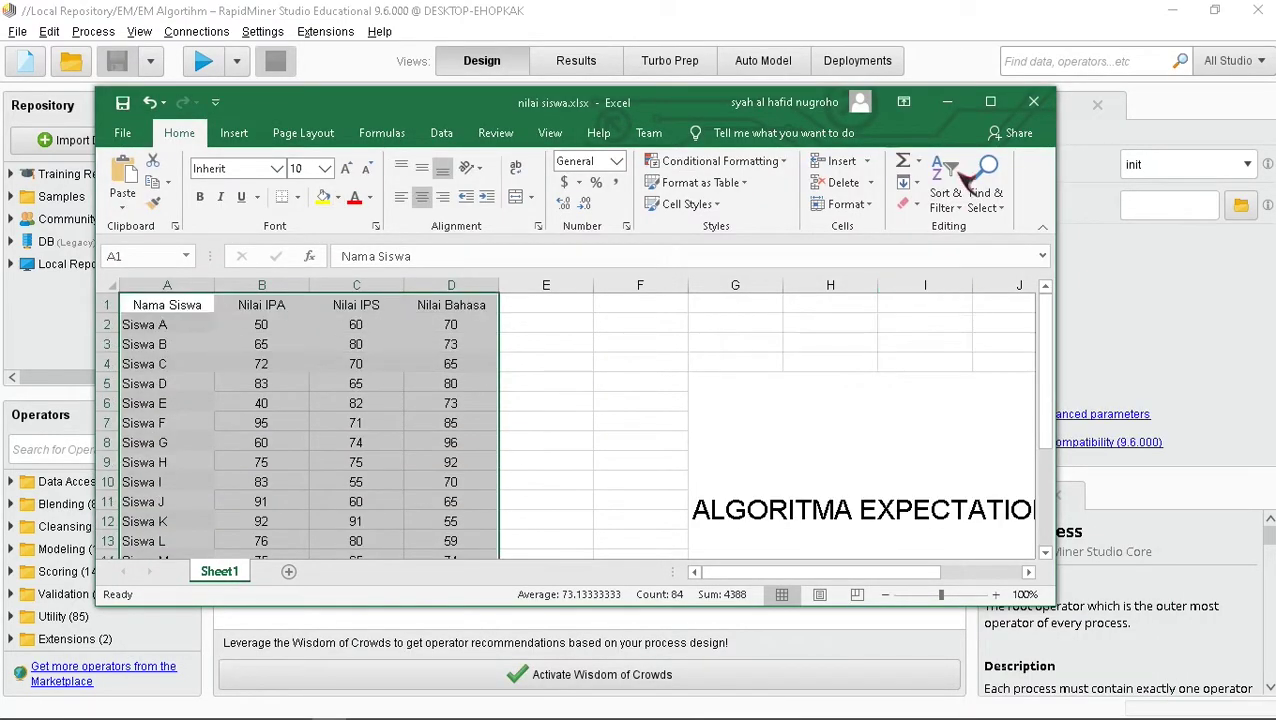
pyautogui.click(947, 104)
# Start the import configuration for the Read Excel operator and browse to the Document folder on drive D
pyautogui.click(320, 280)
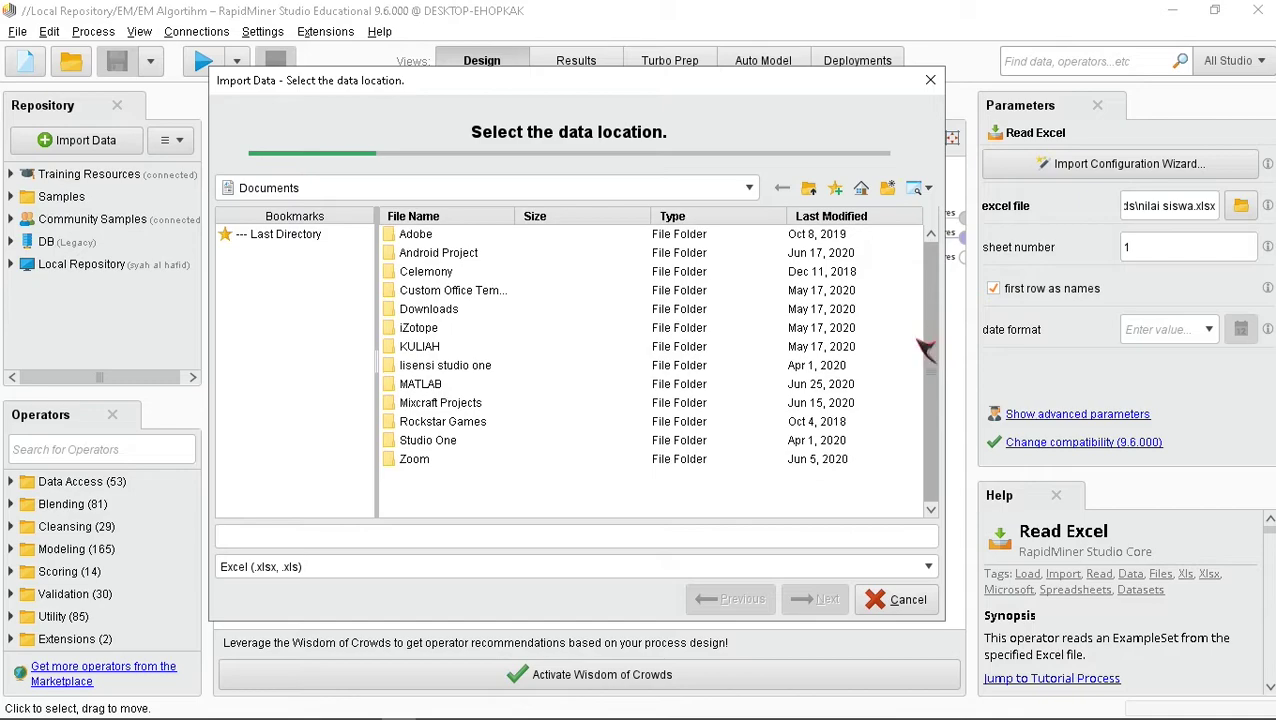
pyautogui.click(431, 349)
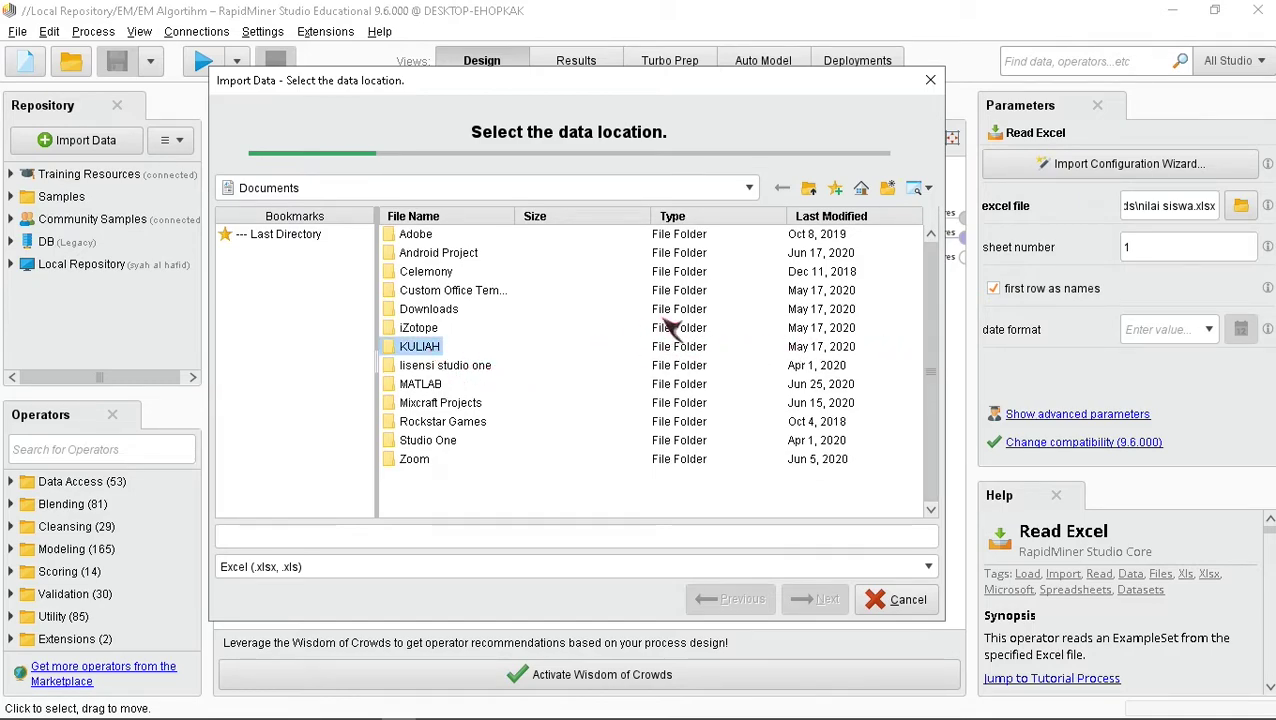
pyautogui.click(749, 187)
pyautogui.click(330, 226)
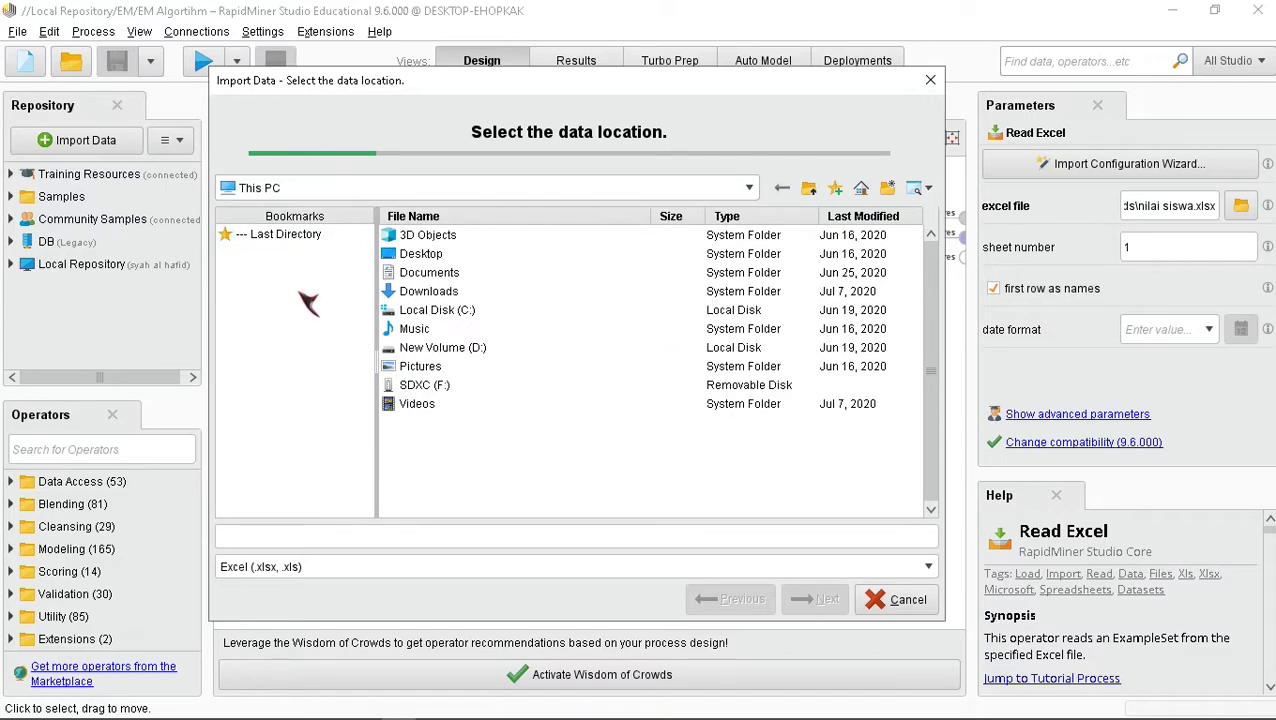
pyautogui.click(437, 347)
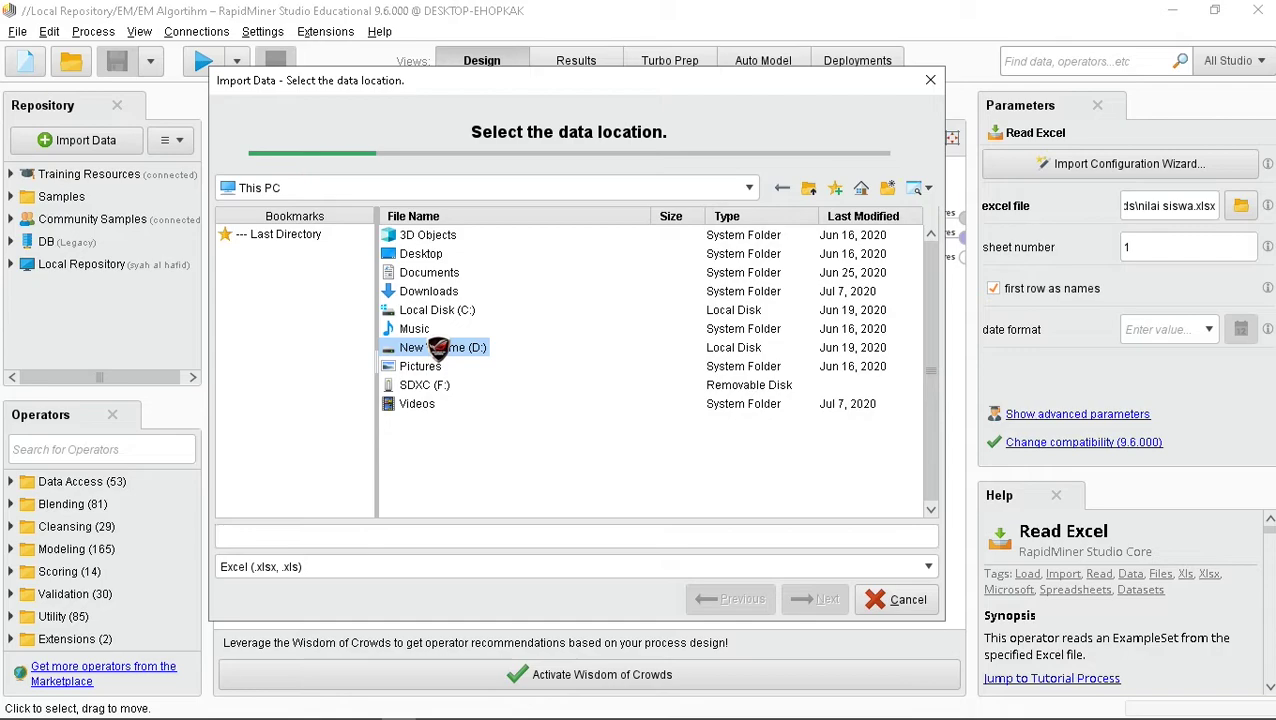
pyautogui.doubleClick(438, 347)
pyautogui.click(440, 447)
pyautogui.click(436, 446)
pyautogui.doubleClick(436, 446)
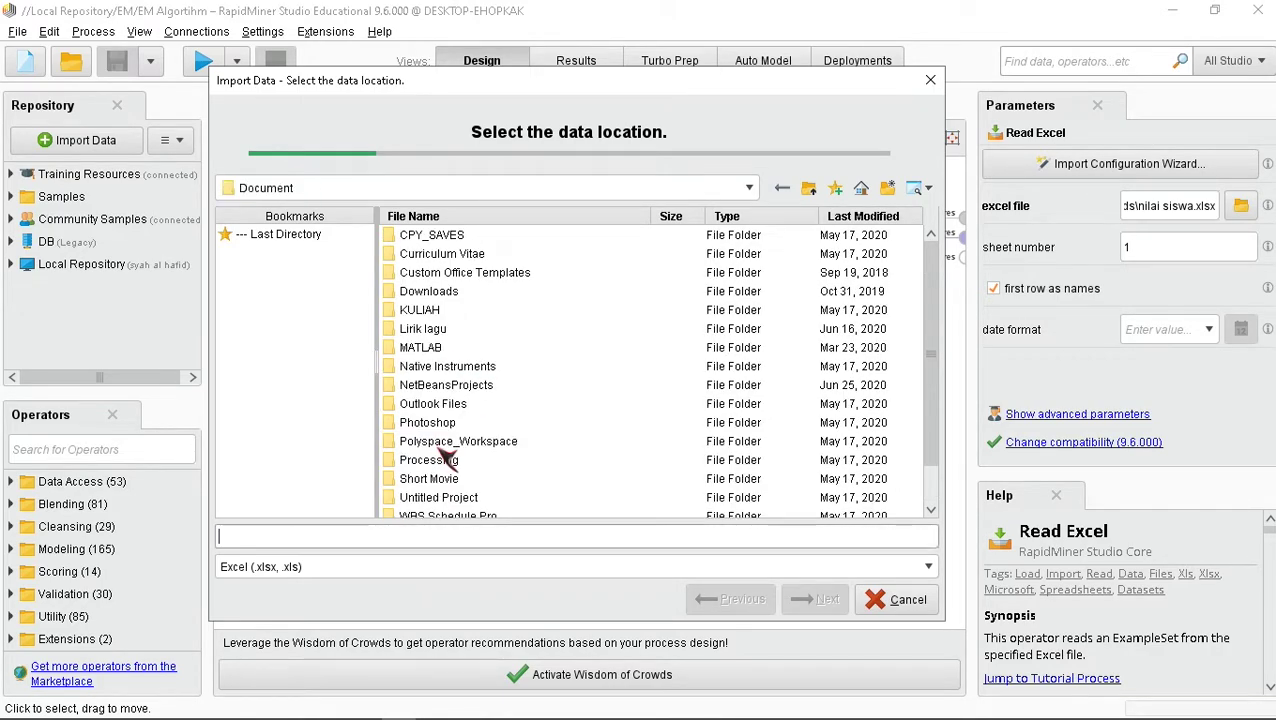
# Browse through KULIAH and SMT 6 to the Data Mining folder and load the student scores workbook for import
pyautogui.click(420, 311)
pyautogui.doubleClick(420, 312)
pyautogui.click(422, 312)
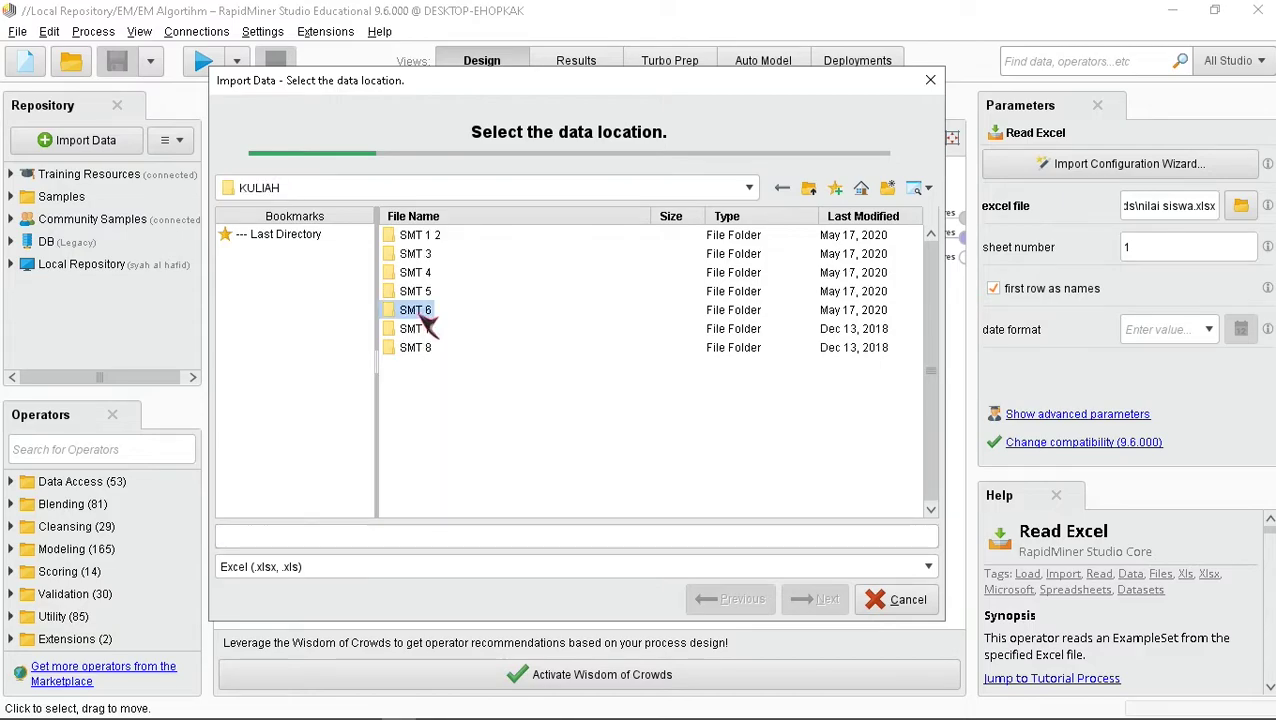
pyautogui.doubleClick(422, 312)
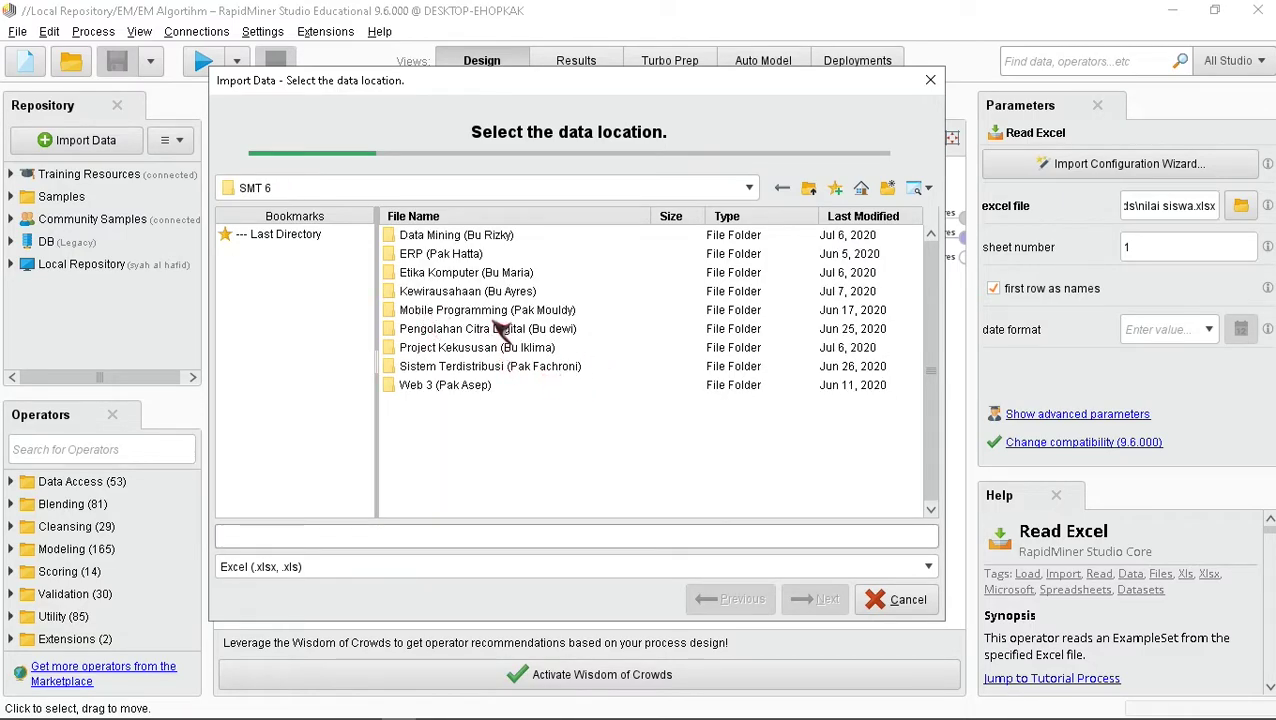
pyautogui.doubleClick(476, 241)
pyautogui.doubleClick(447, 269)
pyautogui.click(460, 238)
pyautogui.click(816, 599)
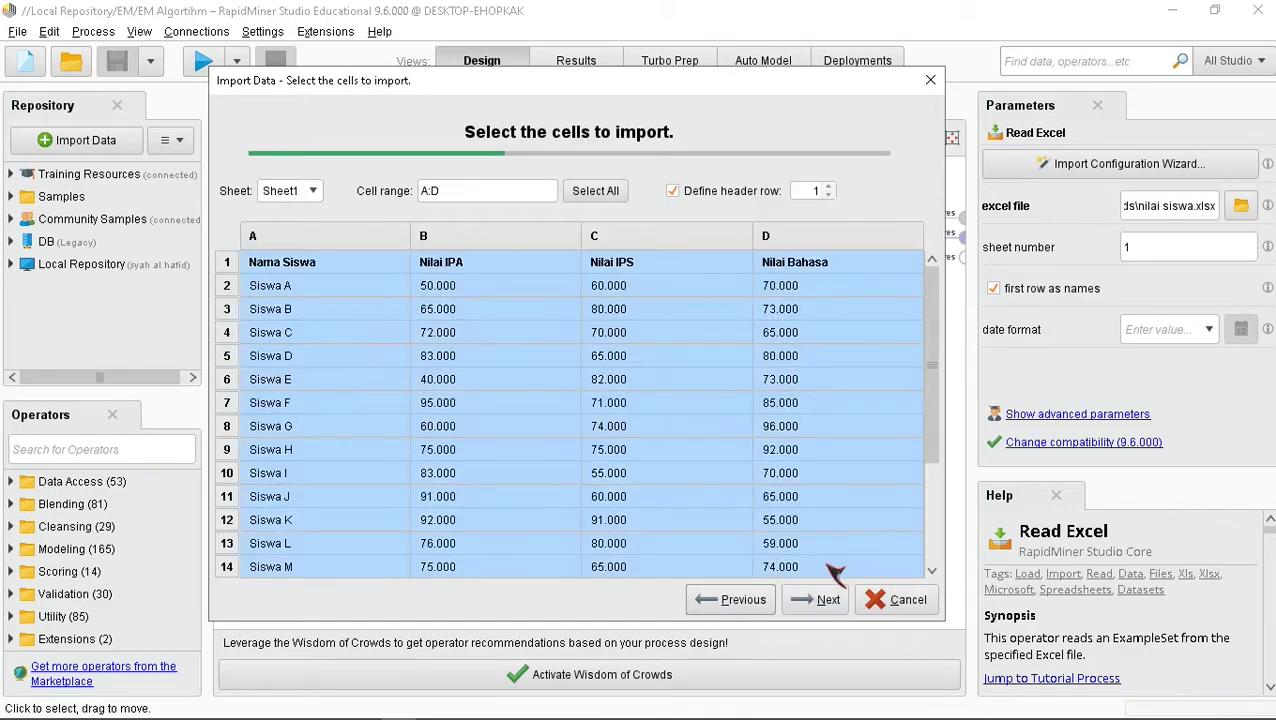
# Restrict the imported cell range on Sheet1 to B:D, leaving out the Nama Siswa column
pyautogui.scroll(-1, 630, 350)
pyautogui.scroll(-1, 650, 345)
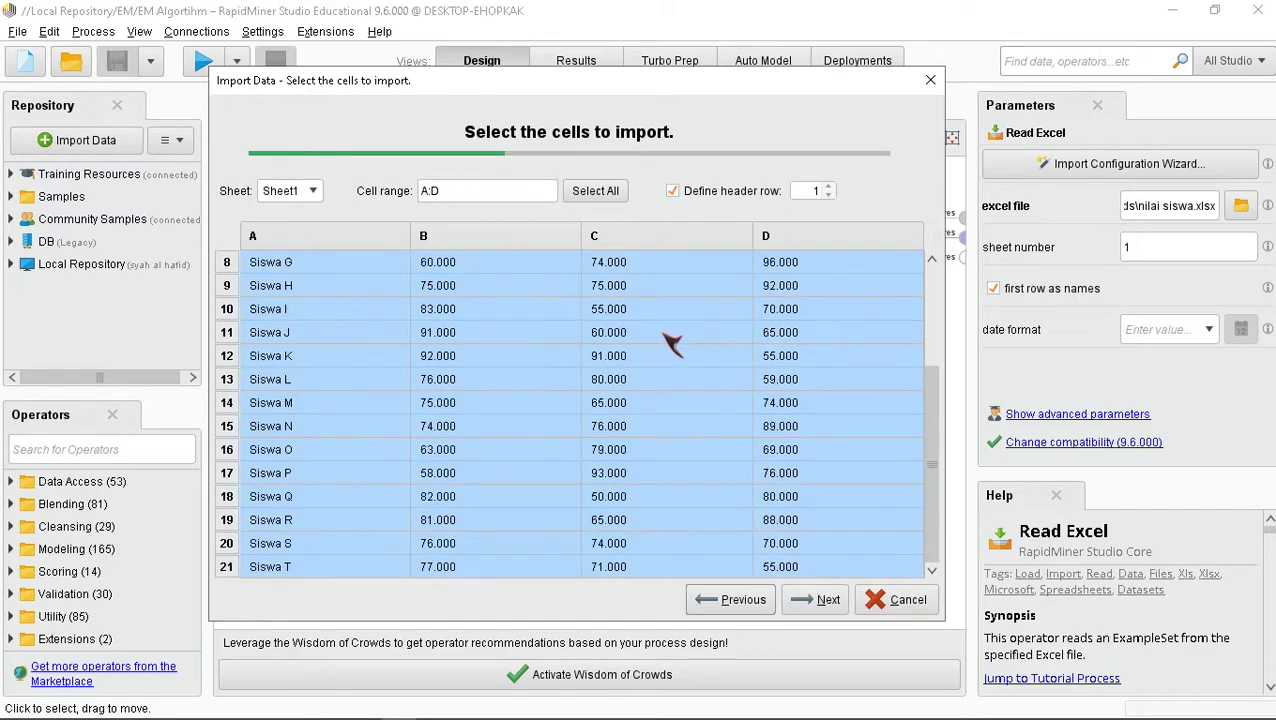
pyautogui.scroll(3, 683, 341)
pyautogui.scroll(-2, 800, 300)
pyautogui.scroll(3, 780, 330)
pyautogui.moveTo(935, 342); pyautogui.dragTo(726, 276)
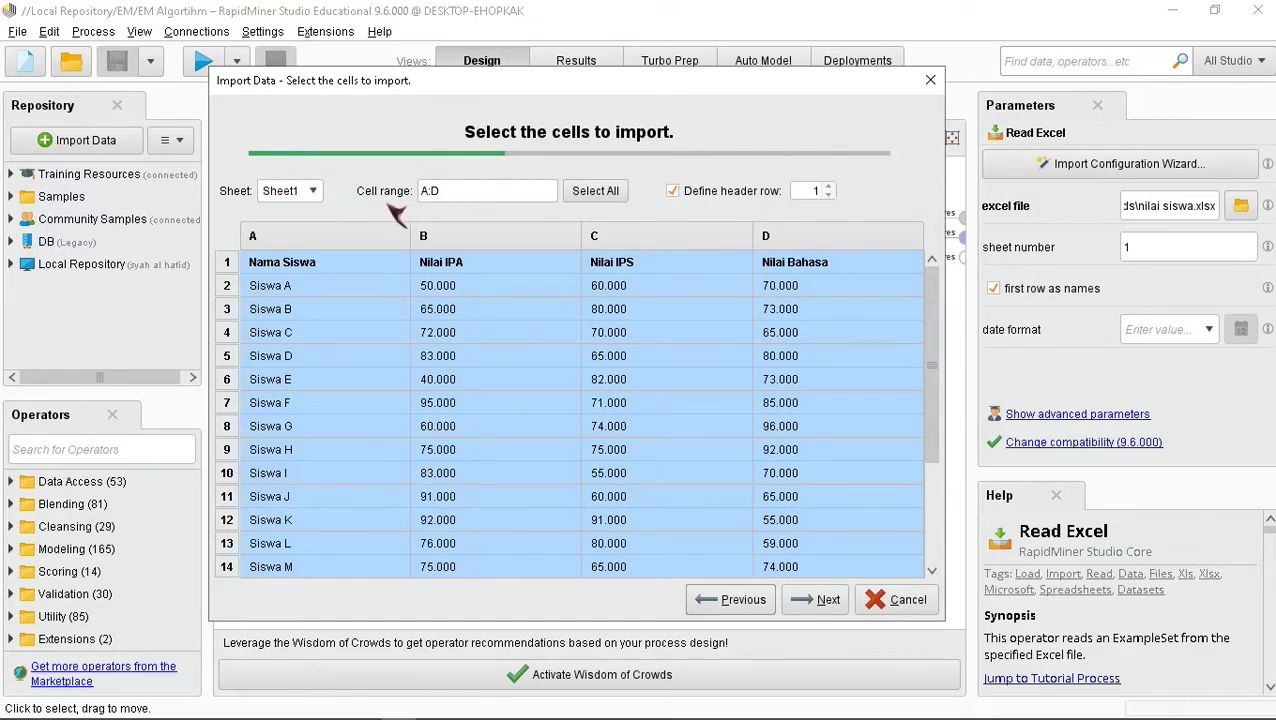
pyautogui.click(502, 194)
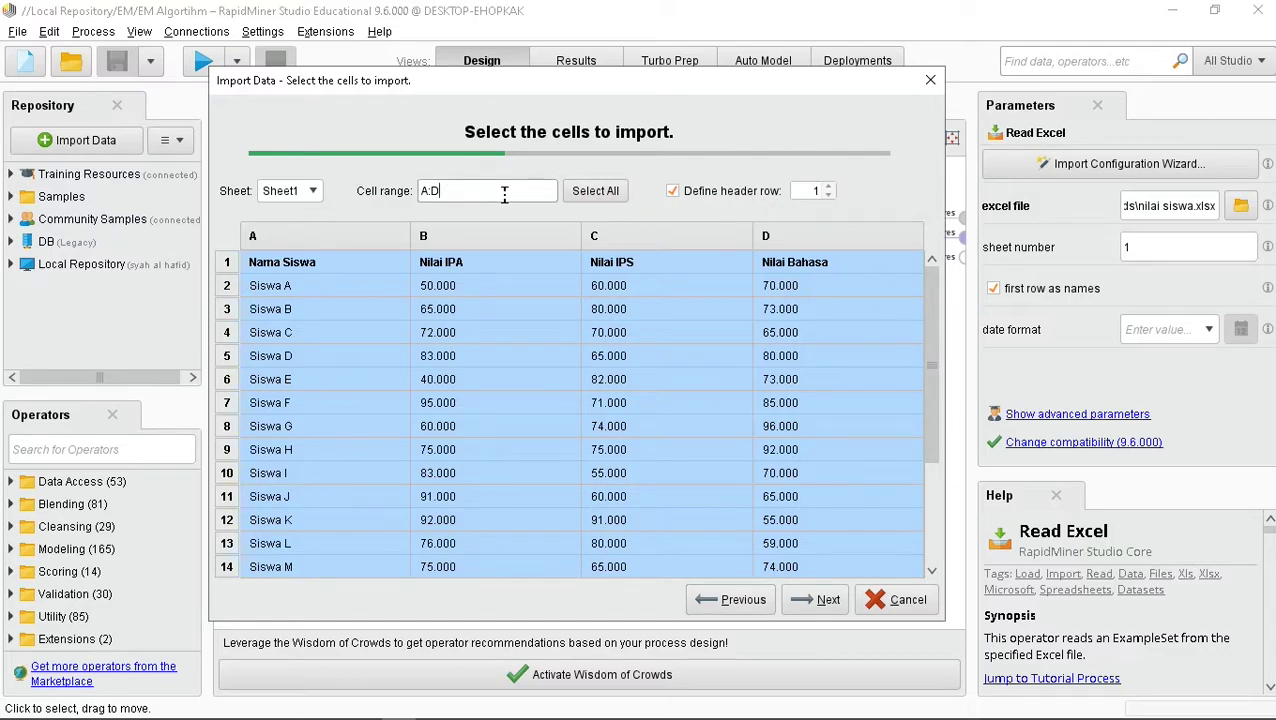
pyautogui.press('BackSpace')
pyautogui.press('BackSpace')
pyautogui.press('BackSpace')
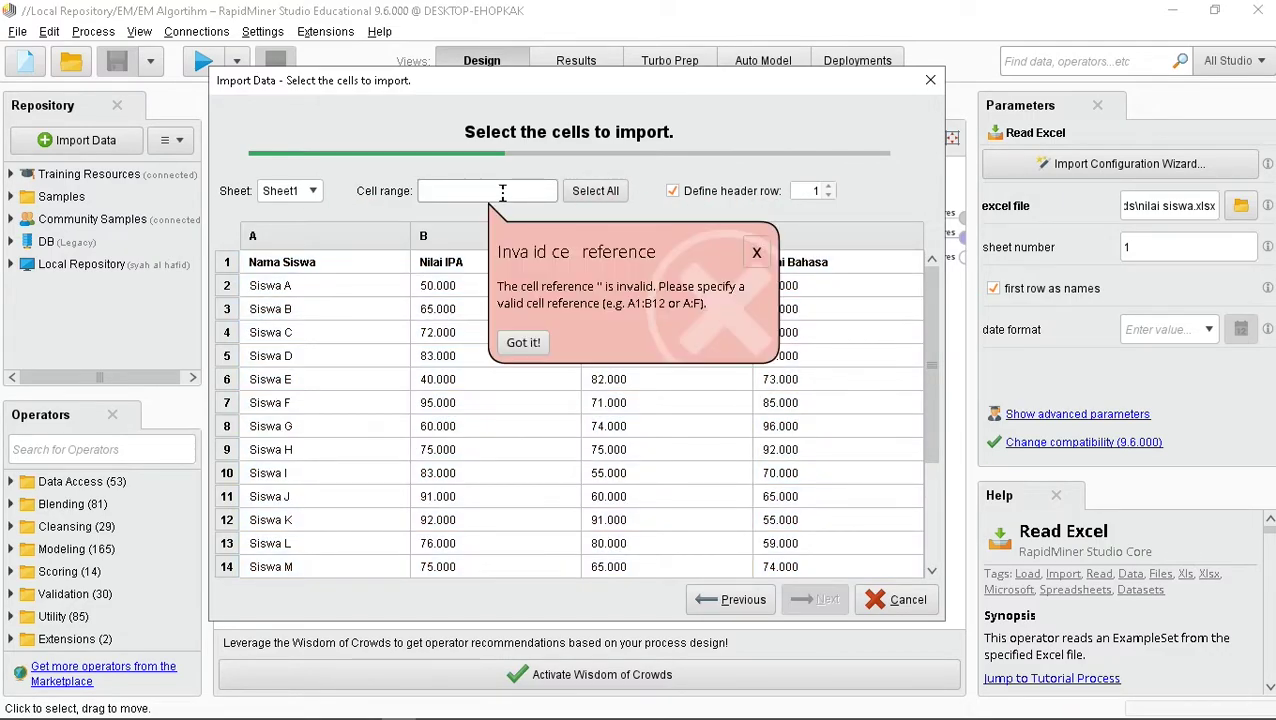
pyautogui.write('B:')
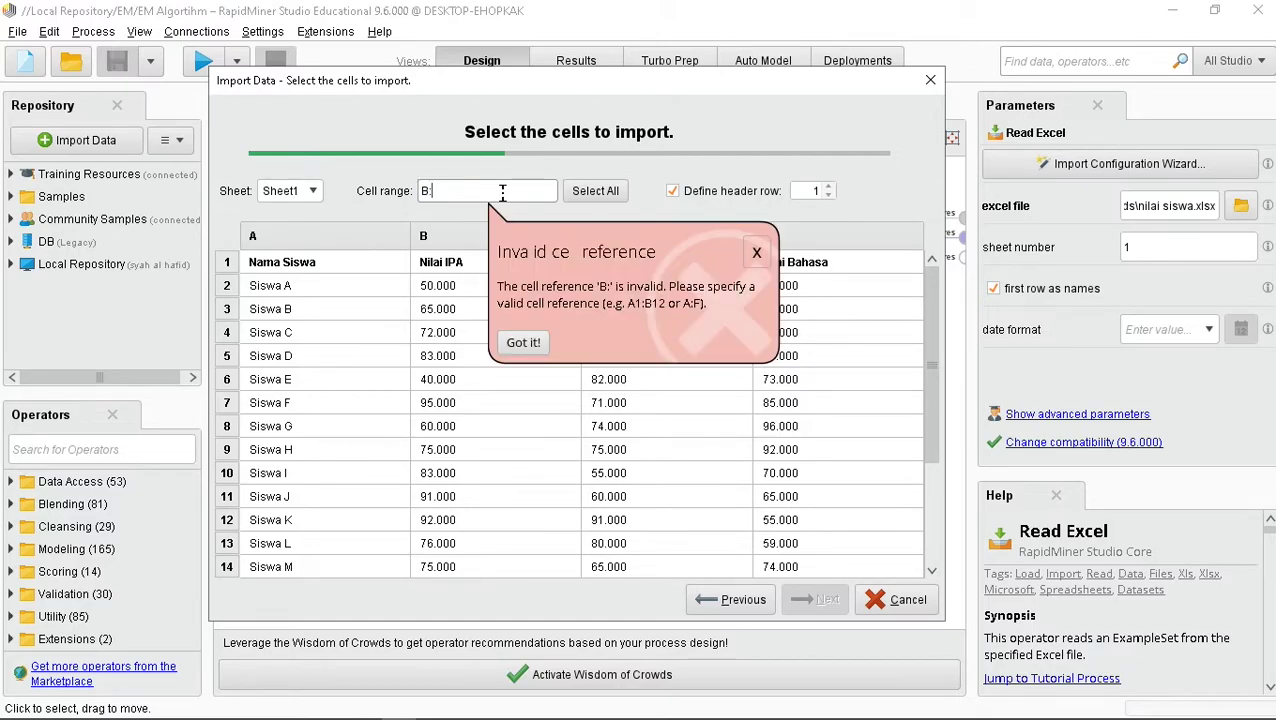
pyautogui.write('D')
# Check the selected score rows down to Siswa T and proceed to the column formatting stage
pyautogui.scroll(-3, 478, 327)
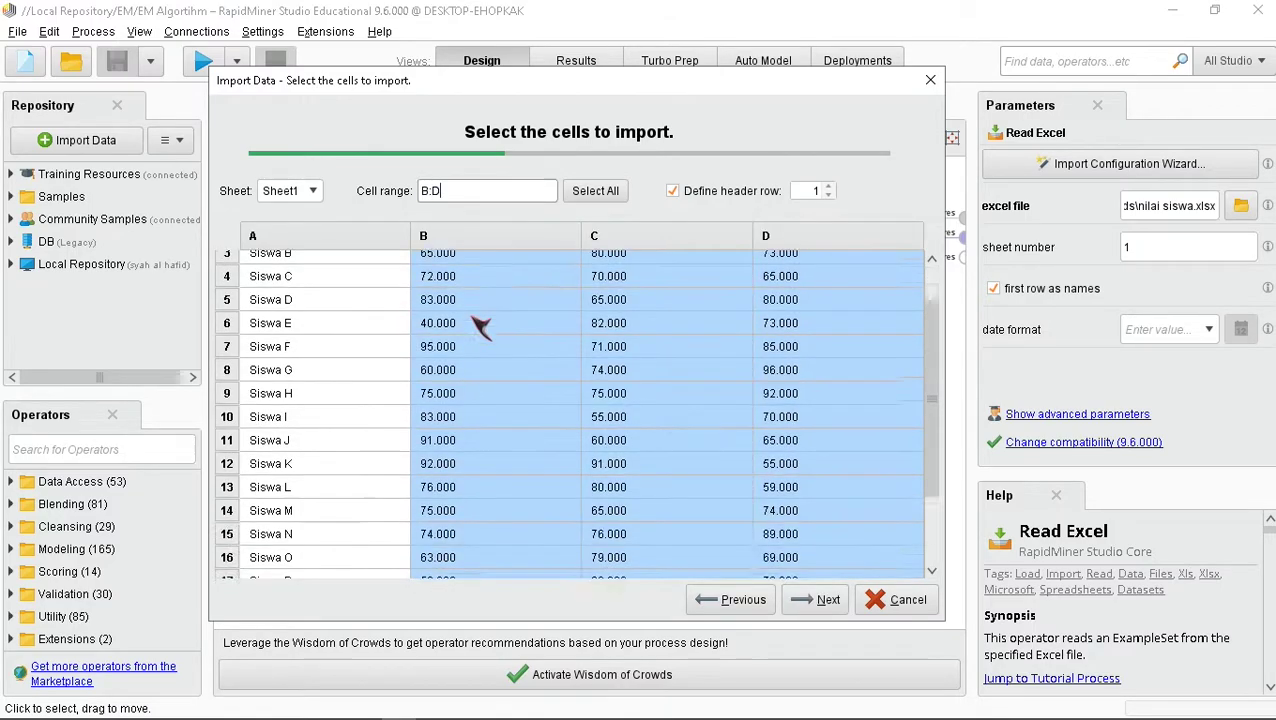
pyautogui.scroll(3, 486, 474)
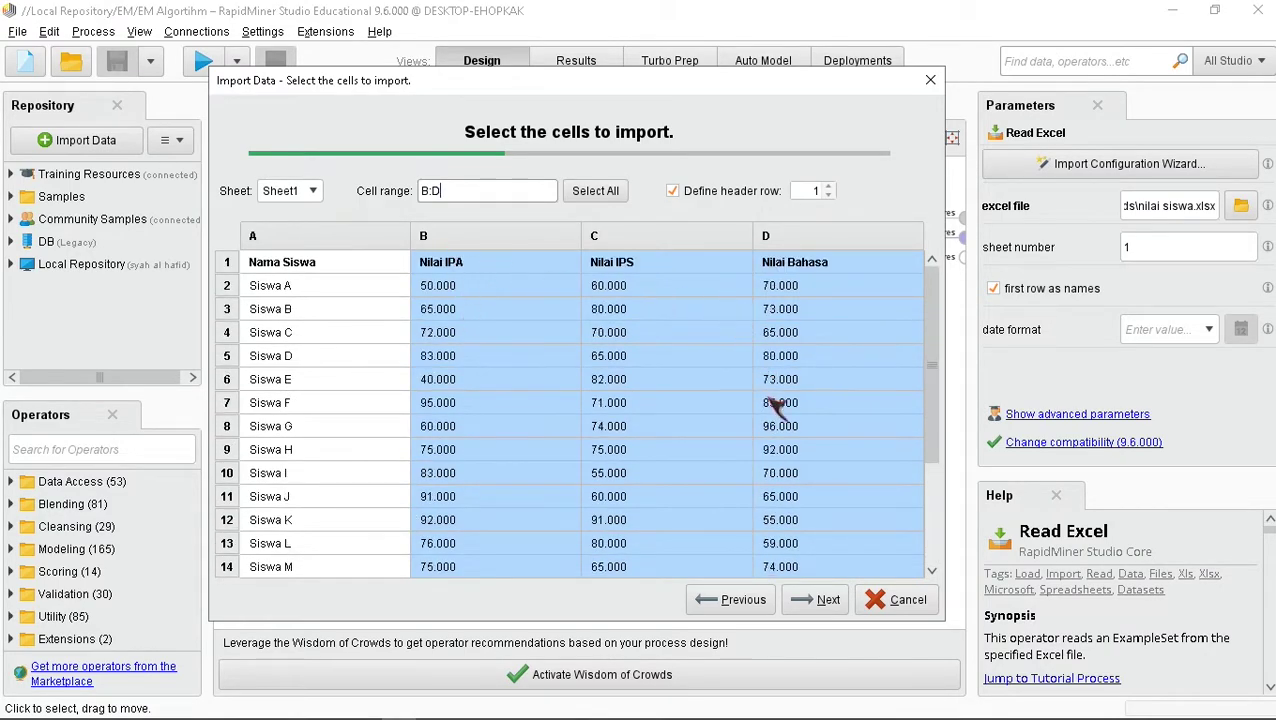
pyautogui.scroll(-3, 720, 390)
pyautogui.scroll(-1, 722, 400)
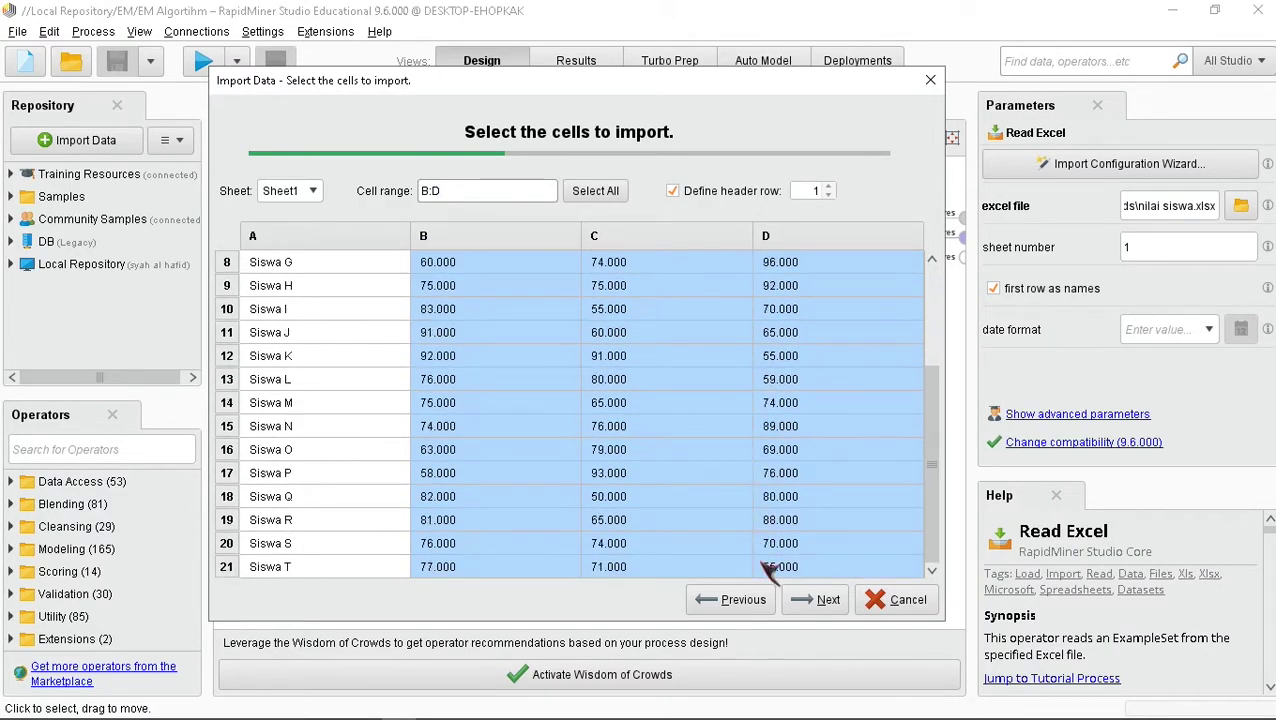
pyautogui.click(822, 599)
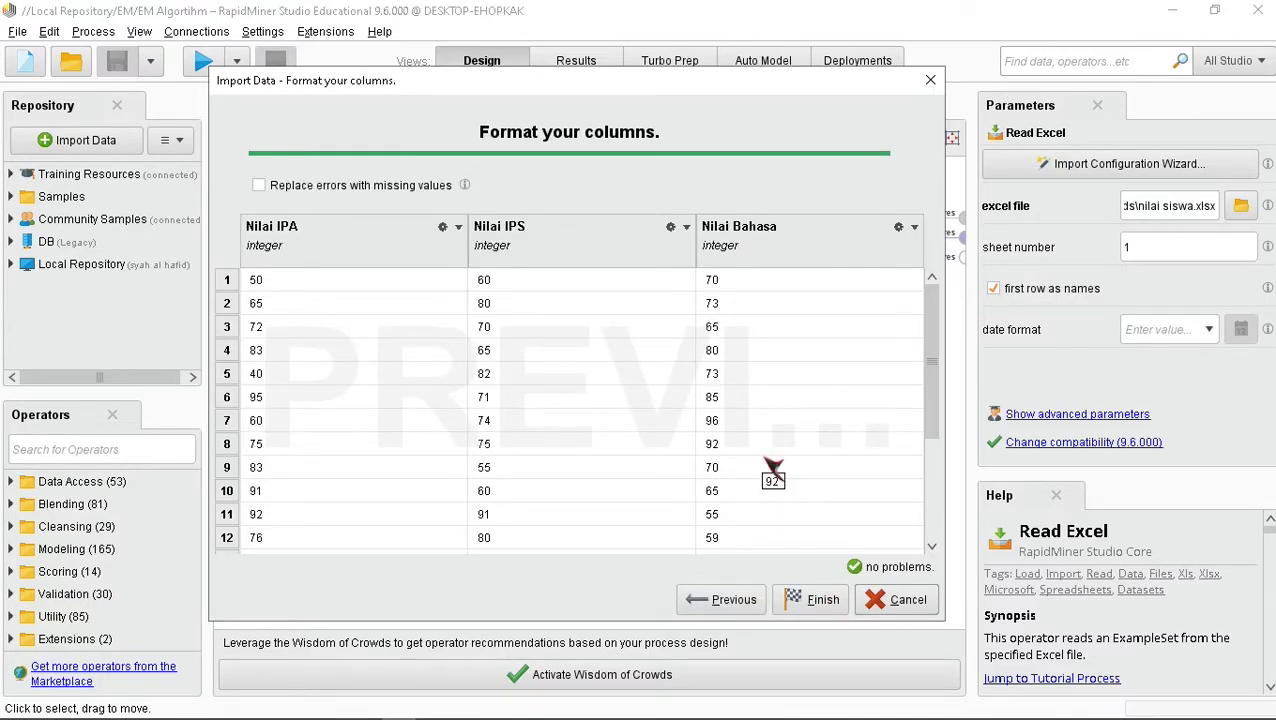
# Check the Nilai IPA, Nilai IPS and Nilai Bahasa columns in the format preview and finish the Excel import
pyautogui.scroll(-3, 410, 320)
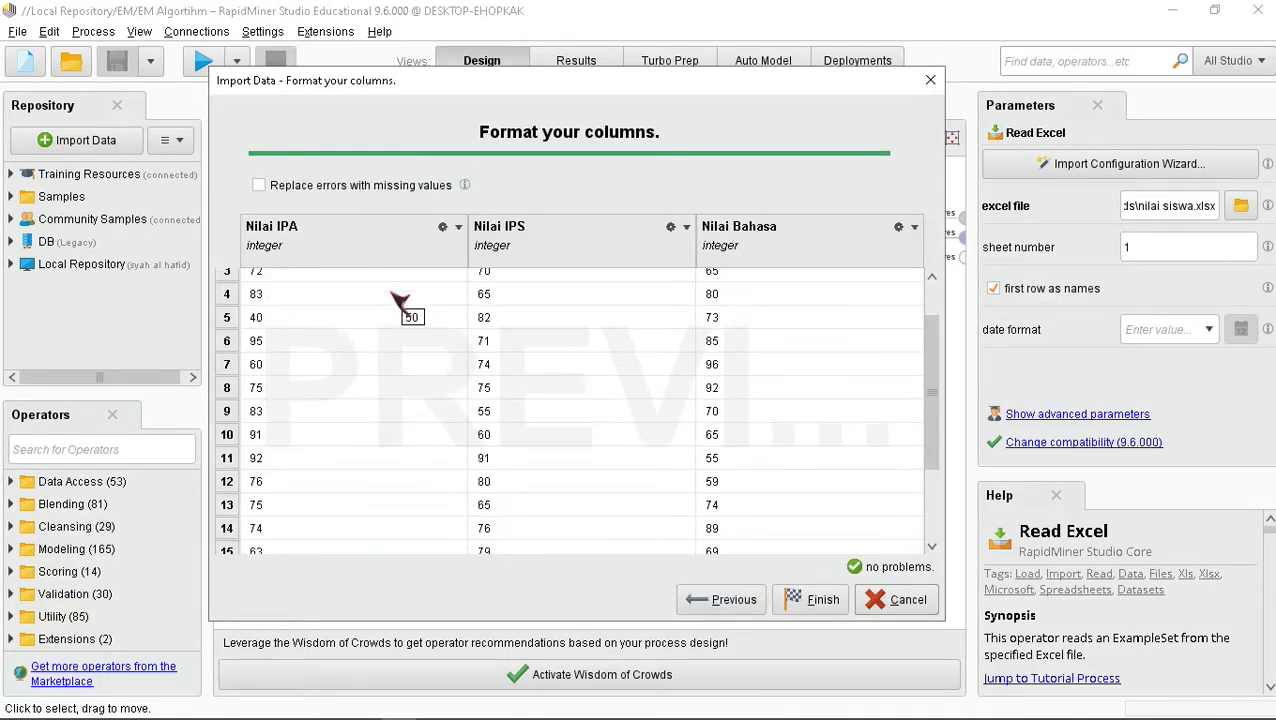
pyautogui.scroll(3, 427, 430)
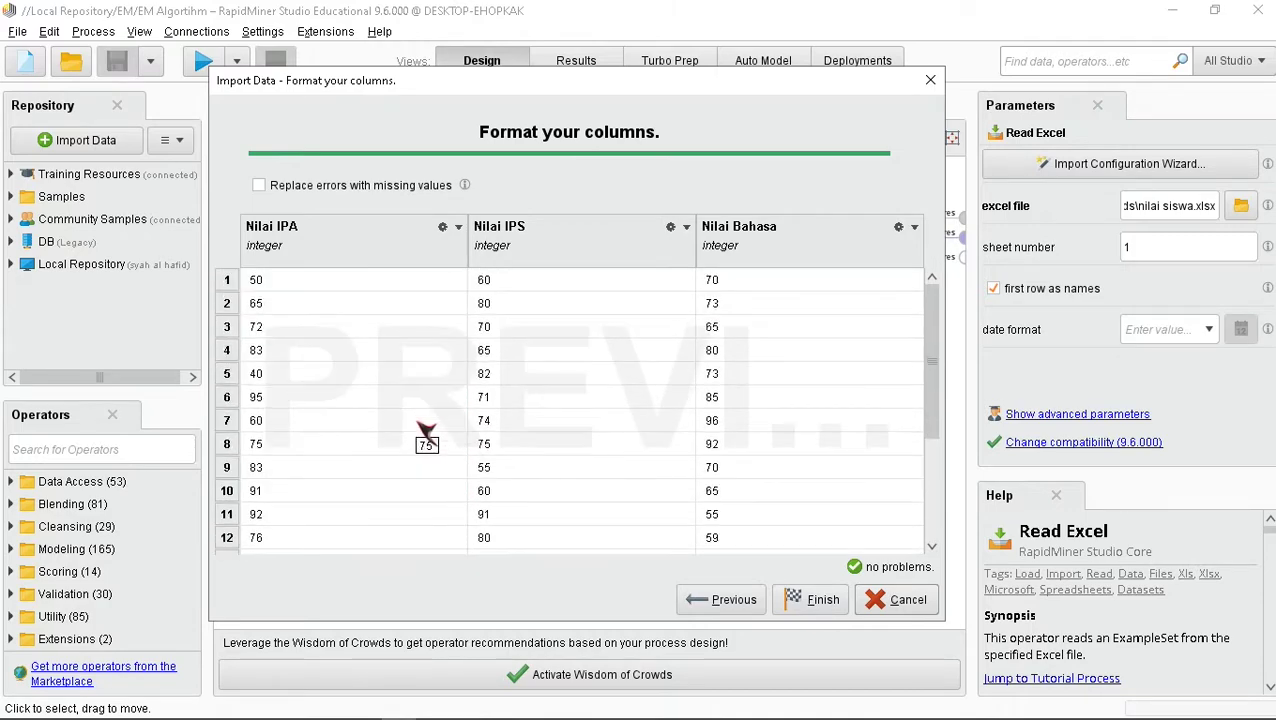
pyautogui.scroll(-2, 792, 470)
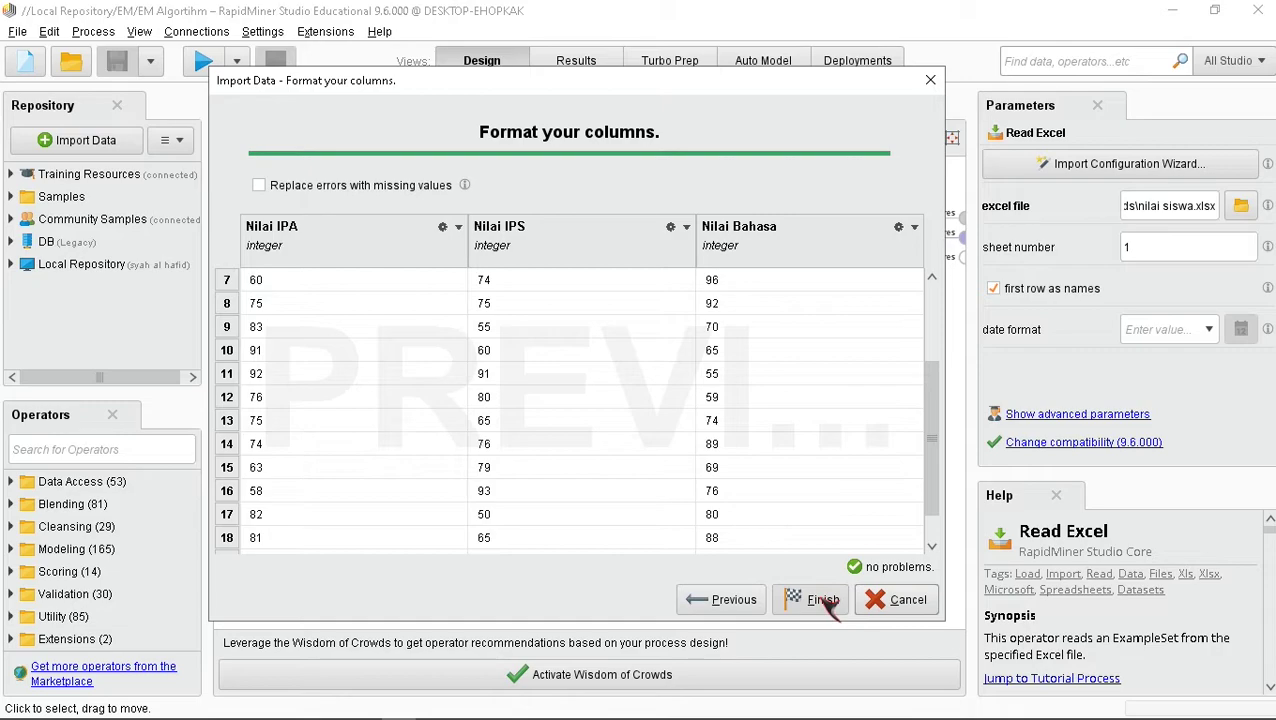
pyautogui.click(822, 601)
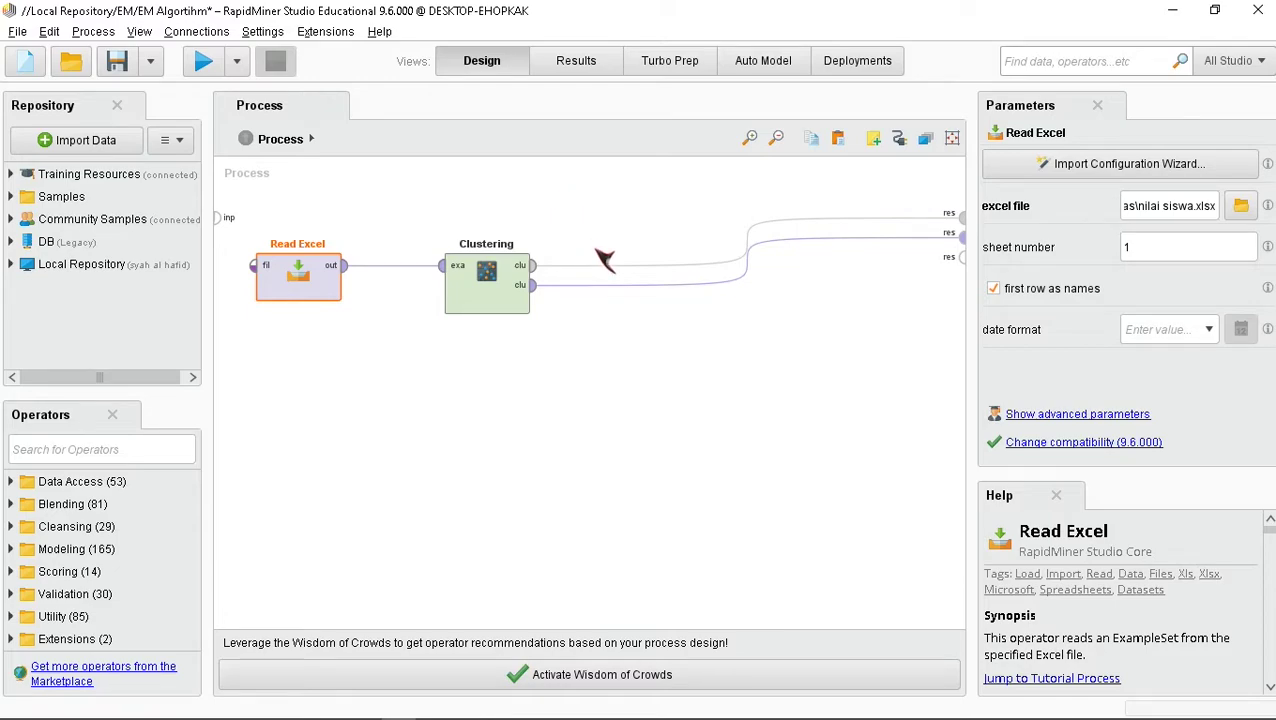
# Select the Clustering operator and compare its k setting with the score columns of the nilai siswa workbook in Excel
pyautogui.click(495, 287)
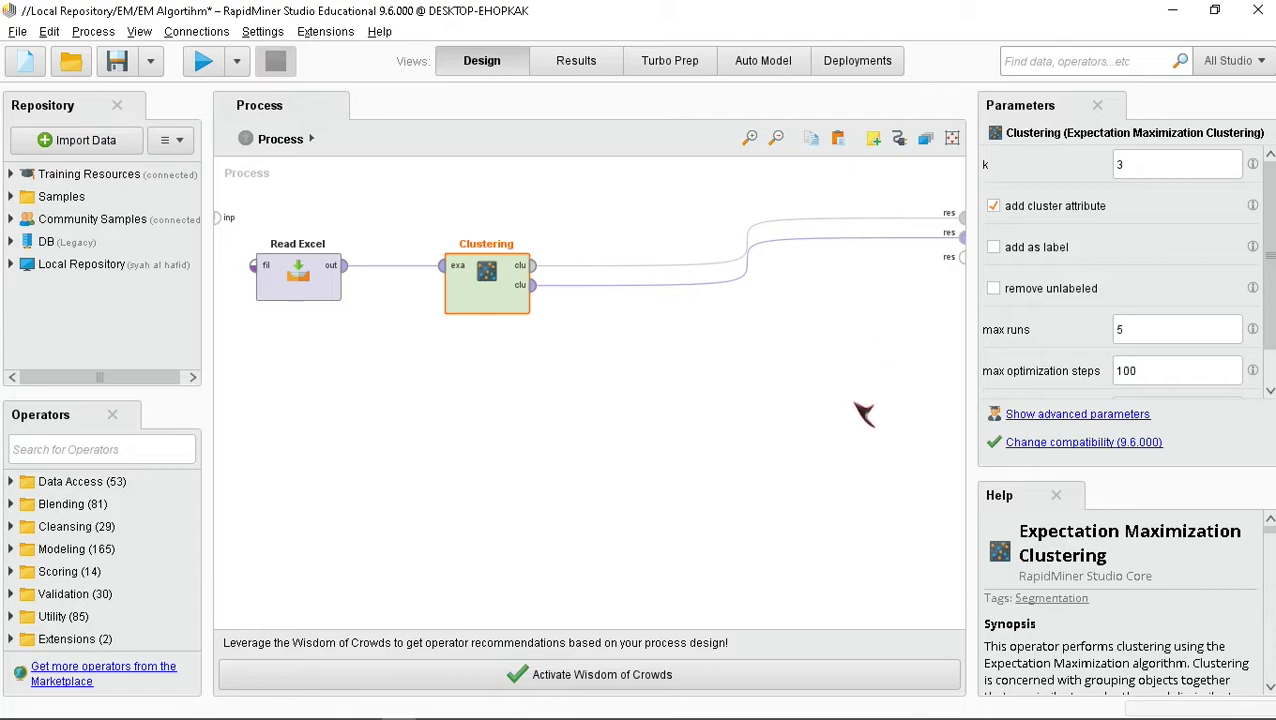
pyautogui.click(1149, 167)
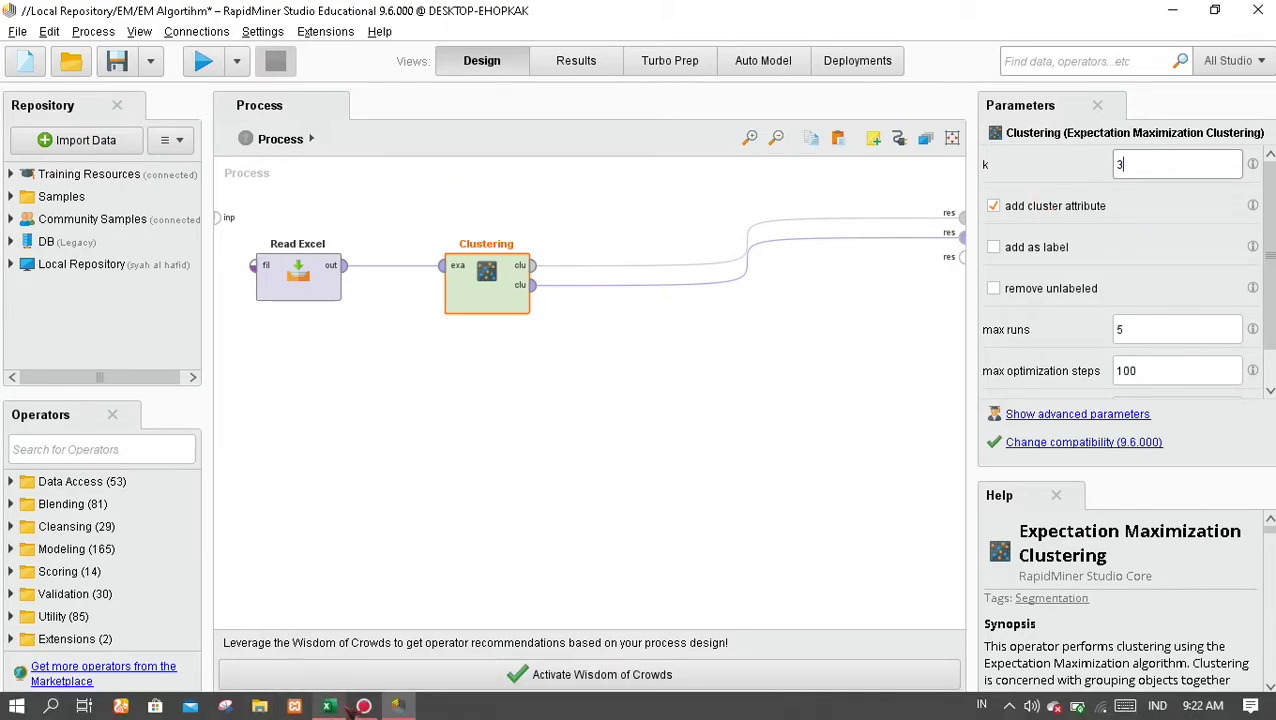
pyautogui.click(330, 706)
pyautogui.click(280, 324)
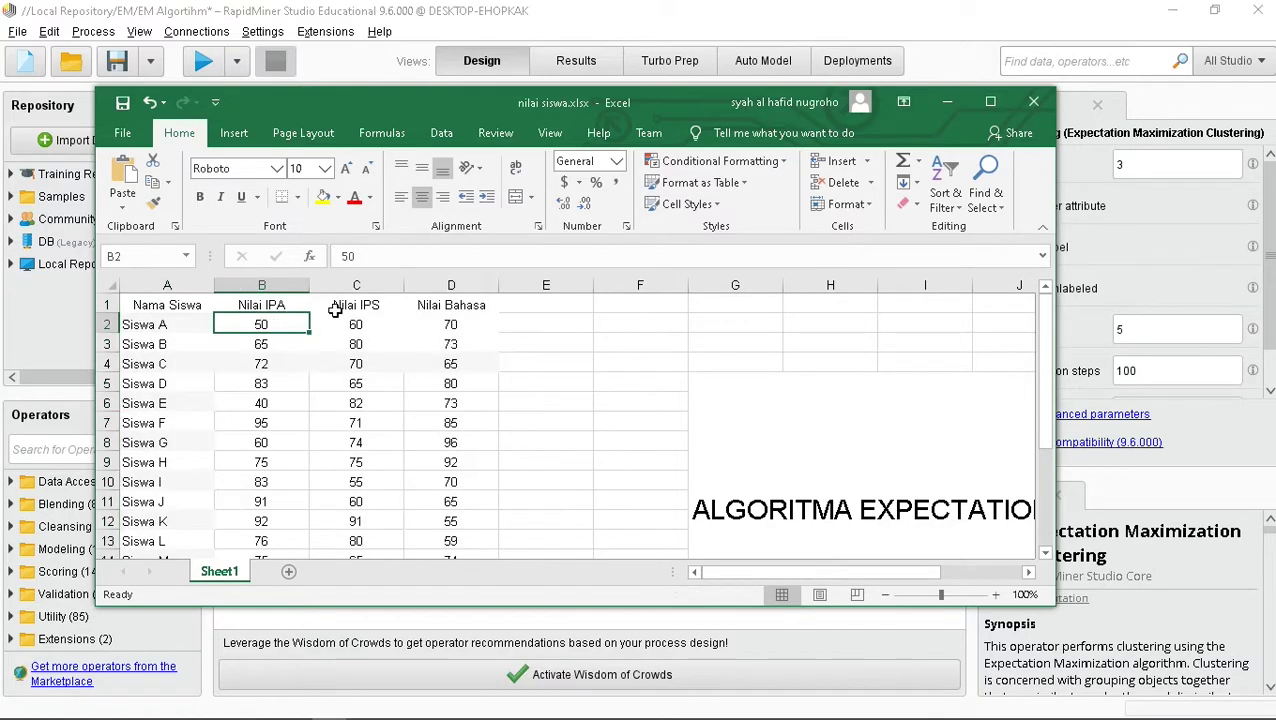
pyautogui.click(345, 306)
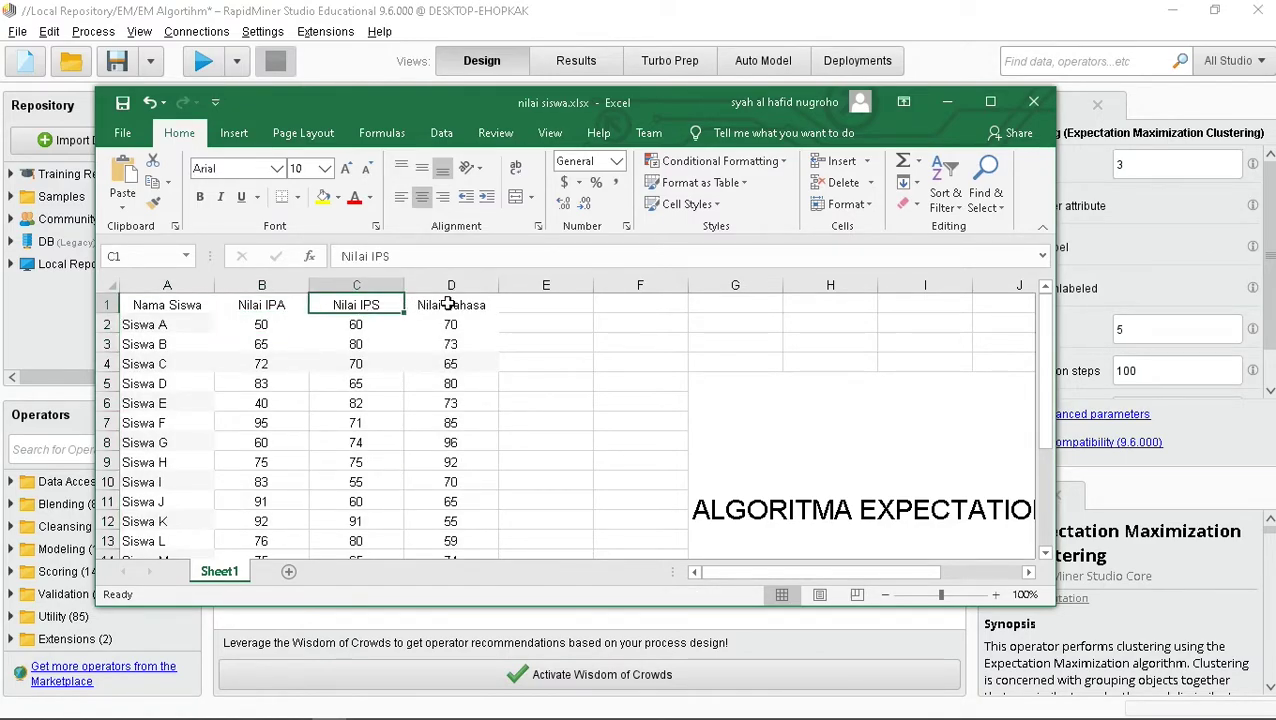
pyautogui.click(1152, 222)
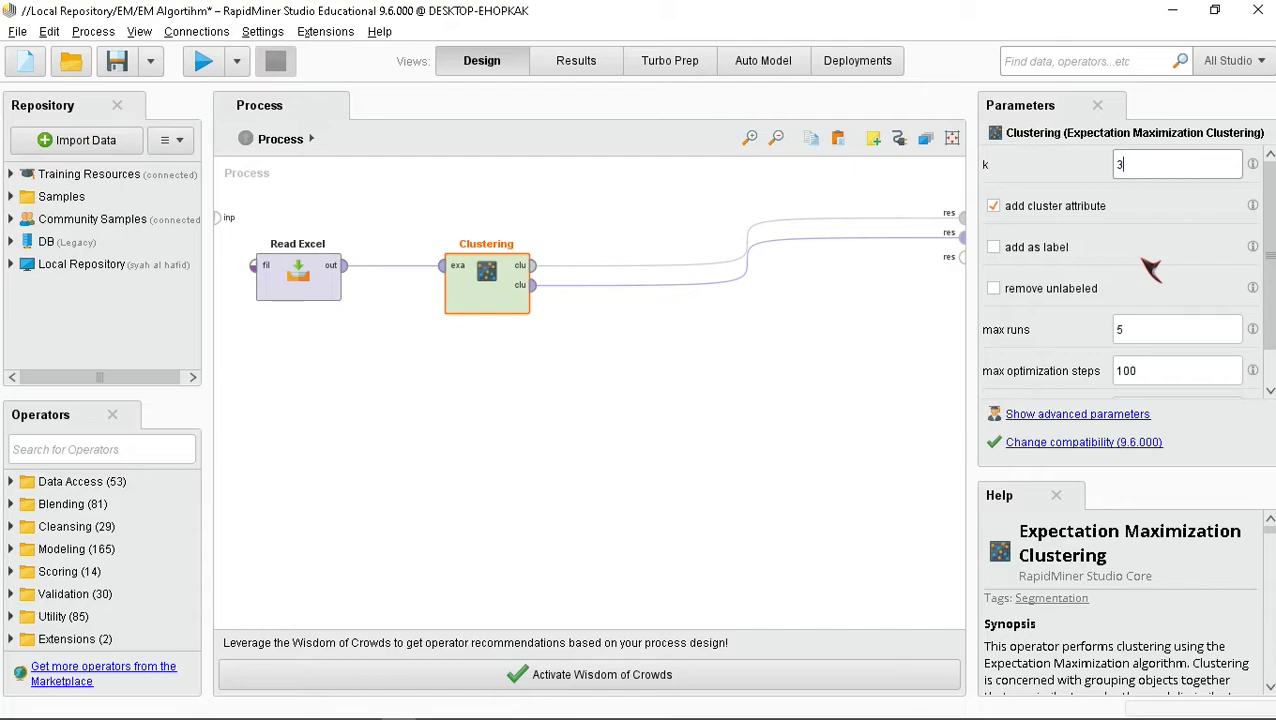
# Review the Clustering operator's max runs, max optimization steps and quality parameters in RapidMiner
pyautogui.scroll(-1, 1148, 262)
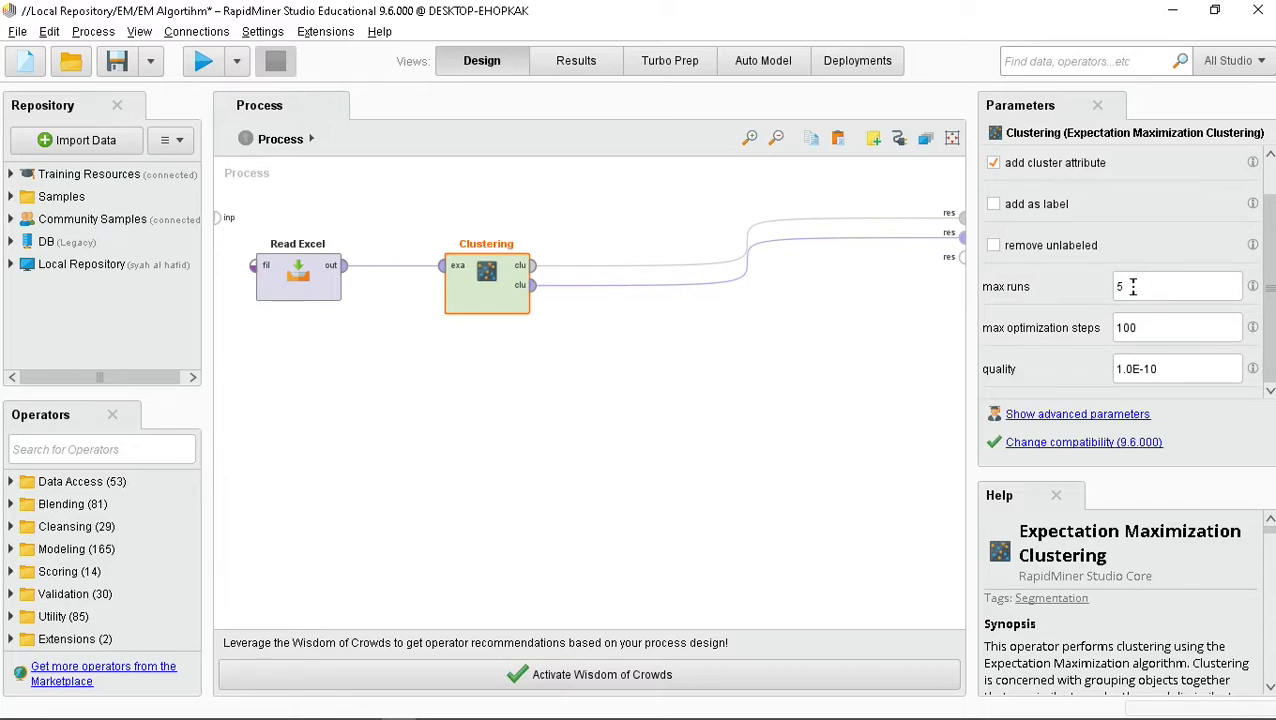
pyautogui.click(1164, 283)
pyautogui.moveTo(1182, 368); pyautogui.dragTo(1146, 369)
pyautogui.click(1160, 369)
pyautogui.moveTo(1172, 327); pyautogui.dragTo(1101, 329)
pyautogui.click(1136, 330)
pyautogui.scroll(1, 1122, 333)
pyautogui.scroll(-1, 1147, 208)
pyautogui.scroll(1, 1135, 272)
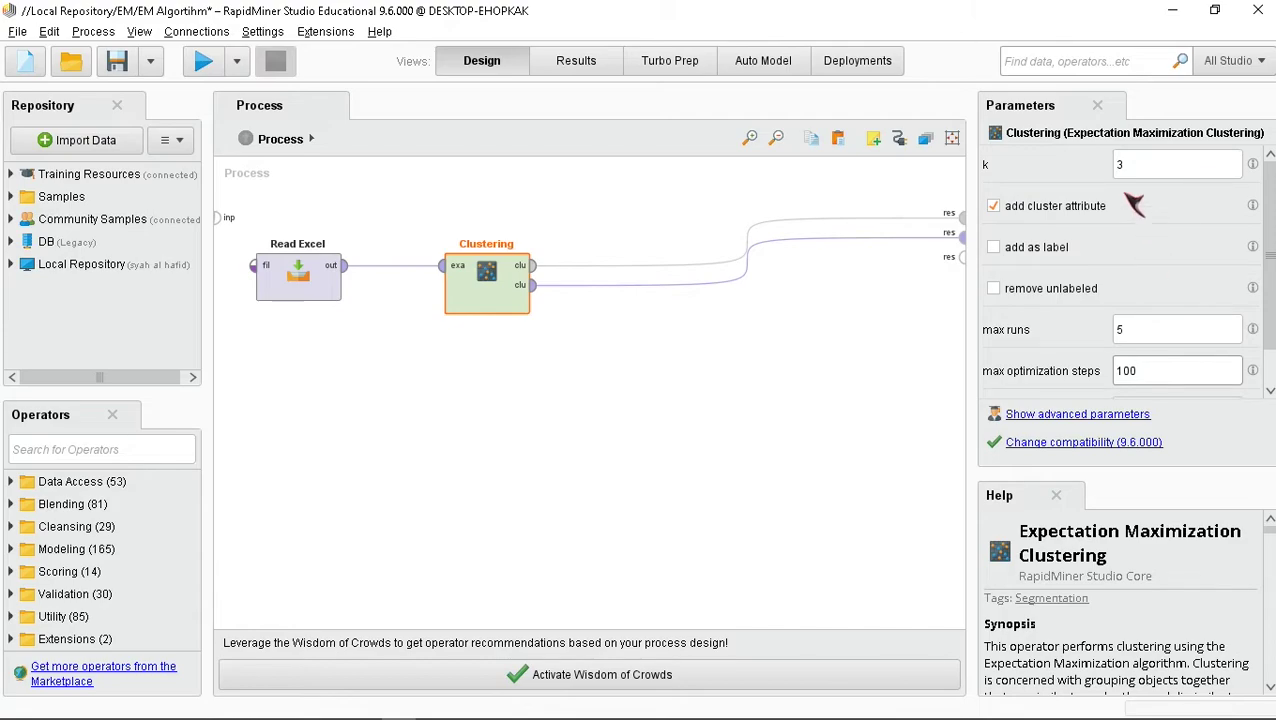
pyautogui.scroll(-1, 1136, 276)
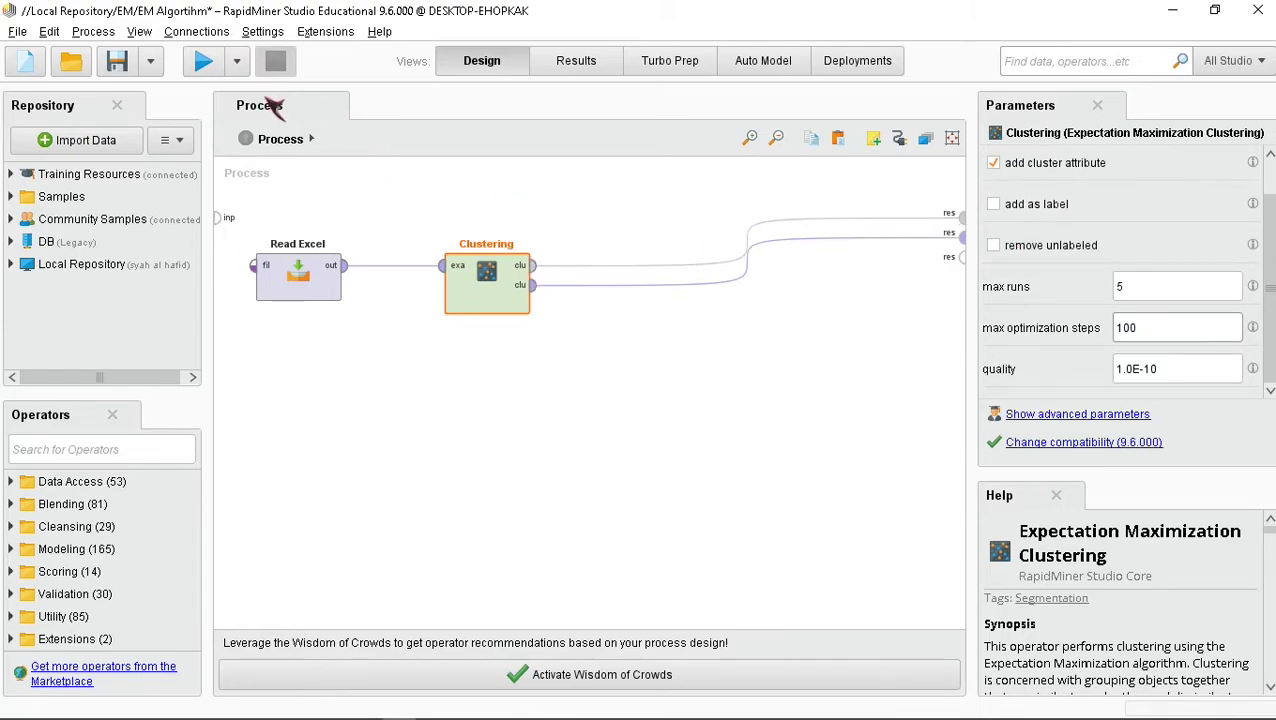
# Run the clustering process and look through all rows of the resulting ExampleSet
pyautogui.click(205, 63)
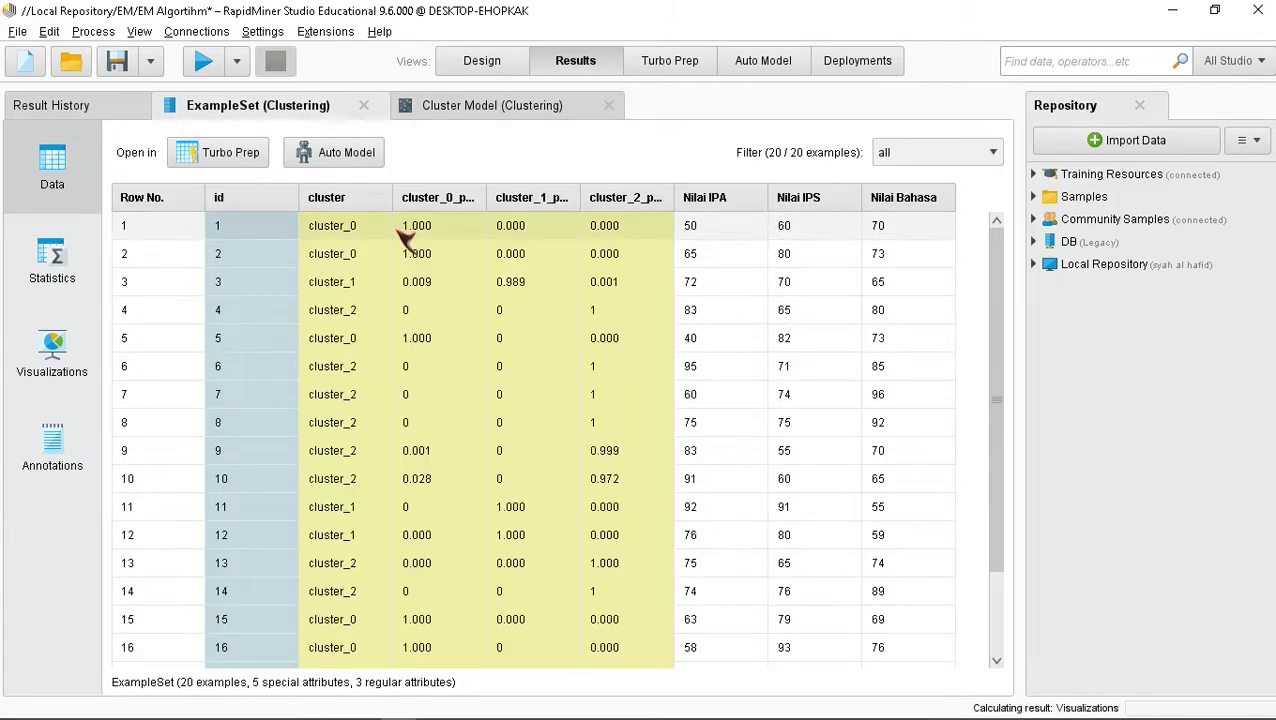
pyautogui.scroll(-4, 488, 332)
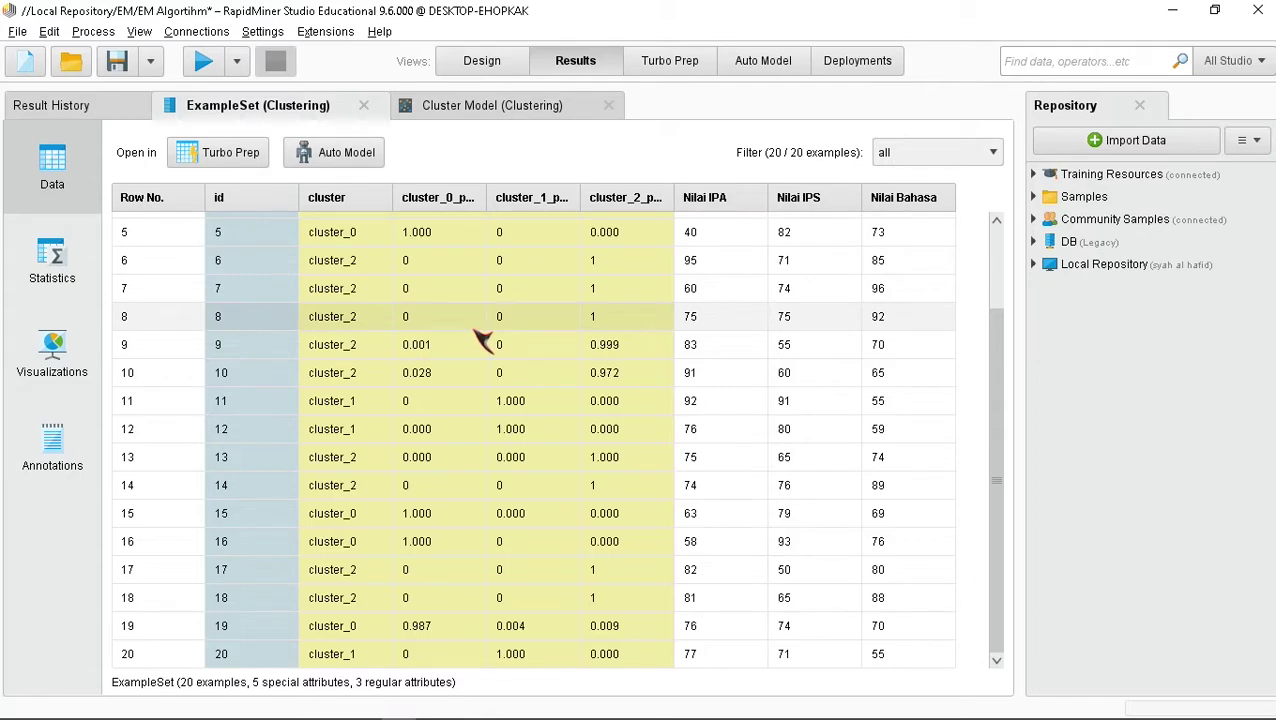
pyautogui.scroll(3, 488, 335)
pyautogui.scroll(1, 490, 335)
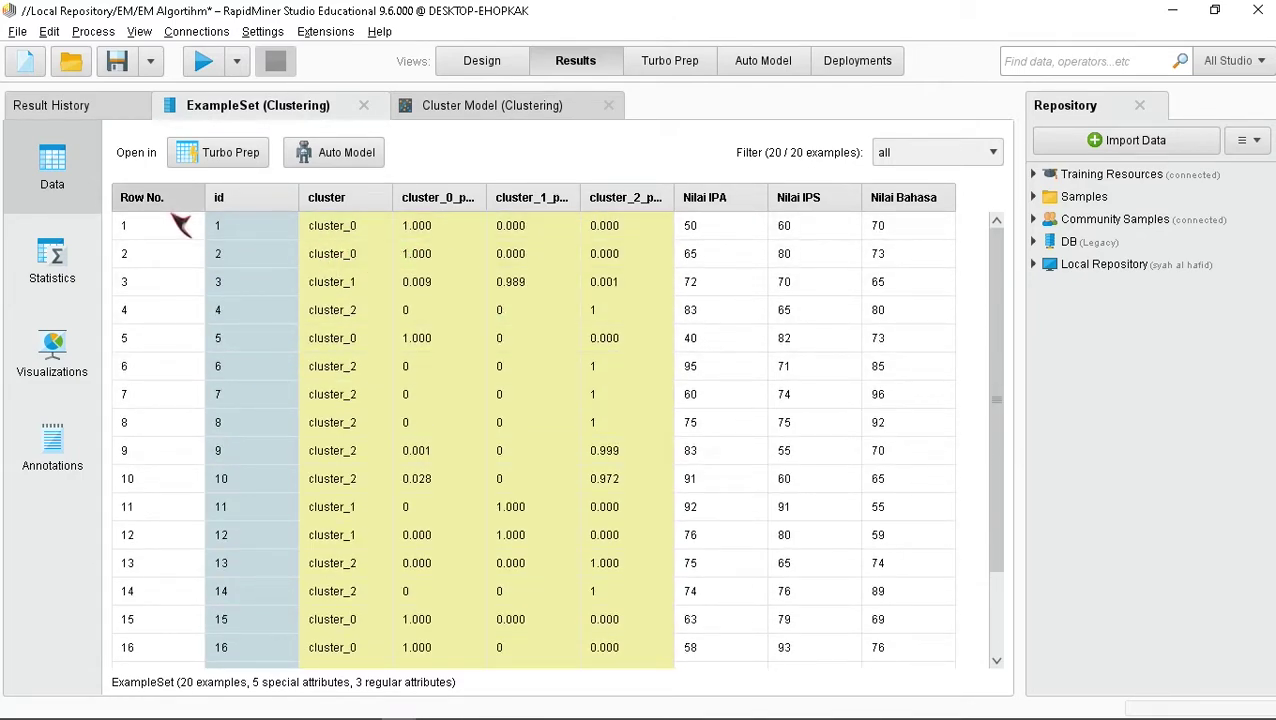
# Examine the id column of the clustered ExampleSet from the first to the last student
pyautogui.scroll(-1, 188, 447)
pyautogui.scroll(-1, 190, 455)
pyautogui.scroll(2, 268, 233)
pyautogui.scroll(-1, 266, 290)
pyautogui.moveTo(255, 422); pyautogui.dragTo(251, 675)
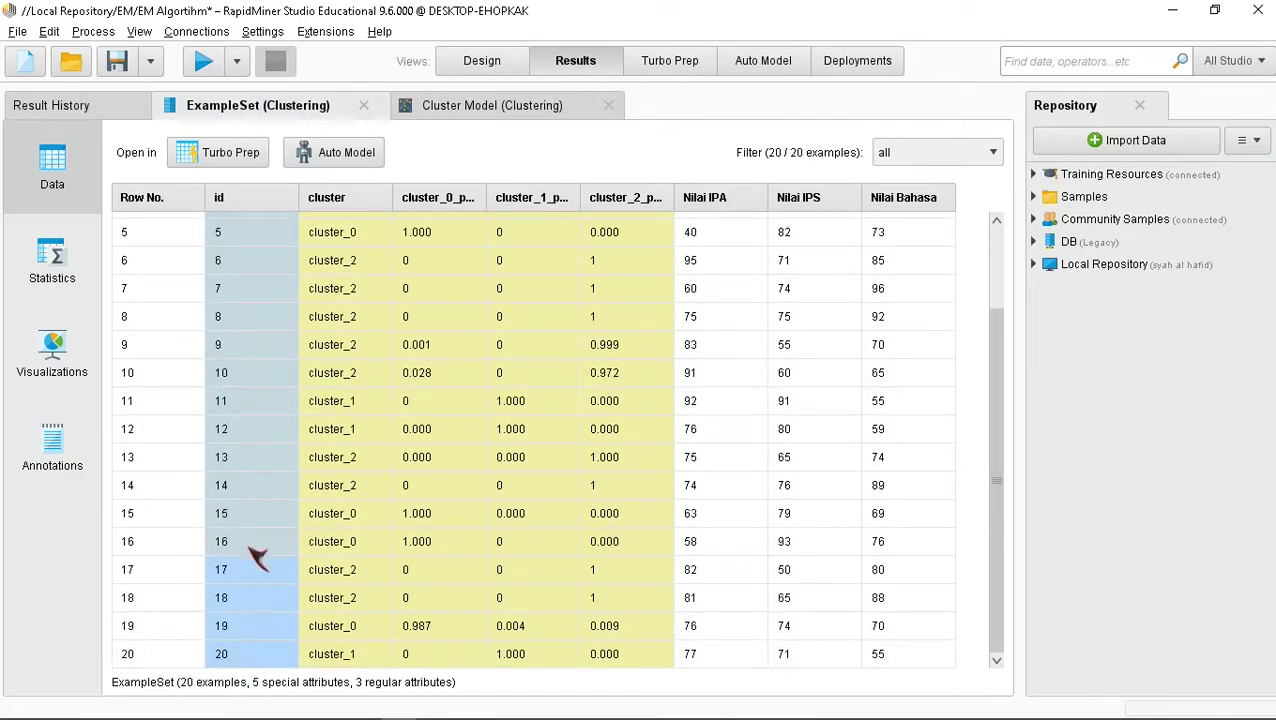
pyautogui.scroll(4, 258, 348)
pyautogui.moveTo(260, 313); pyautogui.dragTo(260, 255)
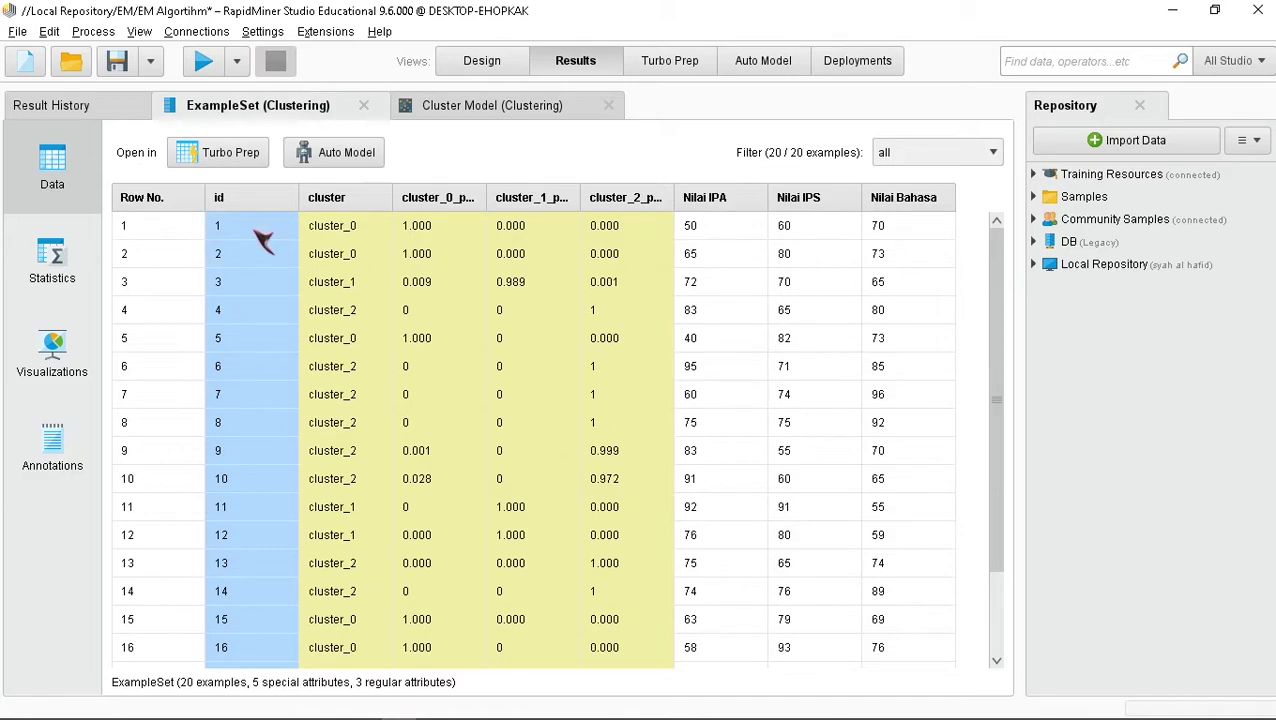
pyautogui.scroll(-3, 355, 250)
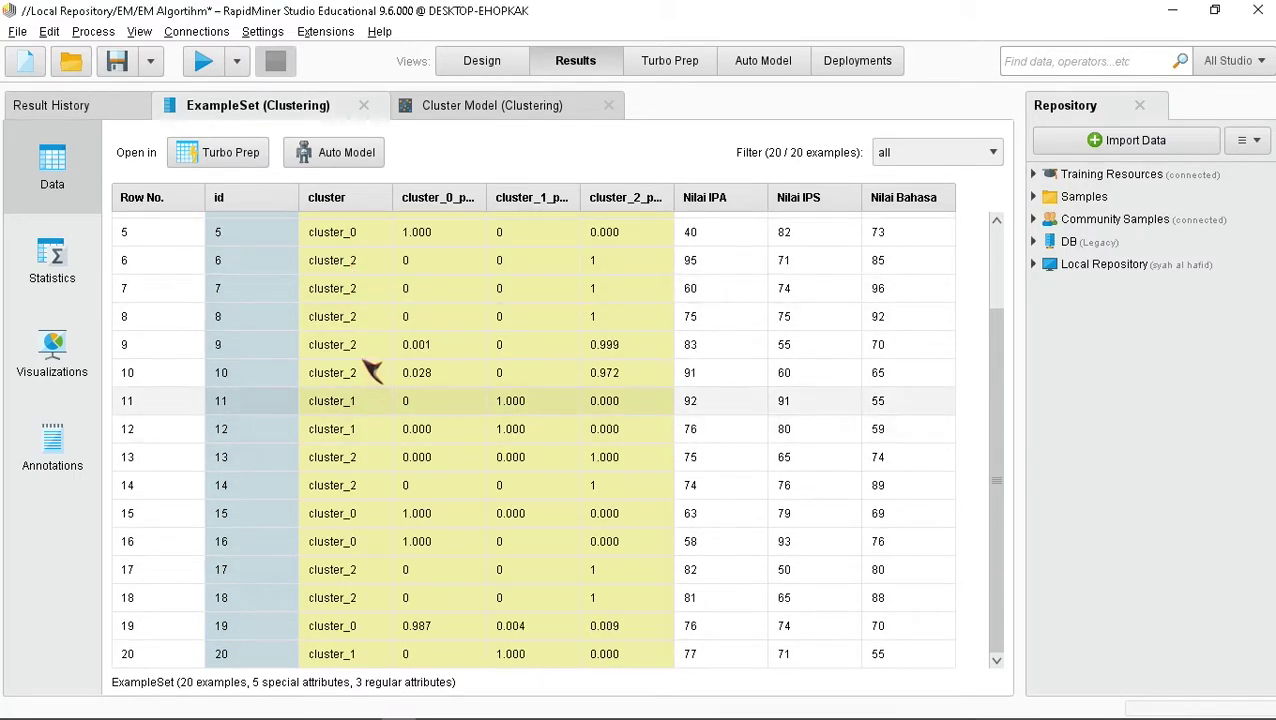
# Sort the clustered rows by the cluster_0 probability column and restore the original row order
pyautogui.click(362, 320)
pyautogui.click(467, 207)
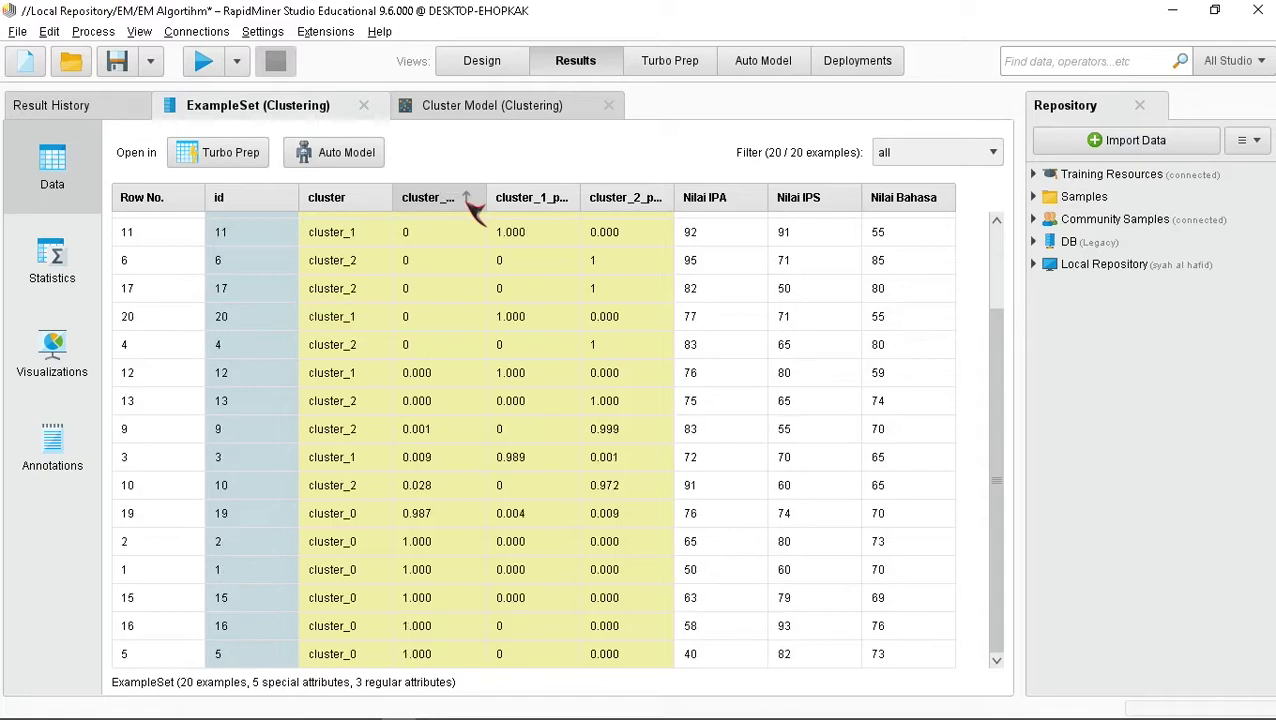
pyautogui.click(467, 207)
pyautogui.click(467, 207)
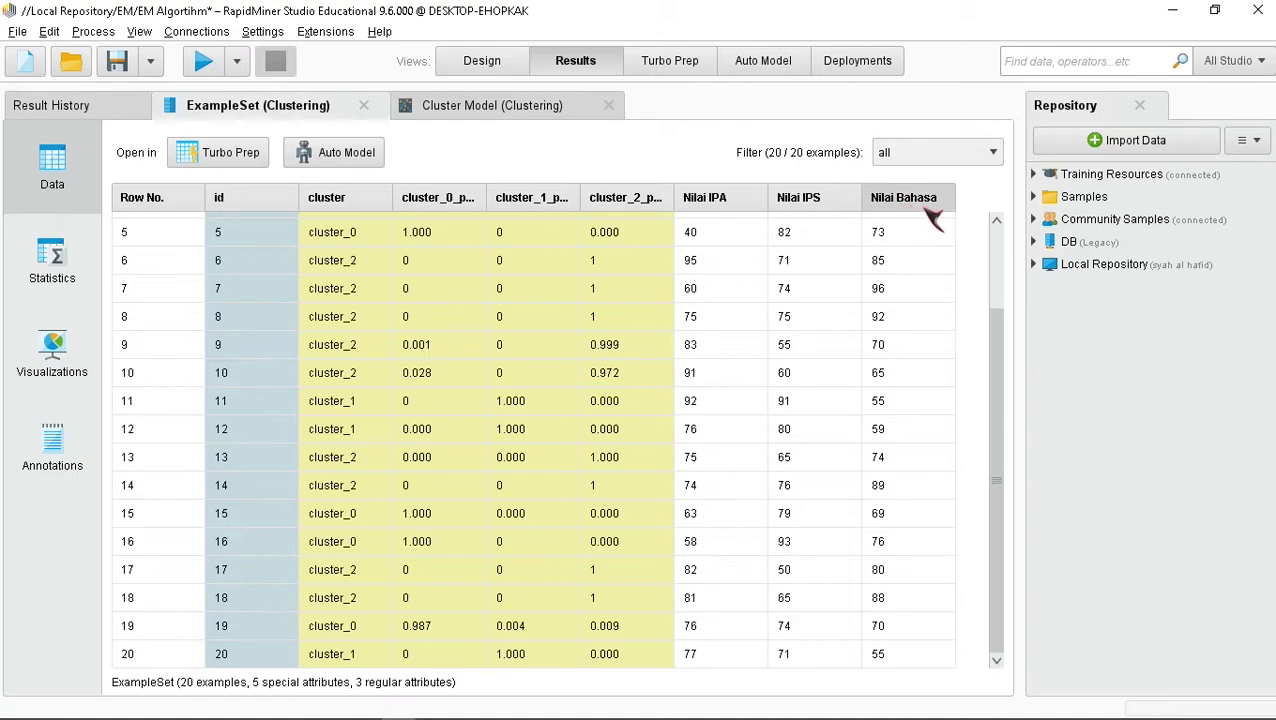
pyautogui.scroll(1, 308, 282)
pyautogui.scroll(1, 318, 288)
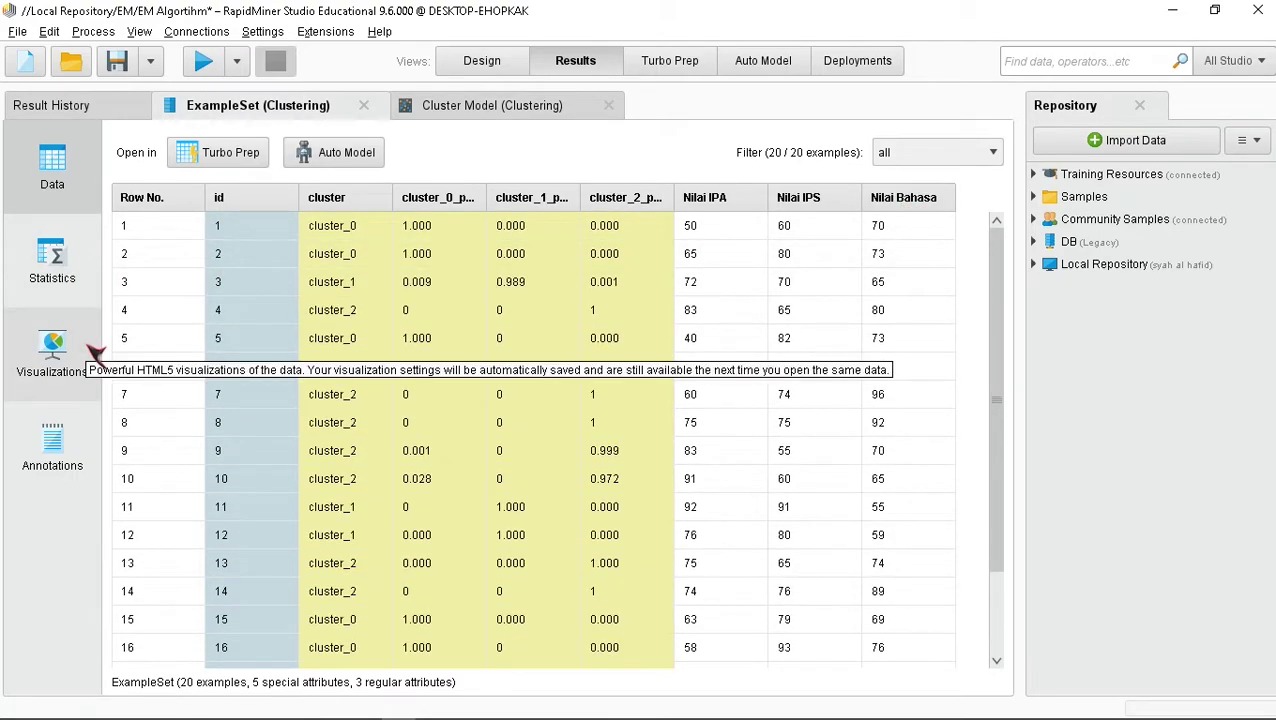
# View the ExampleSet statistics and expand the details of the id, cluster and cluster_0_probability attributes
pyautogui.click(70, 283)
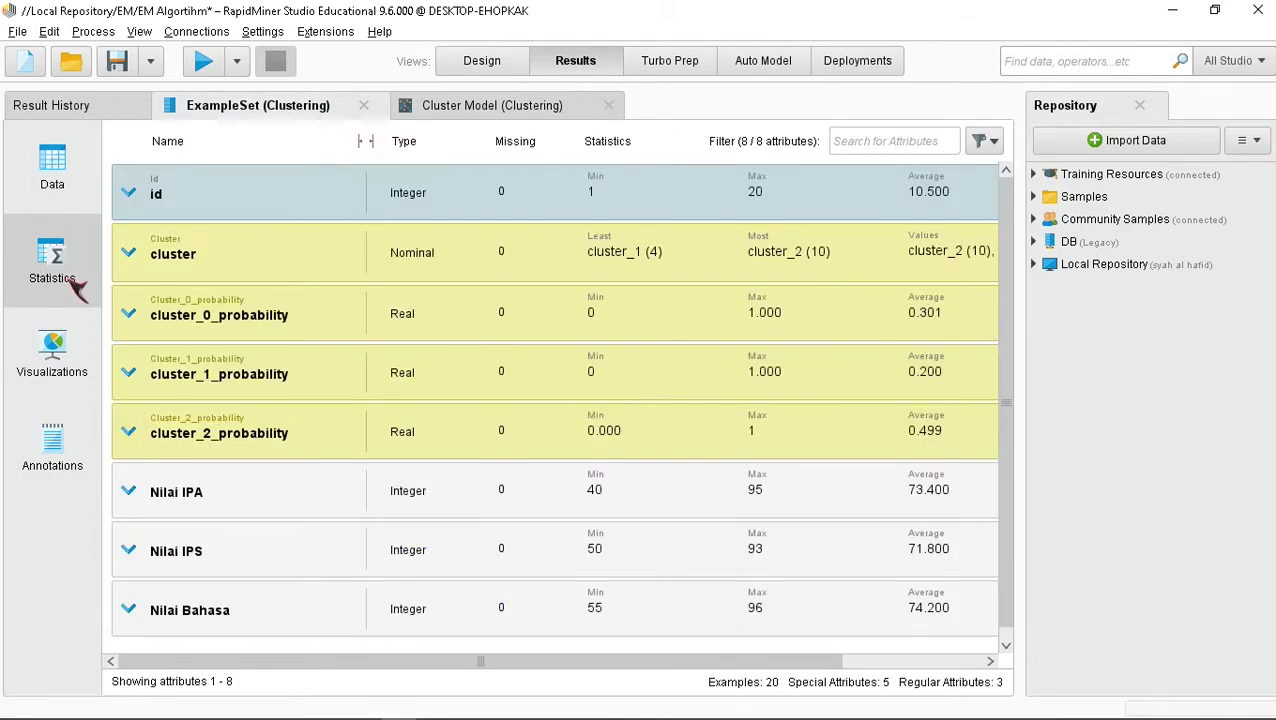
pyautogui.click(158, 196)
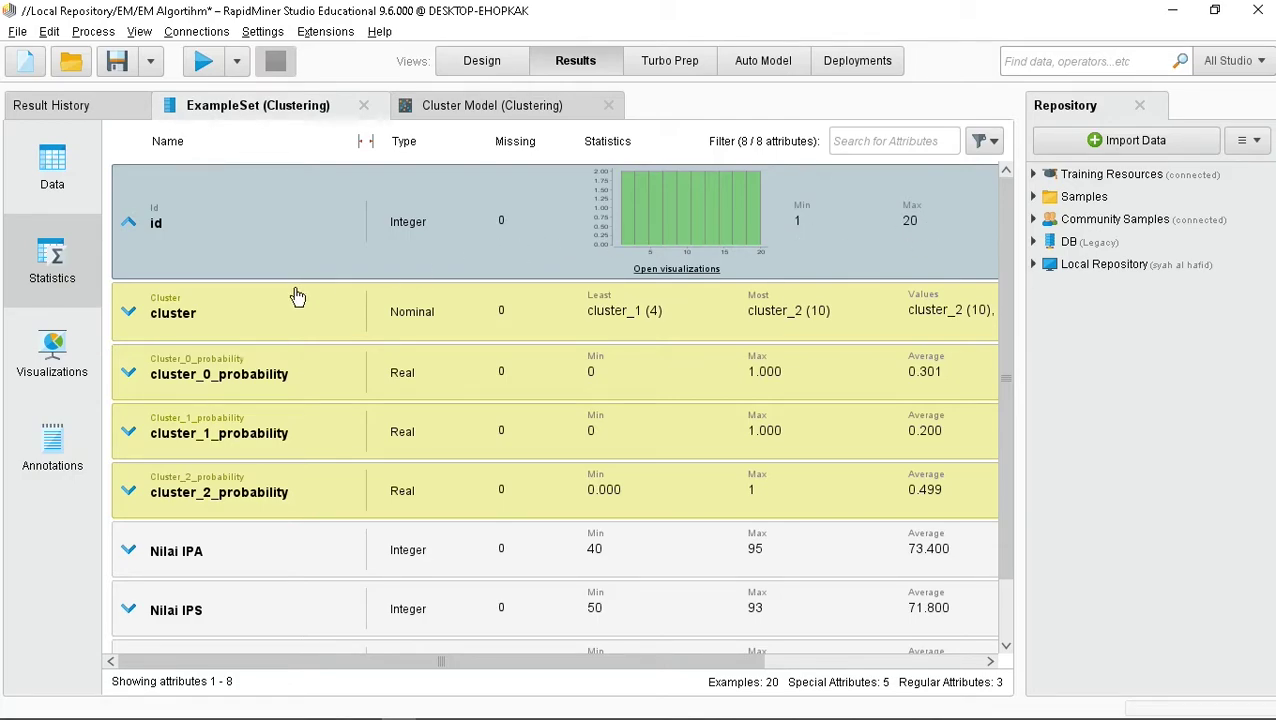
pyautogui.click(200, 317)
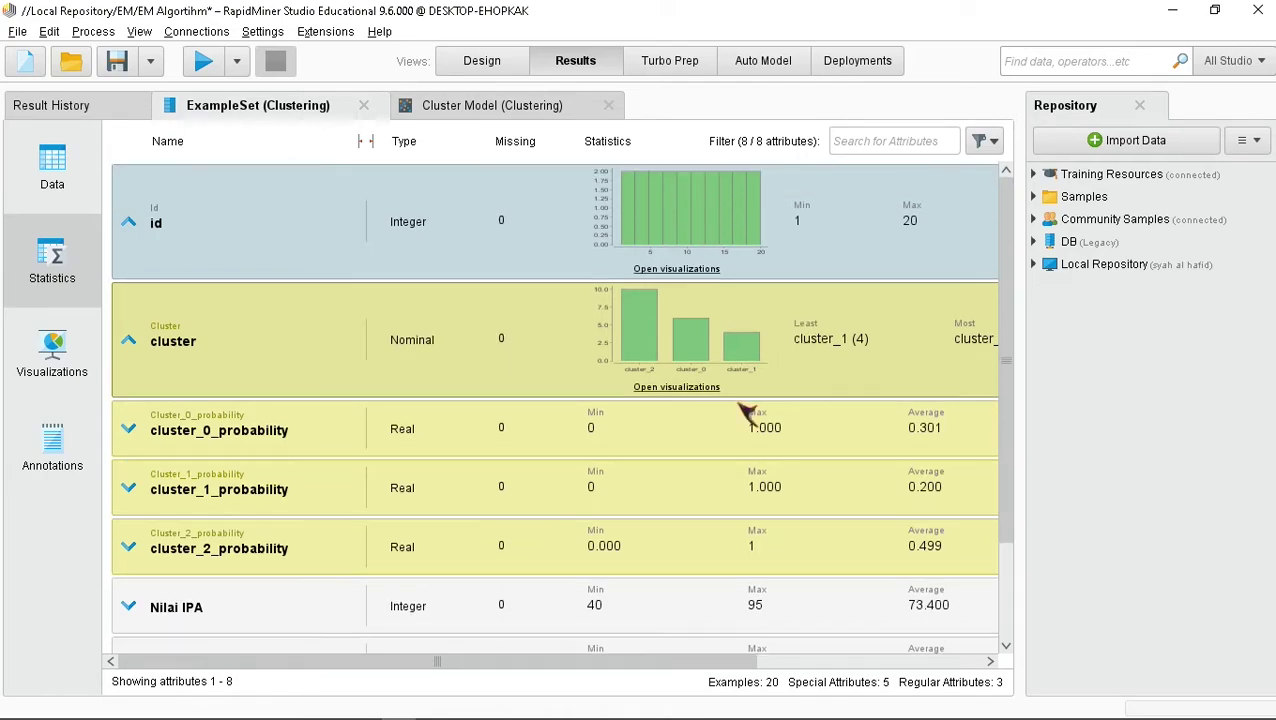
pyautogui.moveTo(598, 662); pyautogui.dragTo(618, 664)
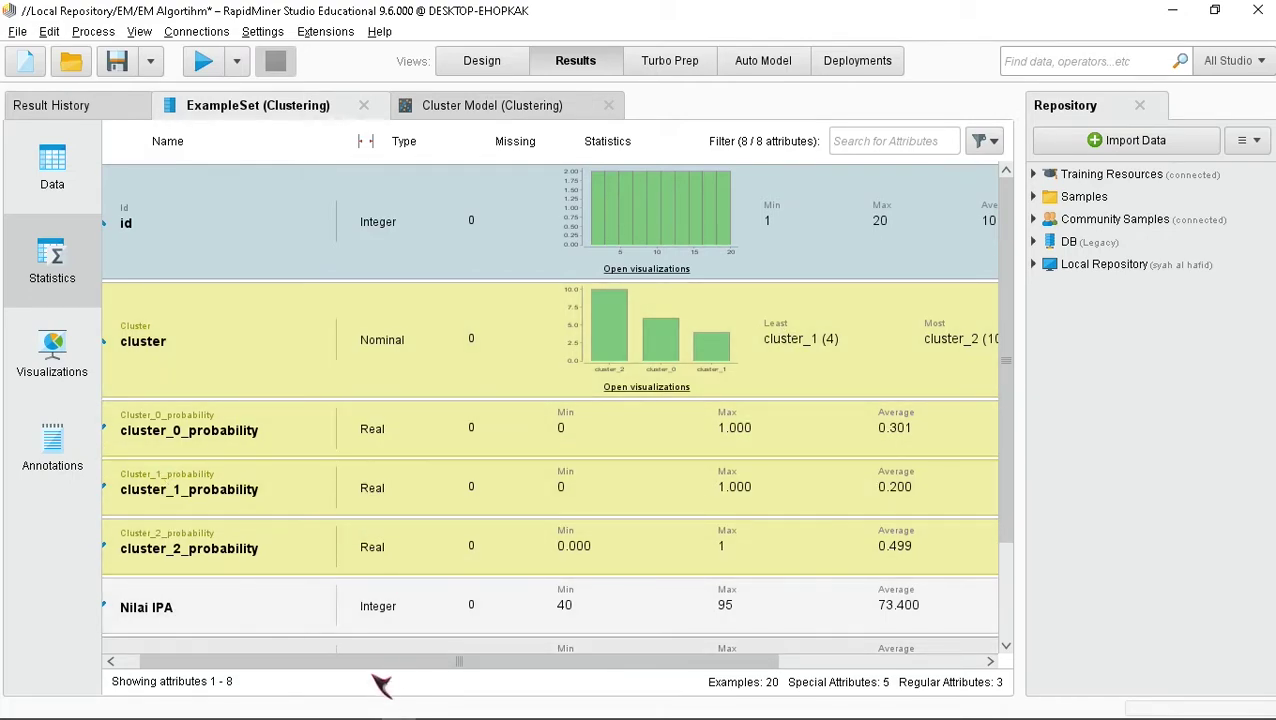
pyautogui.moveTo(285, 662); pyautogui.dragTo(256, 663)
pyautogui.click(215, 445)
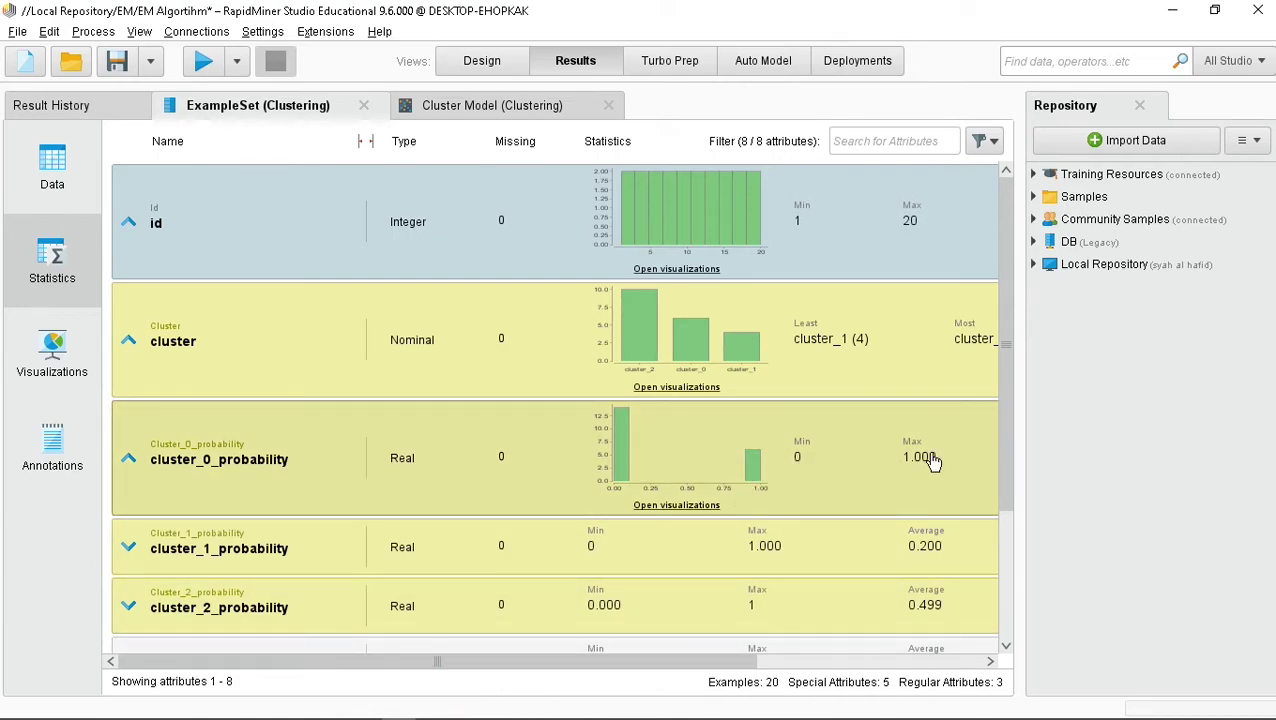
# Compare the cluster_0_probability statistics with the cluster_0 probability values in the data table
pyautogui.click(55, 172)
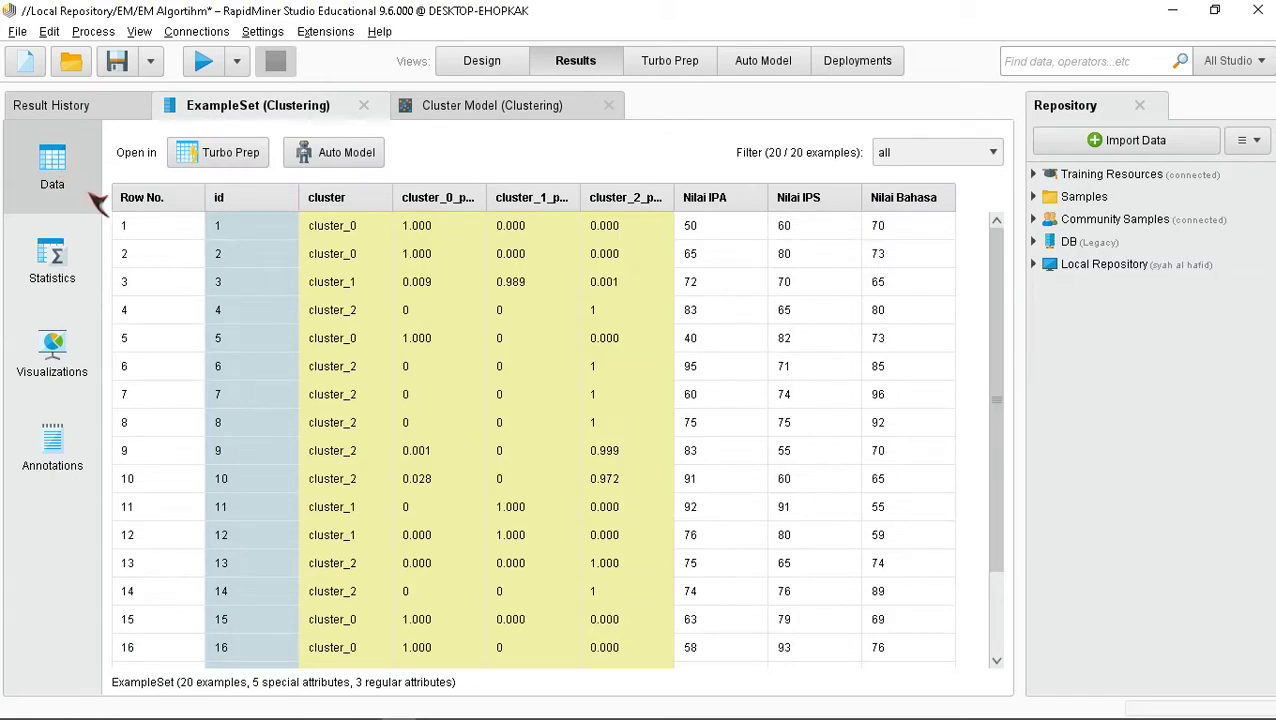
pyautogui.click(52, 262)
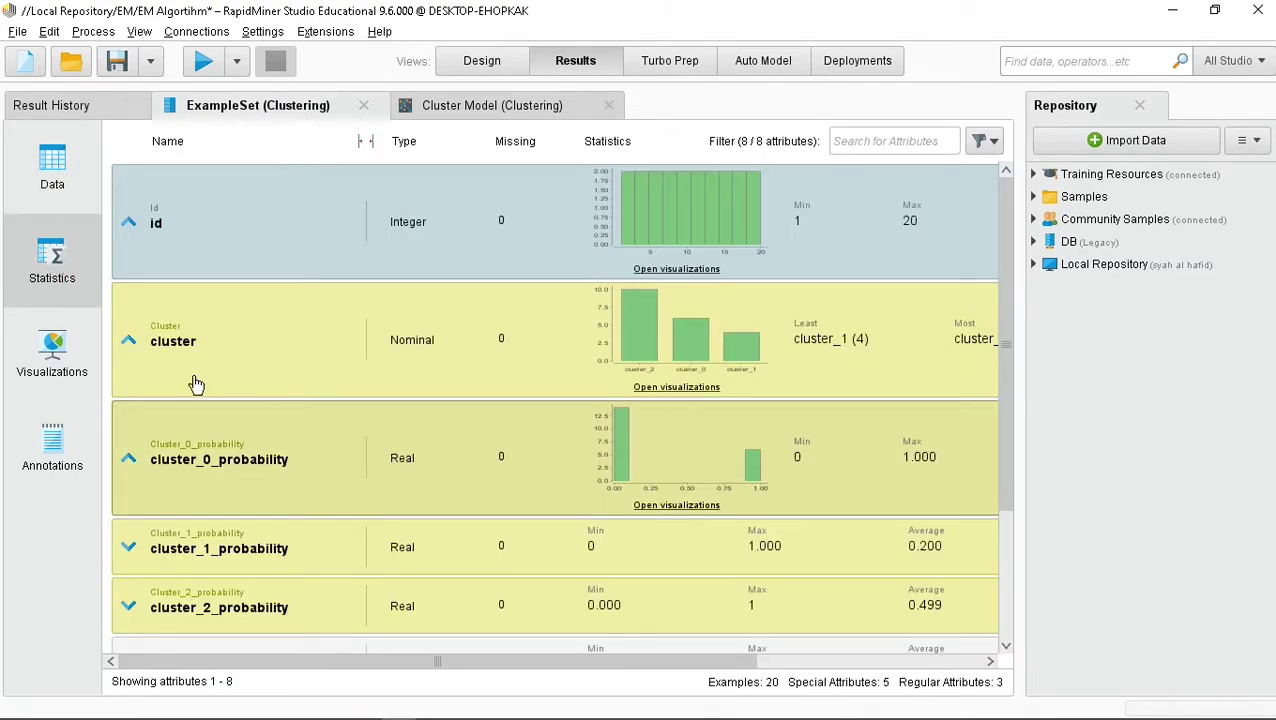
pyautogui.click(55, 177)
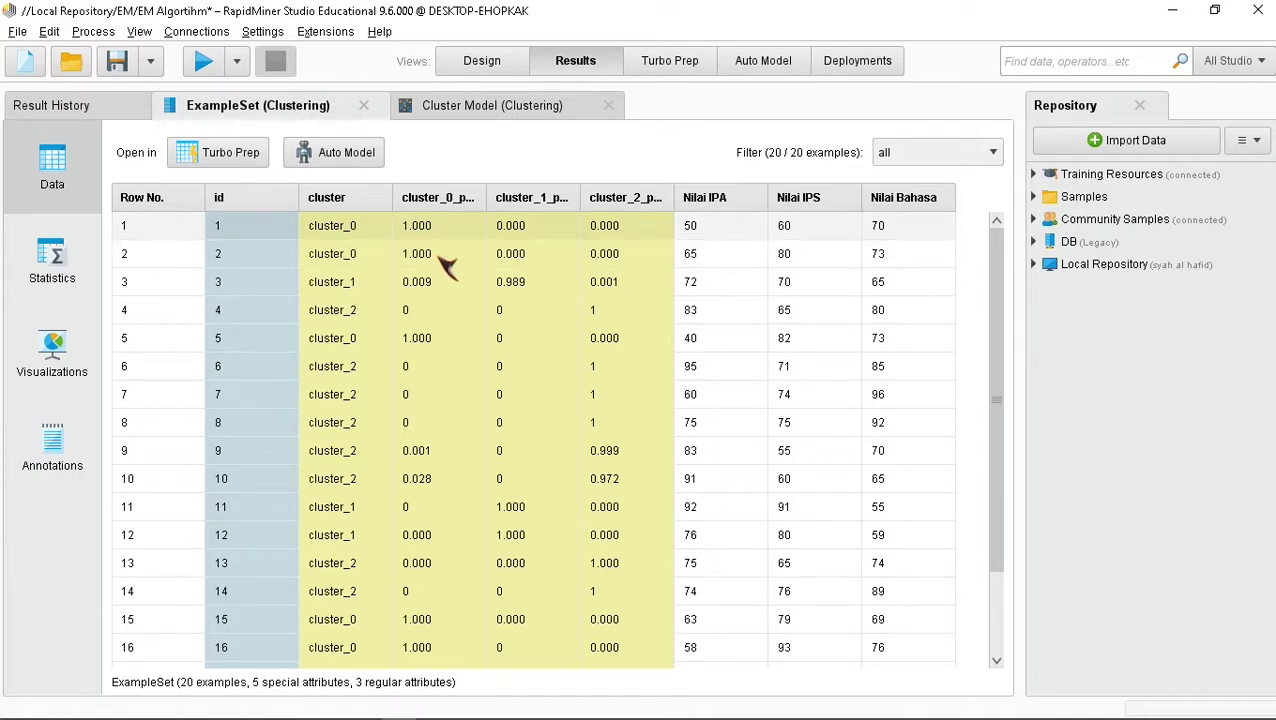
pyautogui.scroll(-1, 432, 450)
pyautogui.scroll(-1, 432, 455)
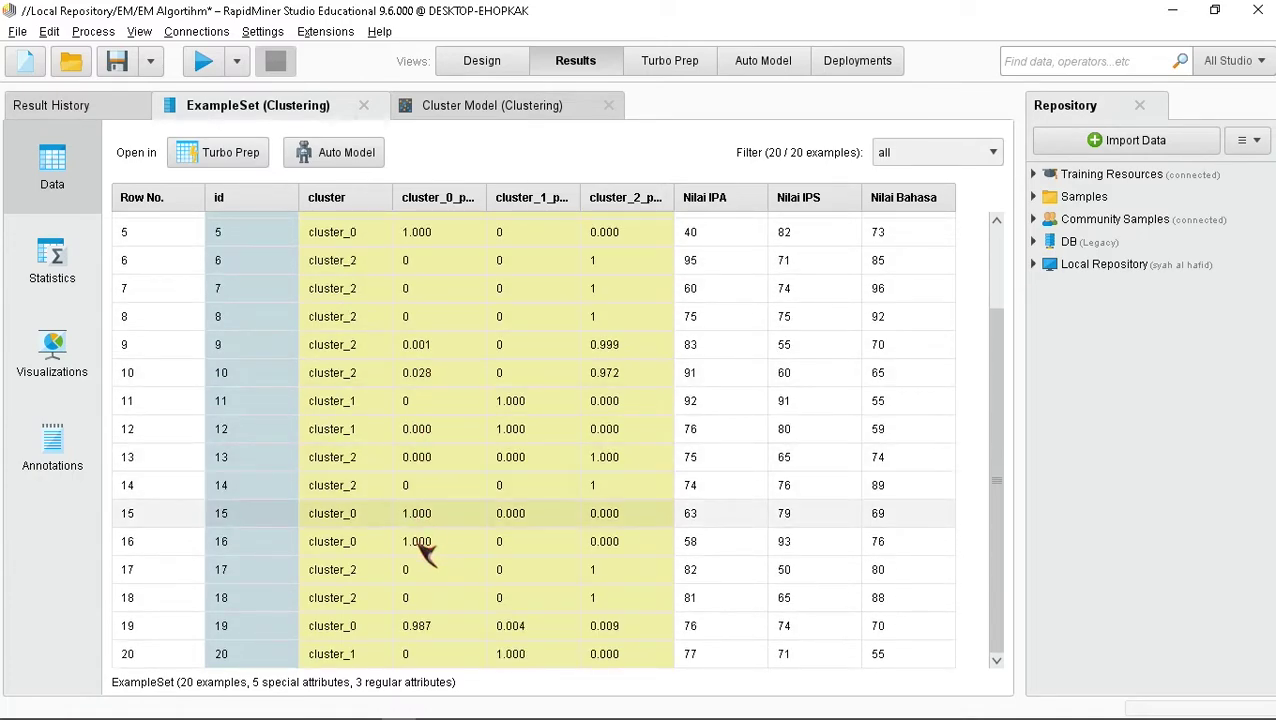
pyautogui.scroll(2, 435, 500)
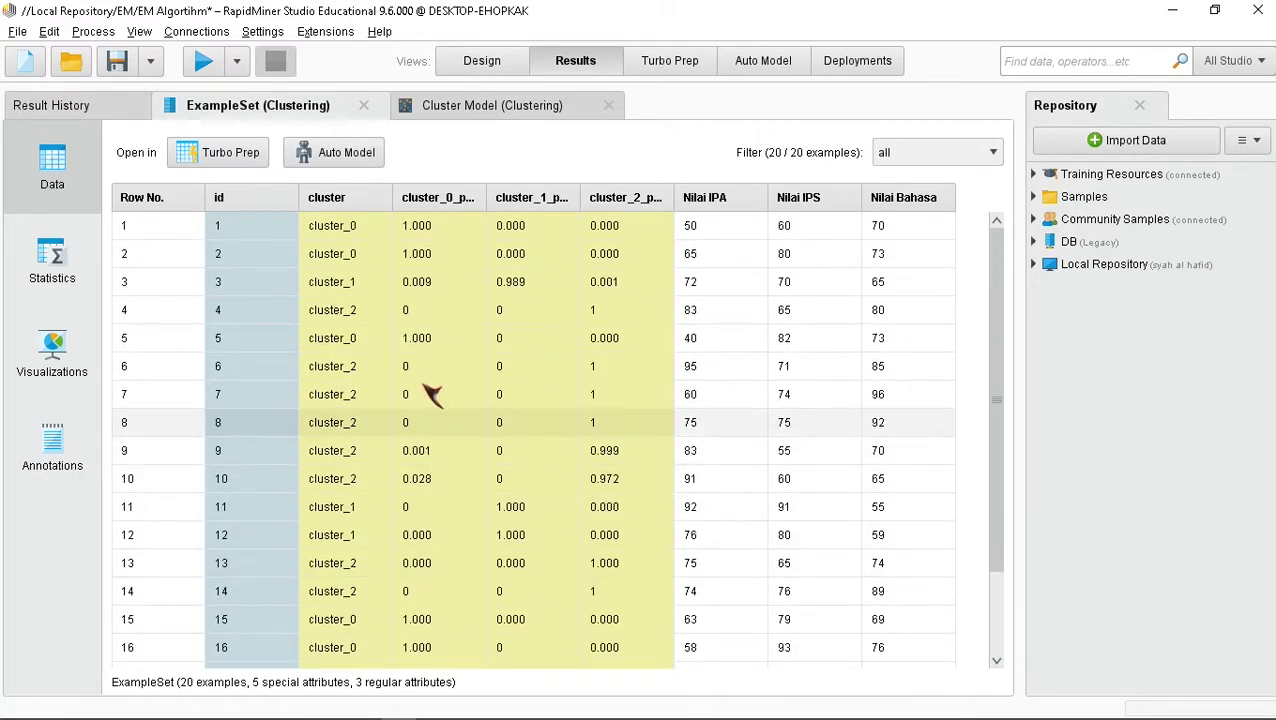
pyautogui.click(432, 230)
# Collapse the id, cluster and cluster_0_probability details in the statistics and expand cluster_1_probability
pyautogui.click(52, 262)
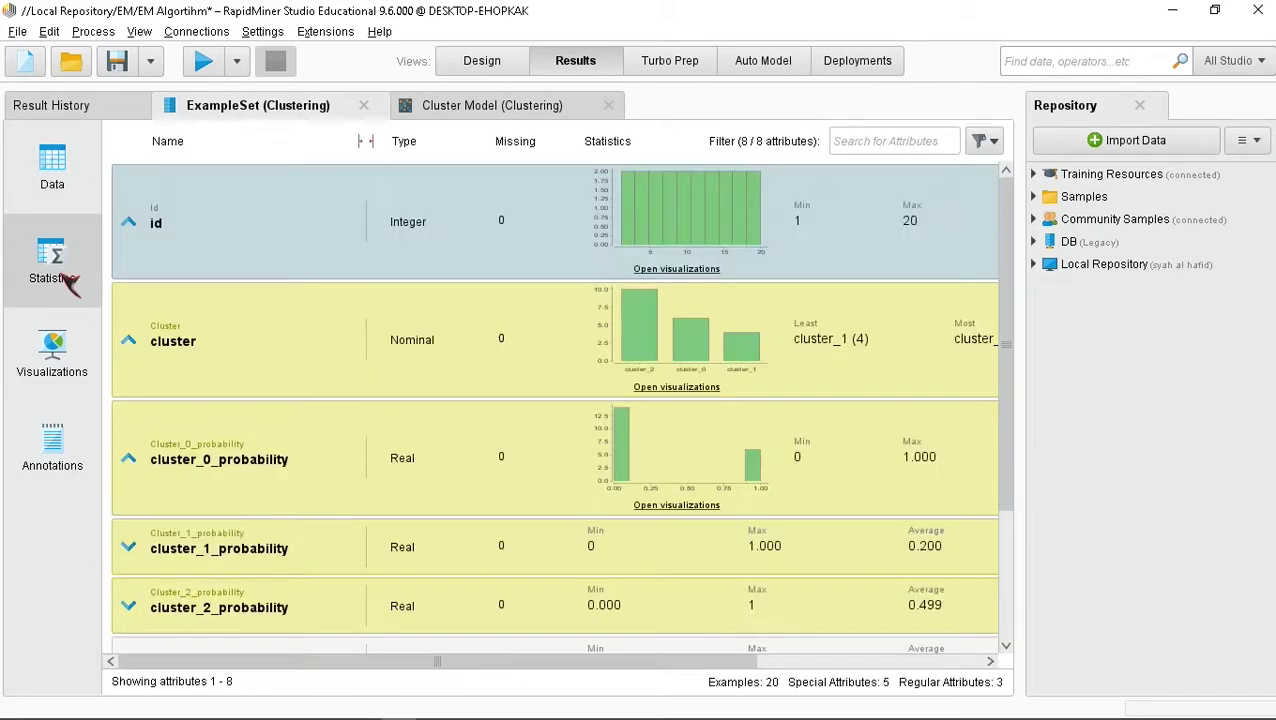
pyautogui.click(178, 472)
pyautogui.scroll(-1, 162, 420)
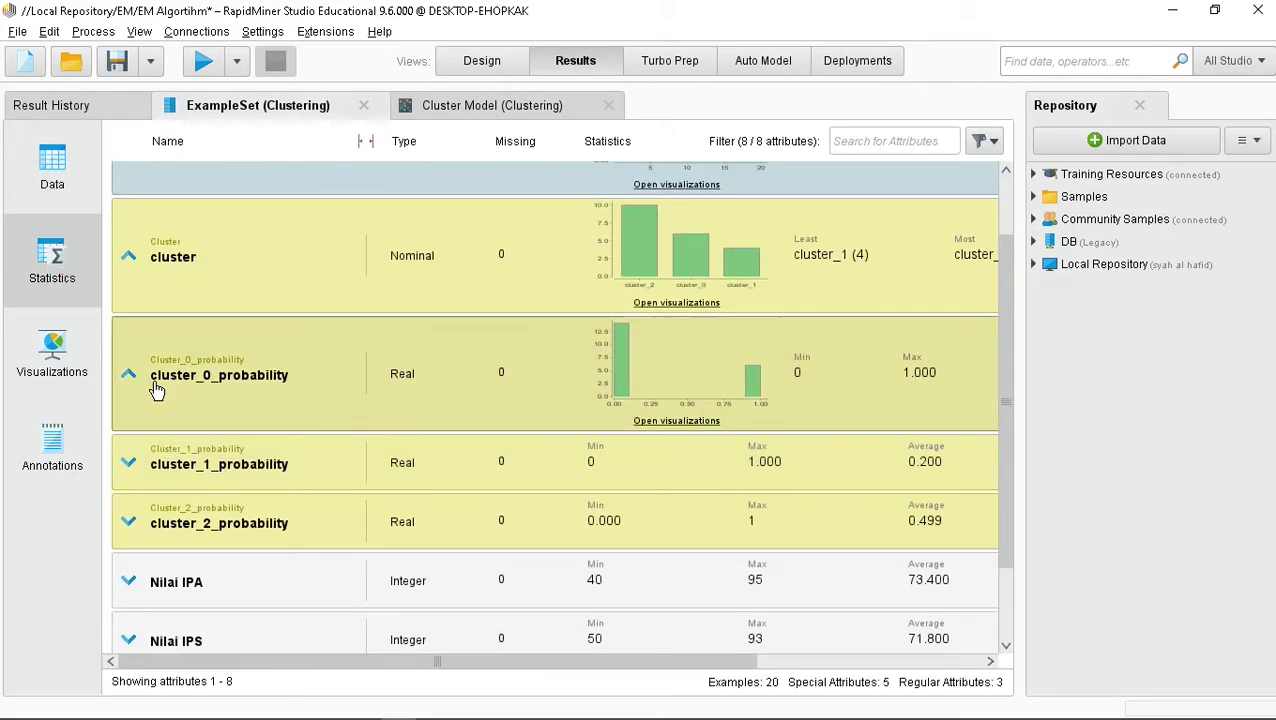
pyautogui.click(160, 295)
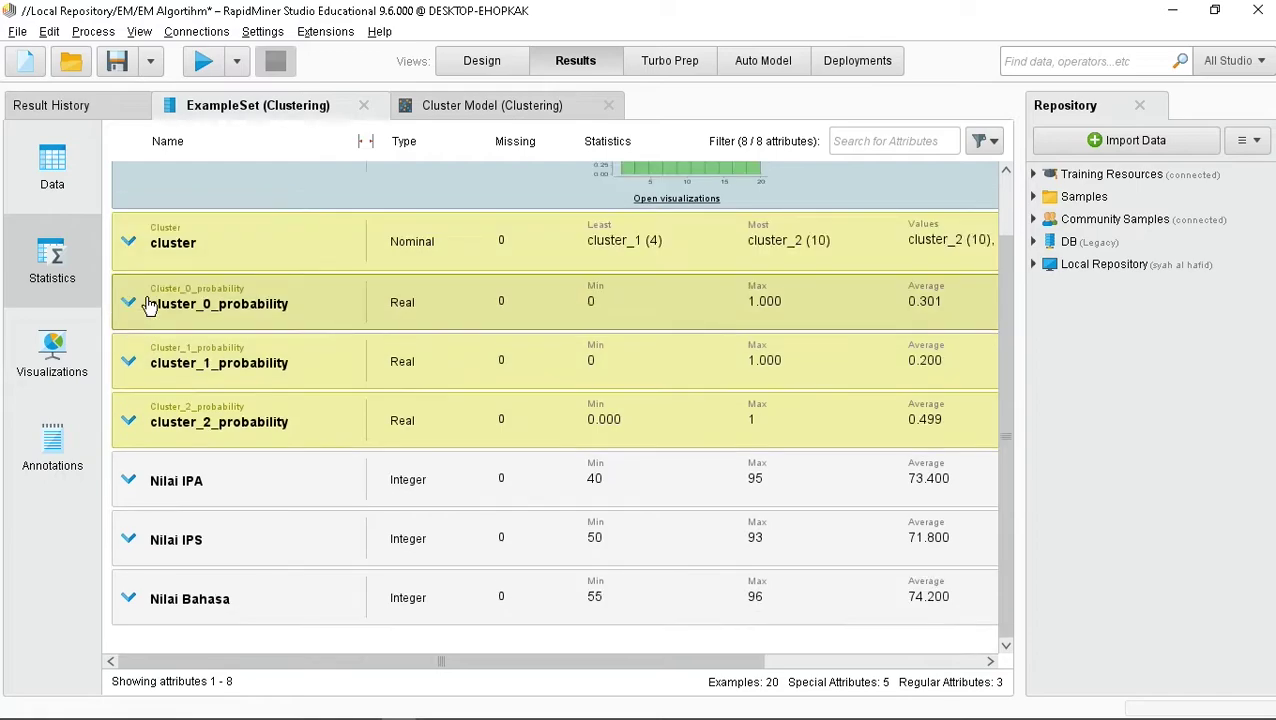
pyautogui.scroll(1, 162, 265)
pyautogui.click(162, 265)
pyautogui.click(164, 390)
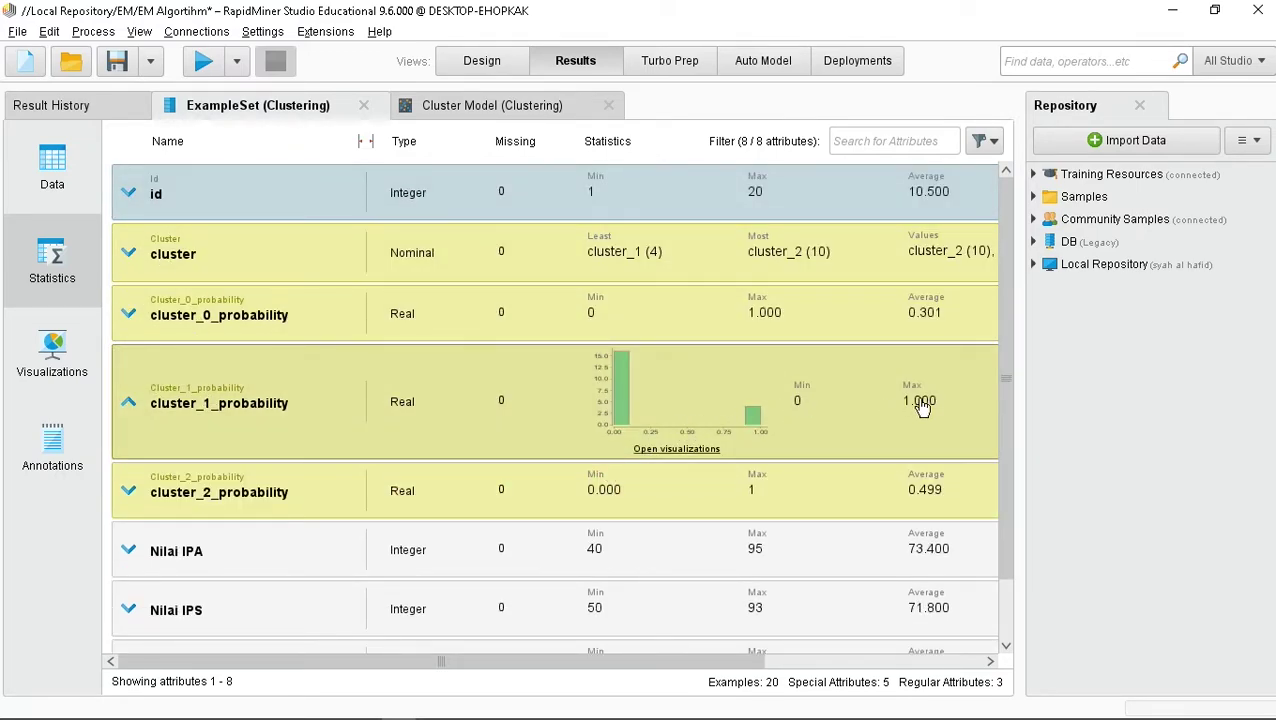
# Expand the cluster_2_probability statistics instead of cluster_1_probability and compare them with the cluster_2 probability values in the data table
pyautogui.click(286, 432)
pyautogui.click(194, 437)
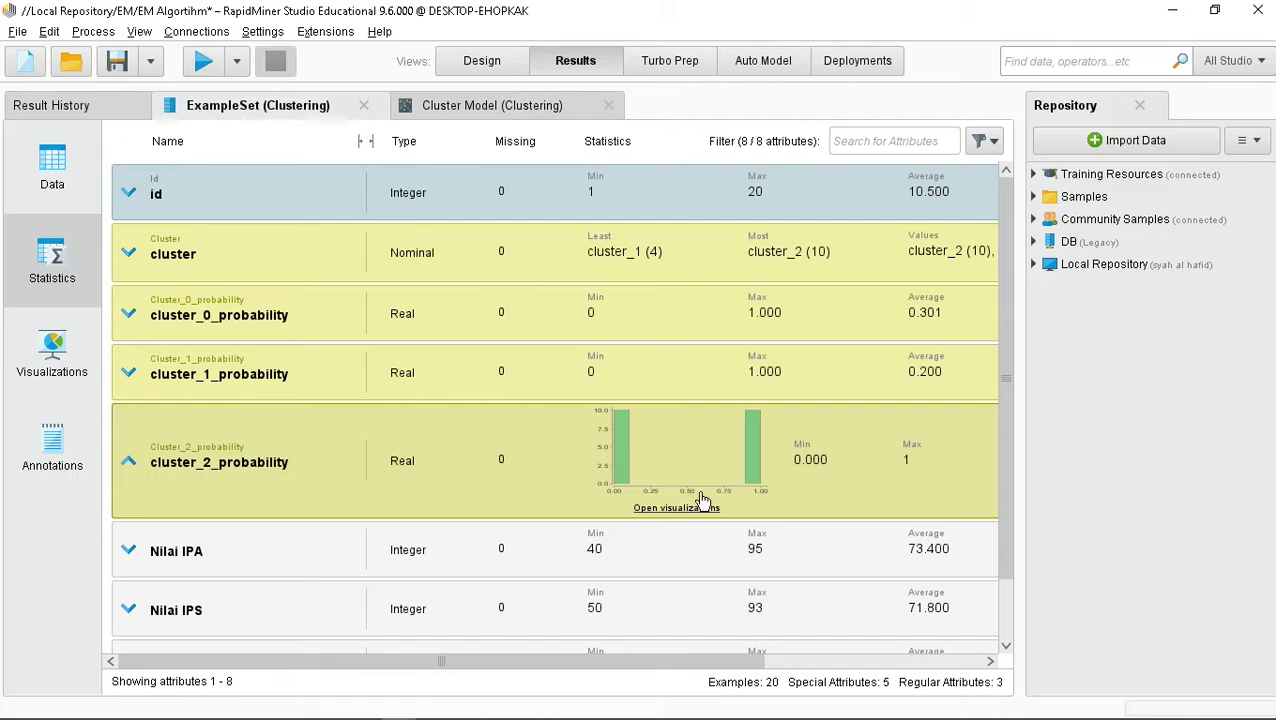
pyautogui.click(85, 192)
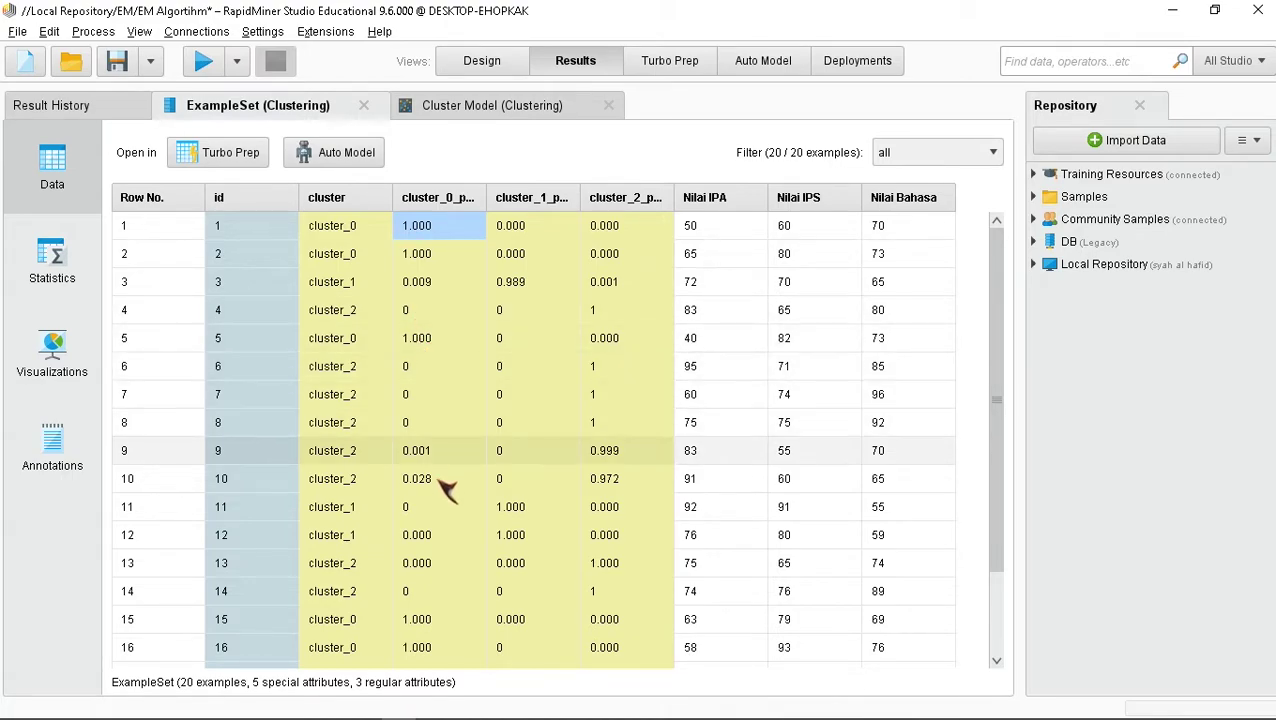
pyautogui.scroll(-2, 440, 490)
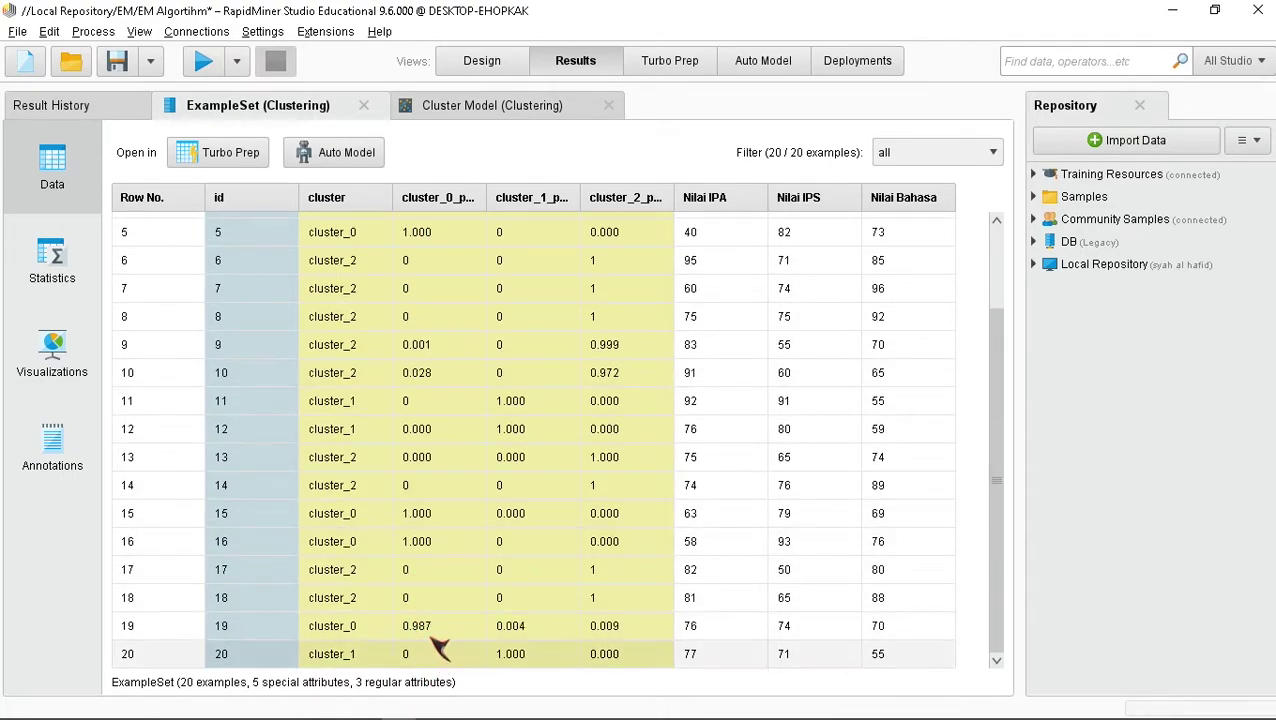
pyautogui.click(614, 266)
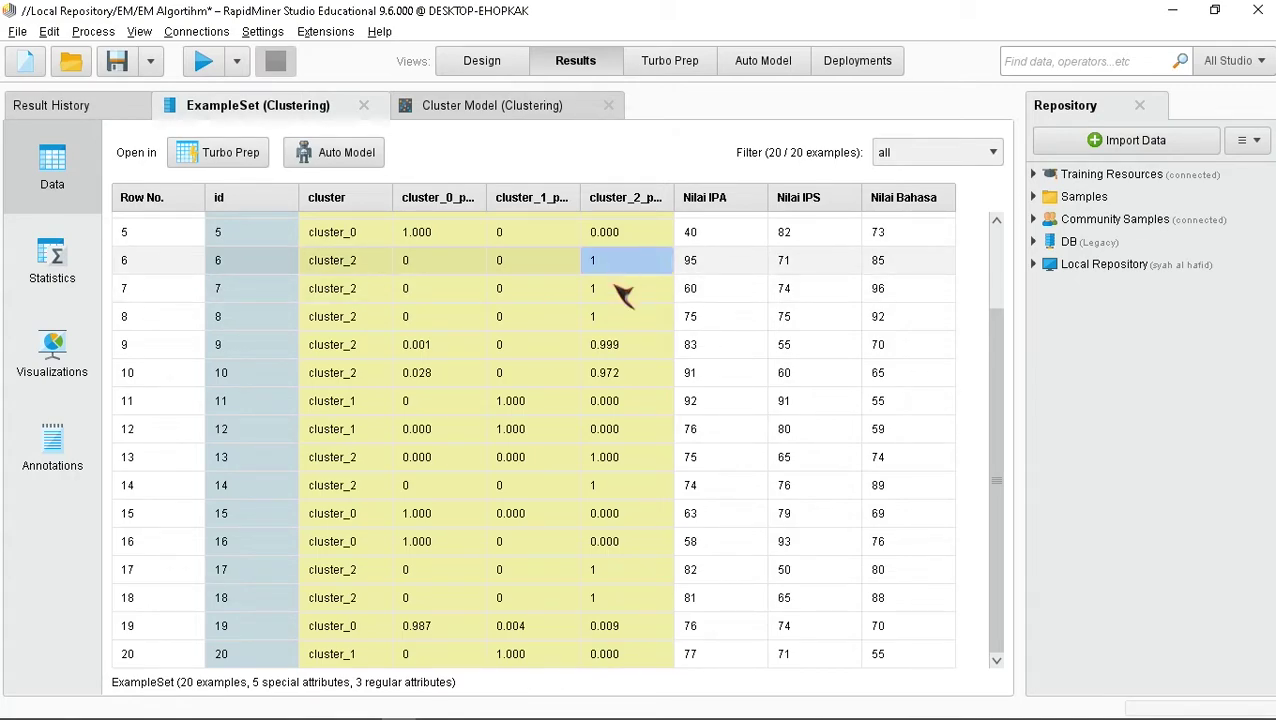
pyautogui.click(616, 282)
pyautogui.click(613, 271)
pyautogui.click(614, 234)
pyautogui.click(613, 268)
# Expand the Nilai IPA statistics and locate its minimum and maximum scores in the data table
pyautogui.click(52, 280)
pyautogui.scroll(-1, 342, 480)
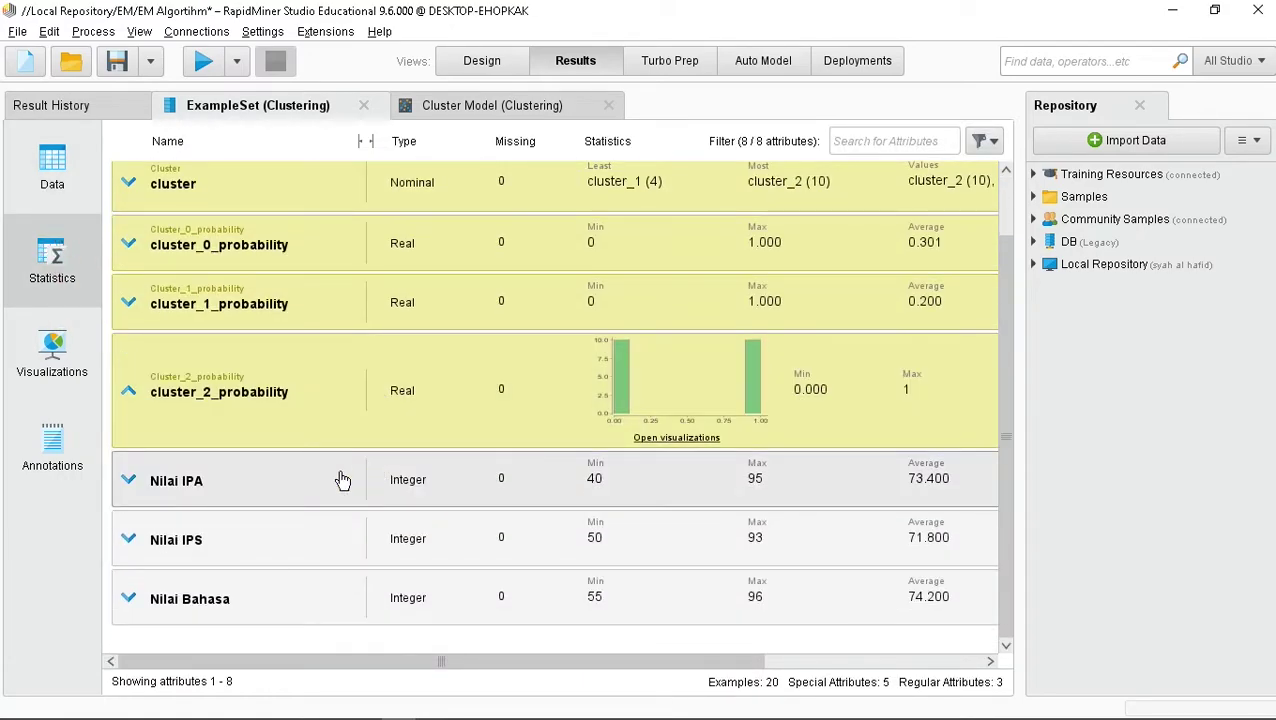
pyautogui.click(208, 485)
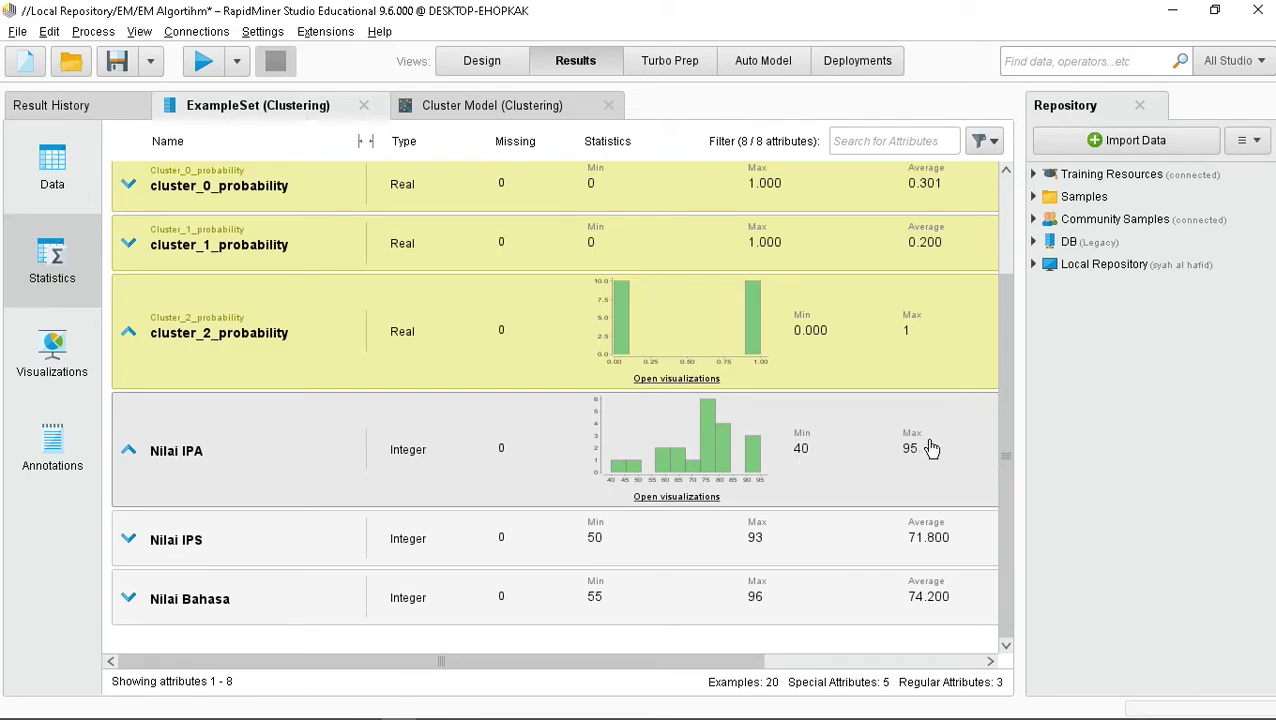
pyautogui.click(52, 170)
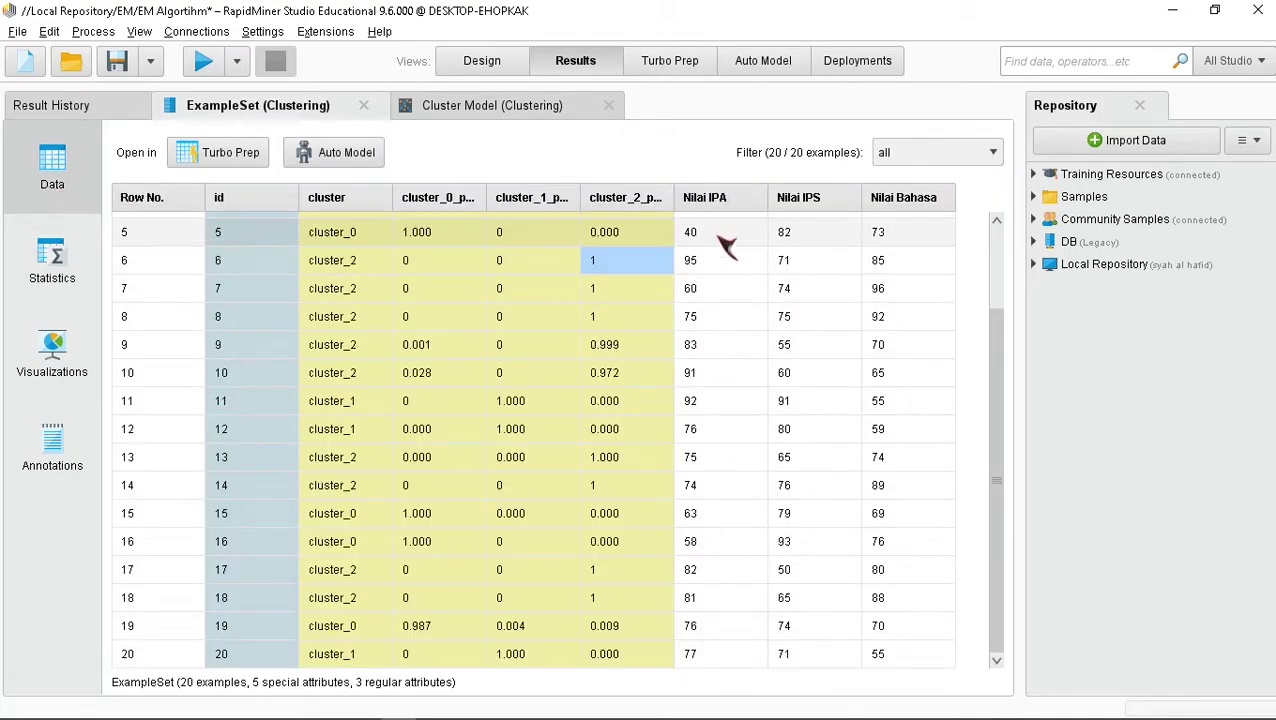
pyautogui.click(718, 240)
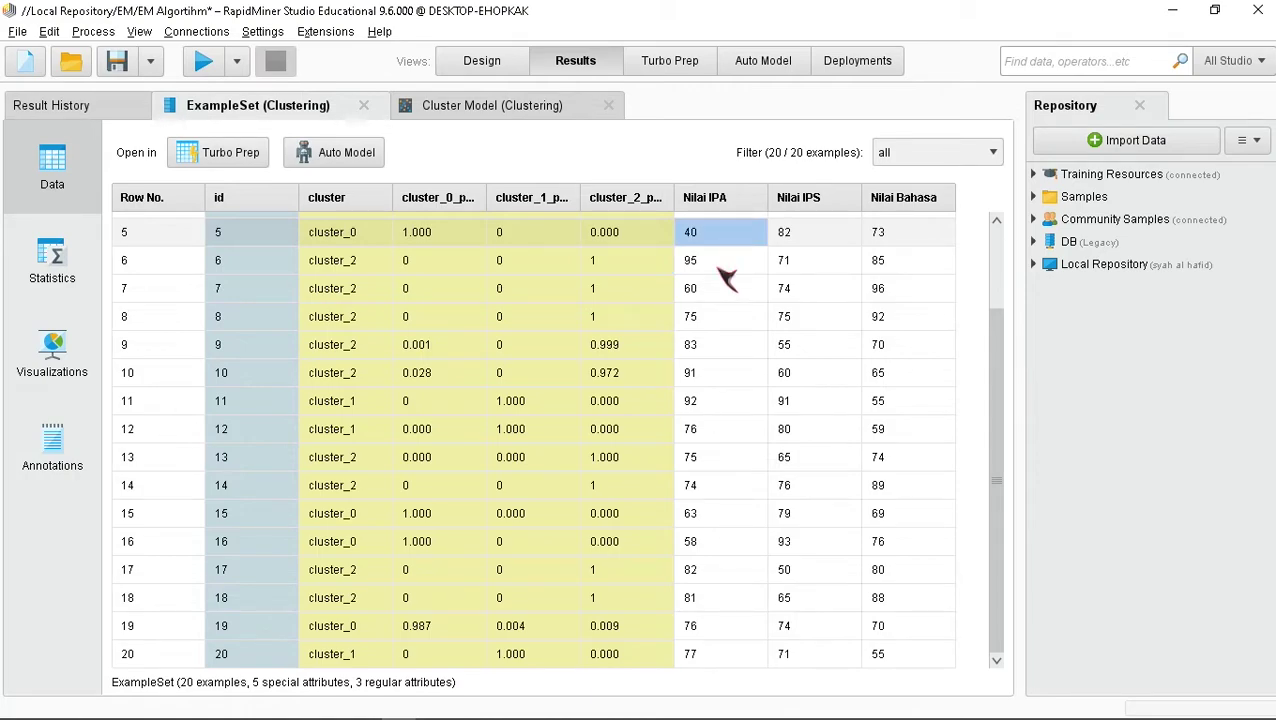
pyautogui.click(722, 266)
# Expand the Nilai IPS statistics and locate its minimum and maximum scores in the data table
pyautogui.click(48, 265)
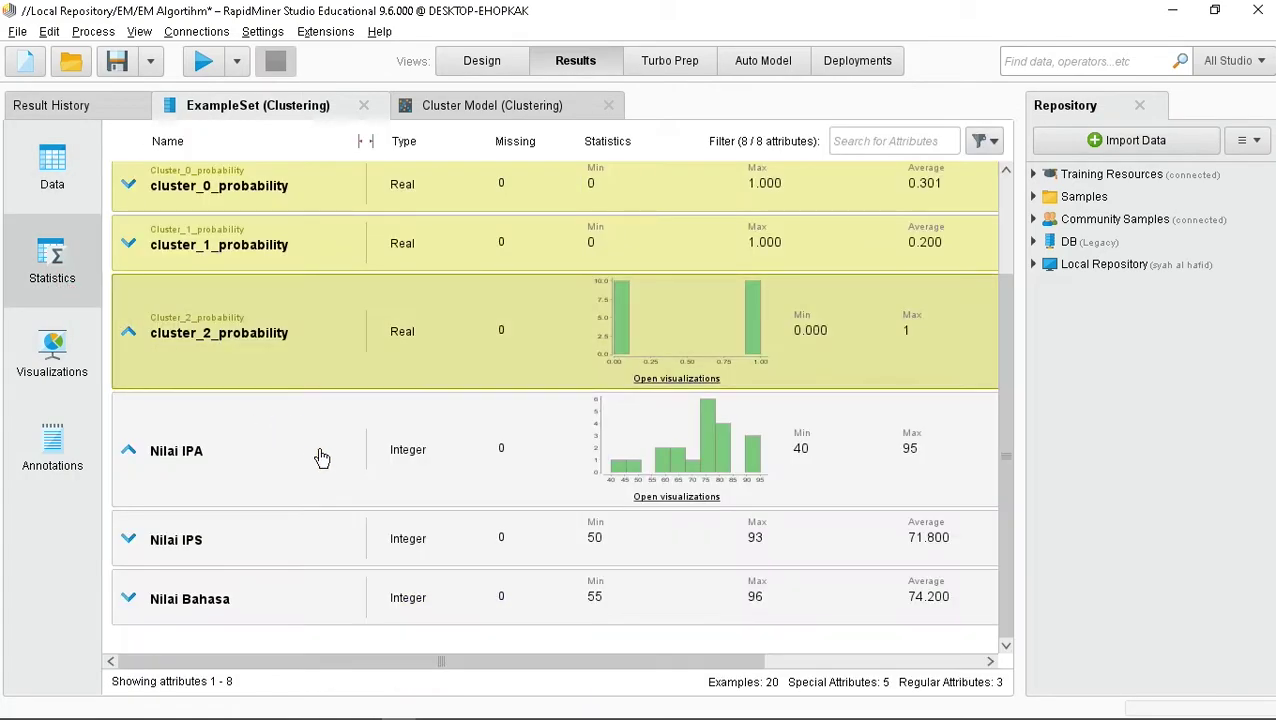
pyautogui.click(237, 540)
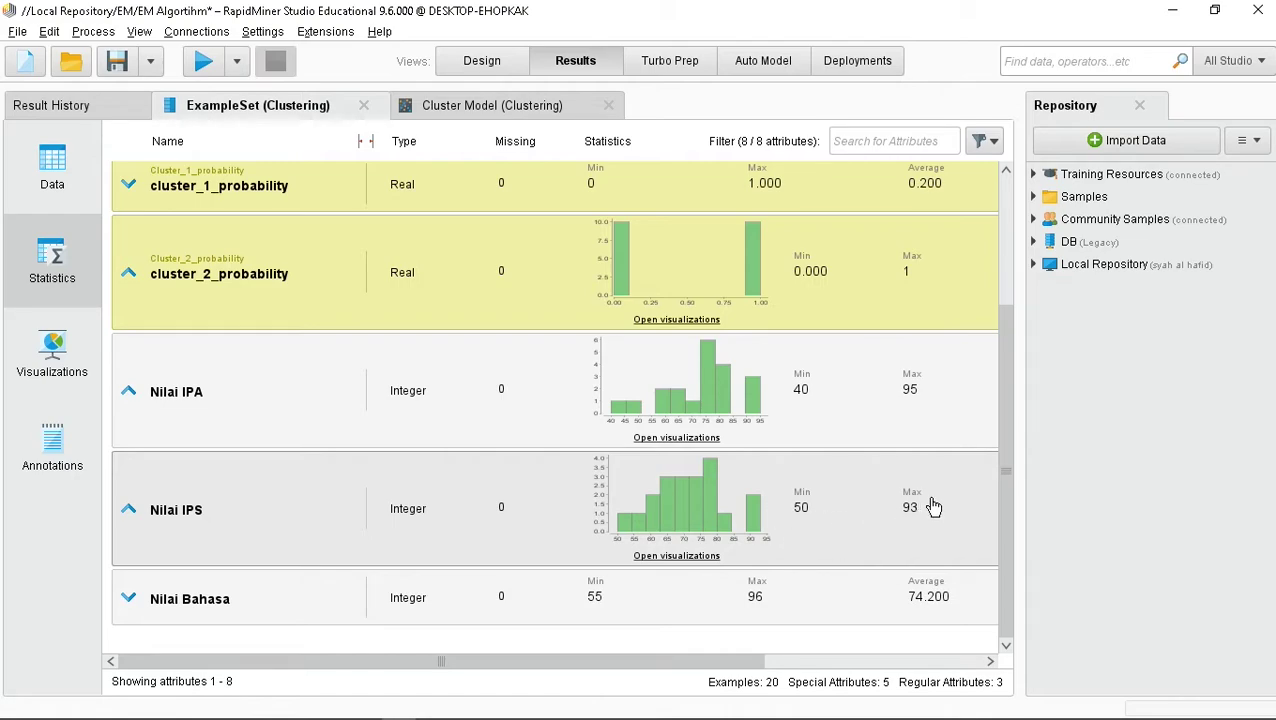
pyautogui.click(74, 187)
pyautogui.click(50, 260)
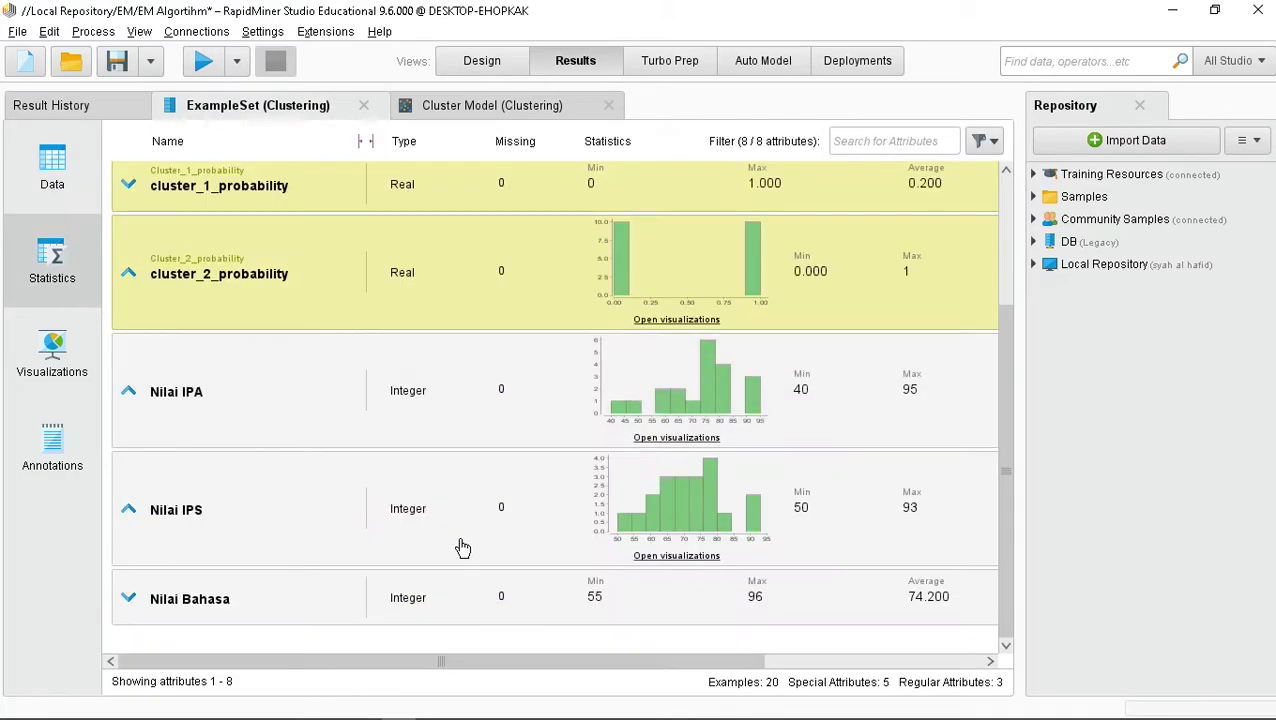
pyautogui.click(42, 150)
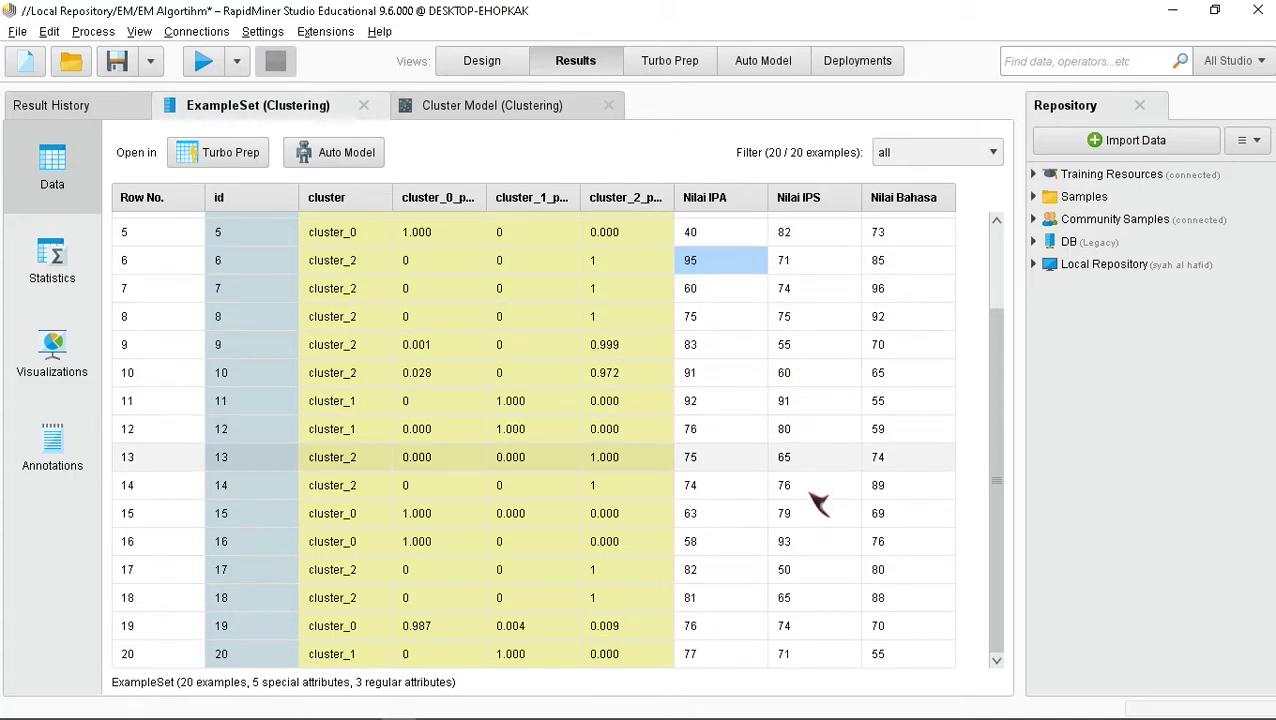
pyautogui.click(814, 576)
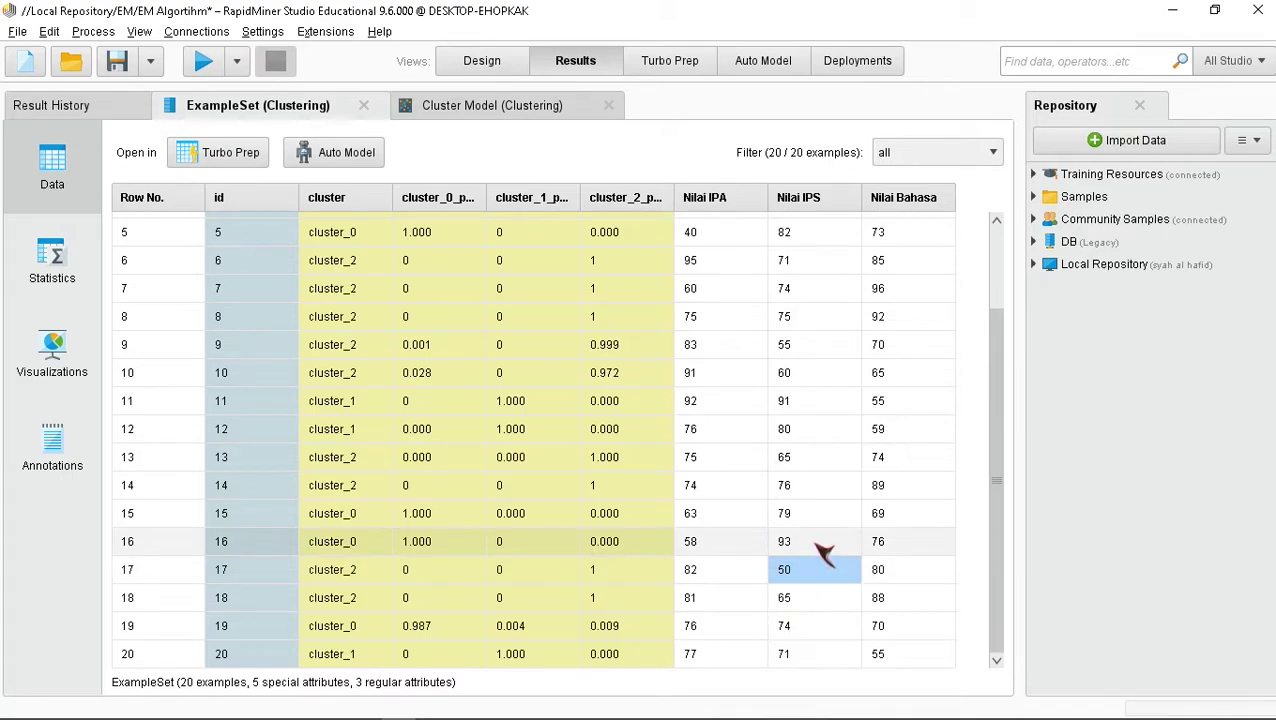
pyautogui.click(816, 546)
# Expand the Nilai Bahasa statistics and locate its minimum and maximum scores in the data table
pyautogui.click(86, 278)
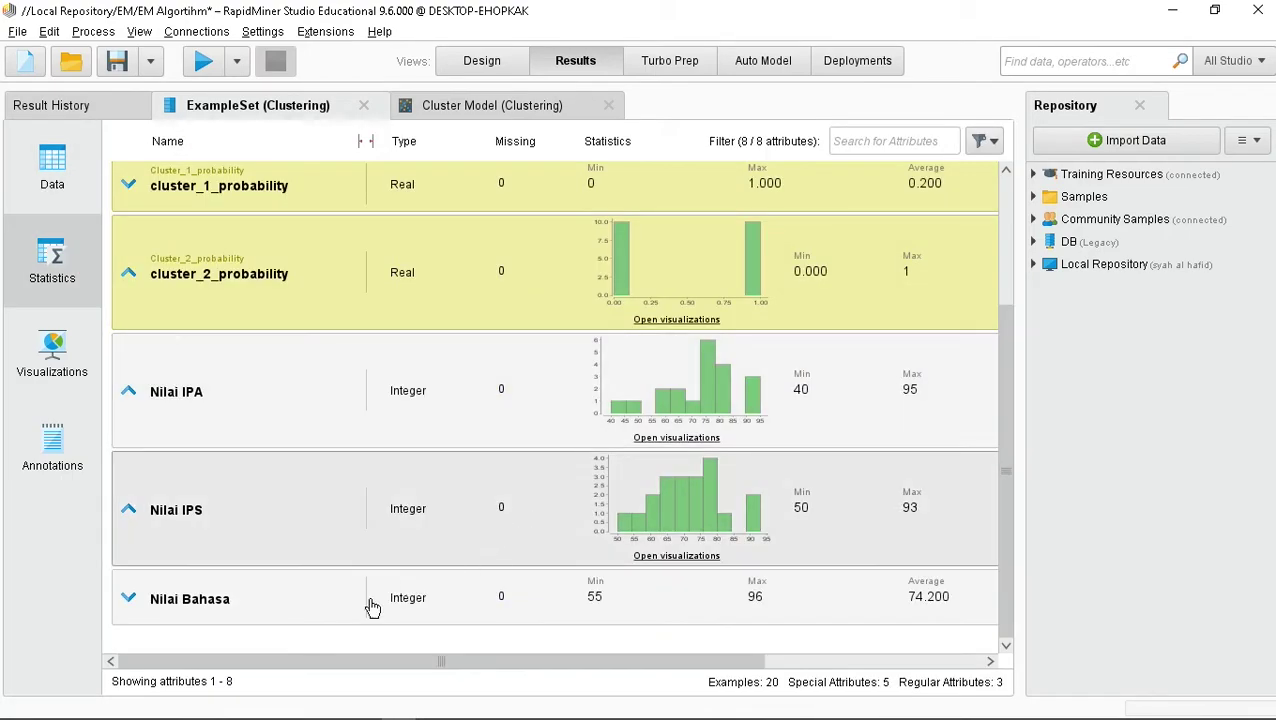
pyautogui.scroll(-2, 510, 556)
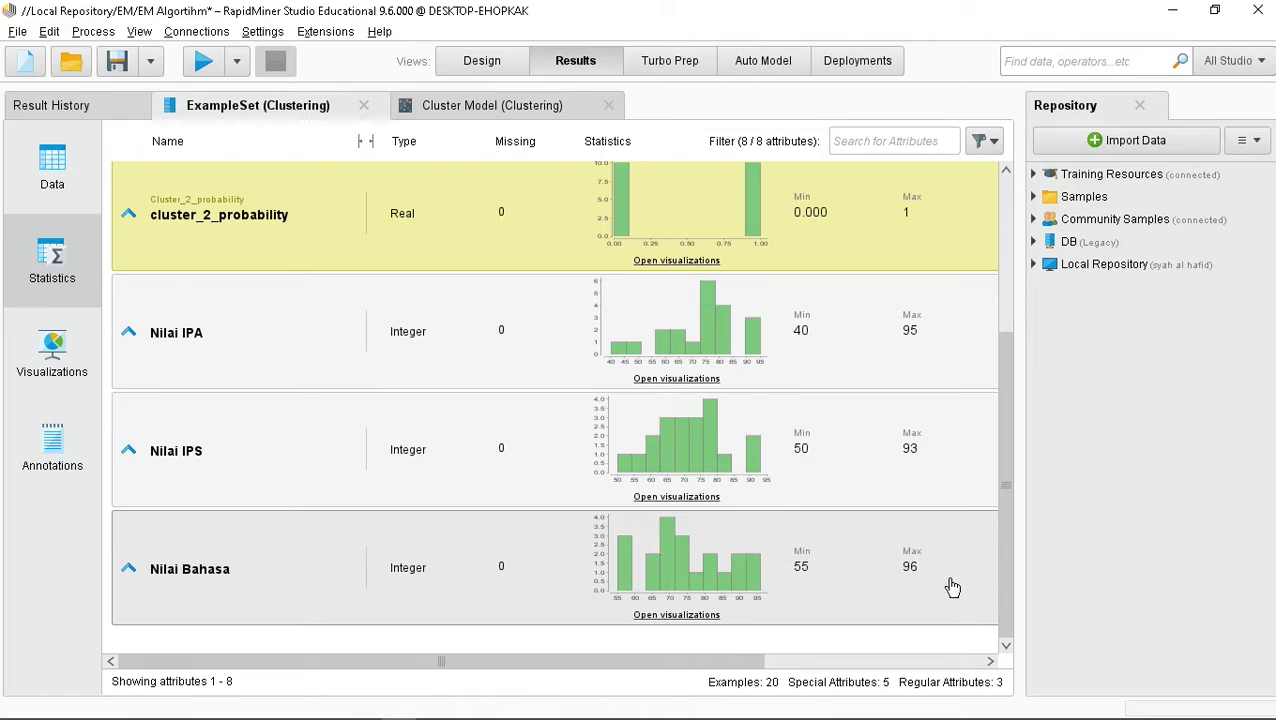
pyautogui.click(52, 172)
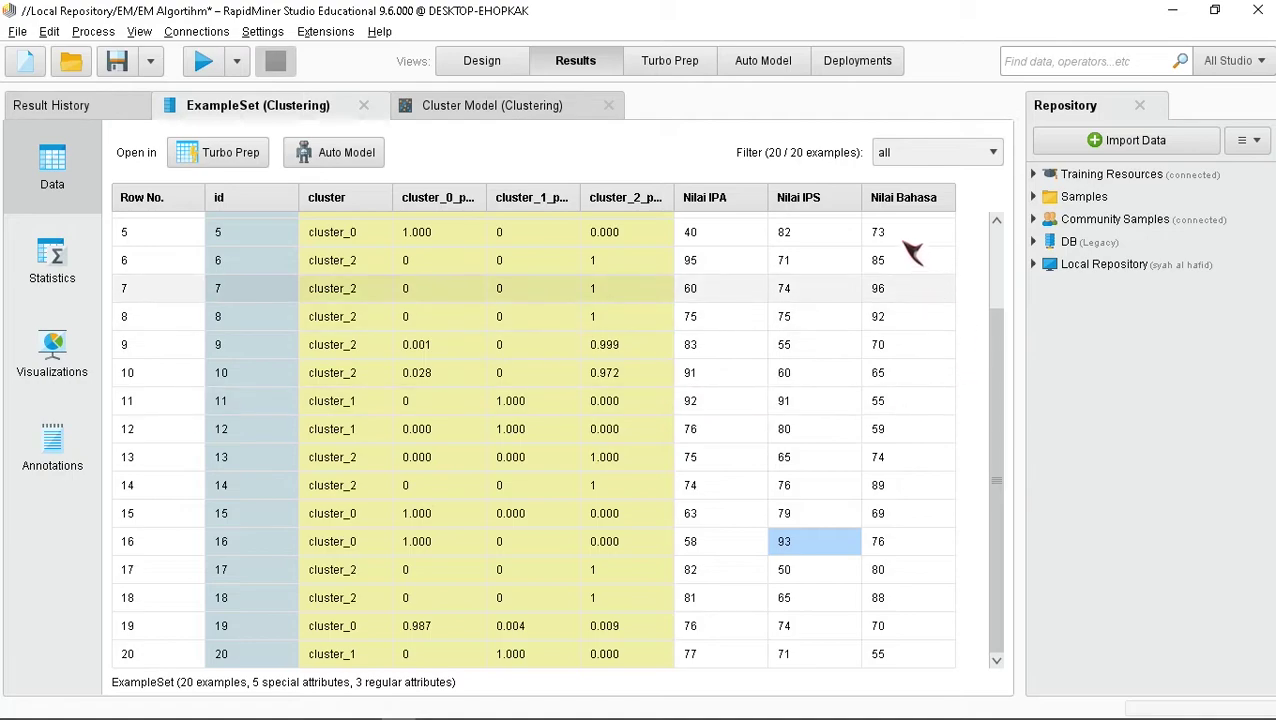
pyautogui.click(907, 403)
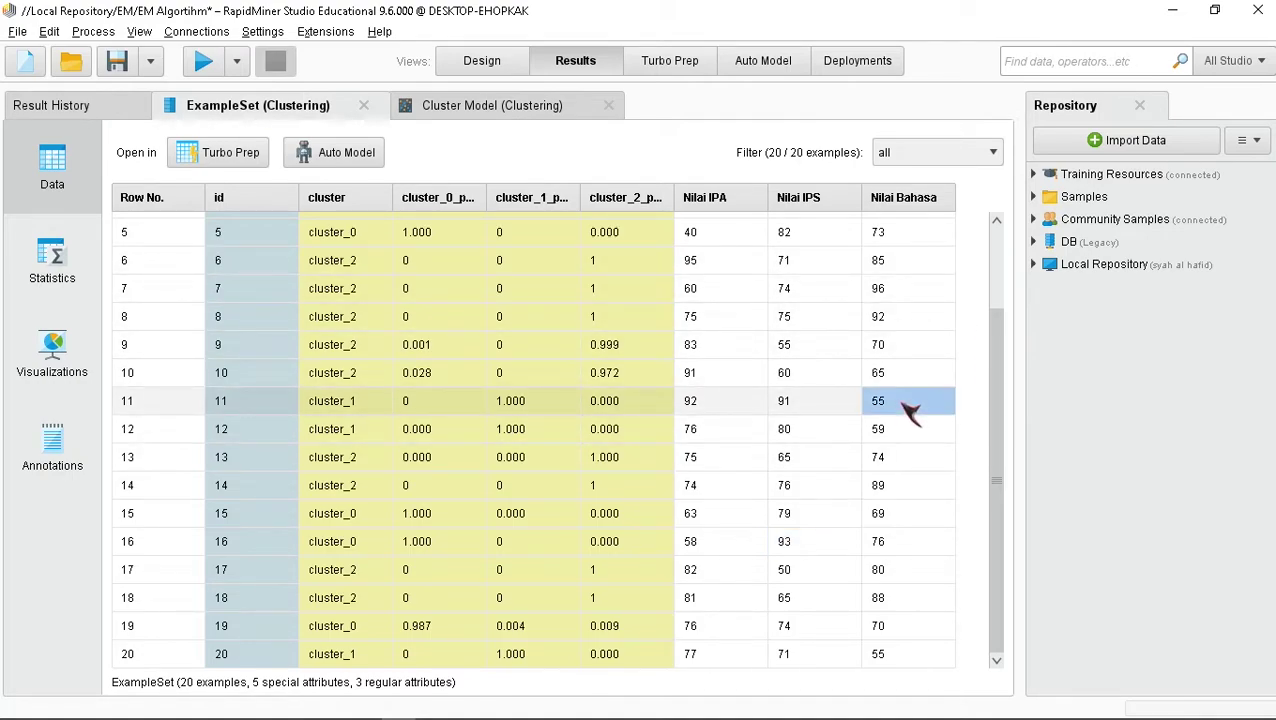
pyautogui.click(908, 290)
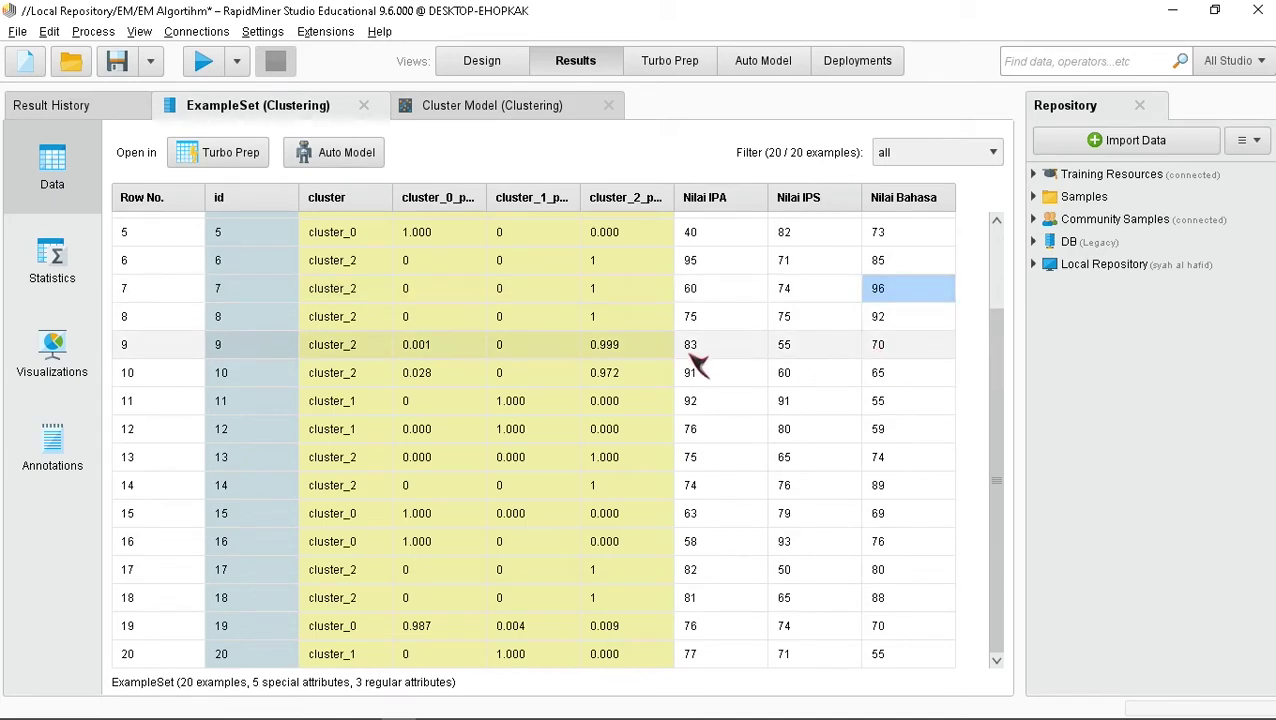
# Review the statistics of all attributes once more, from id through Nilai Bahasa
pyautogui.click(52, 262)
pyautogui.scroll(5, 484, 285)
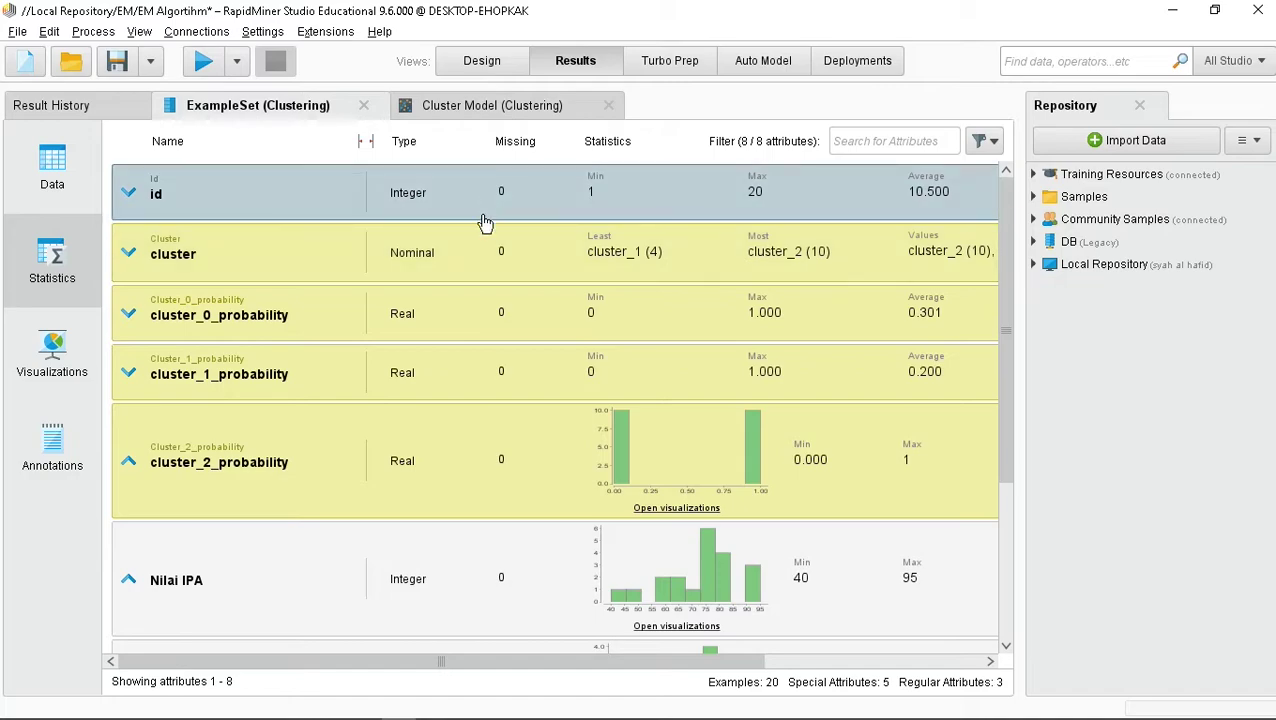
pyautogui.scroll(-3, 450, 320)
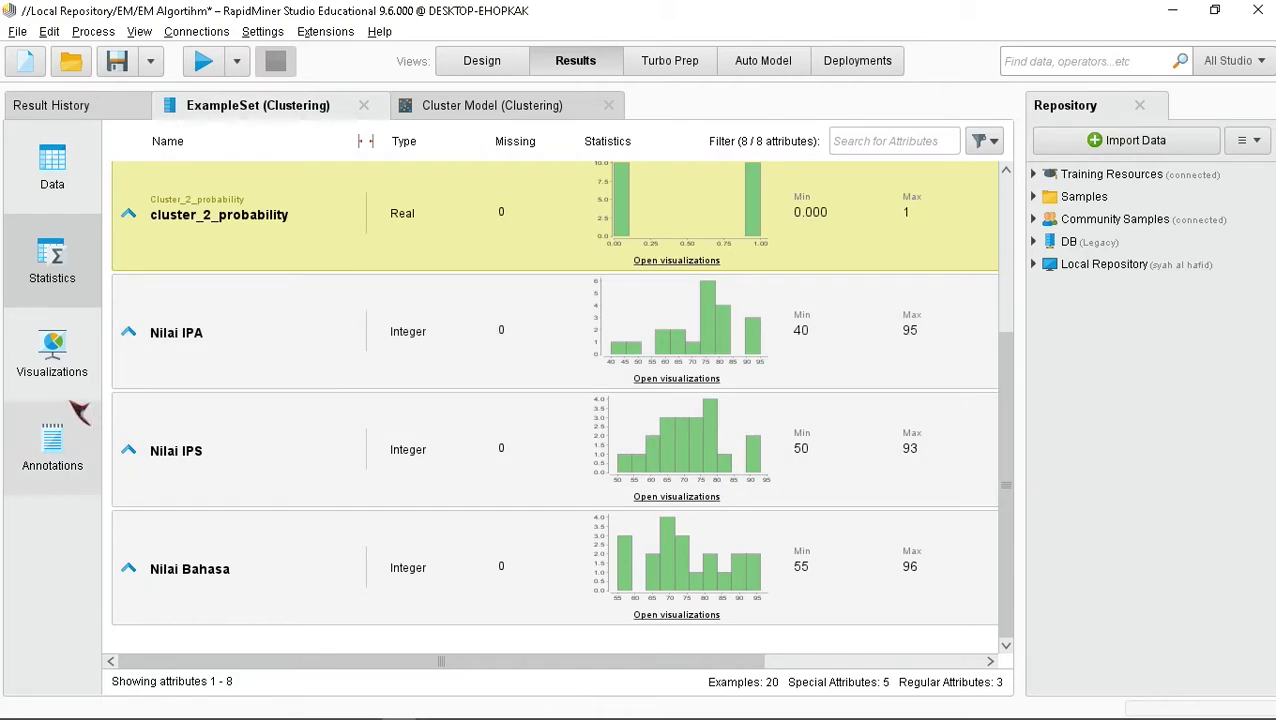
# Show the ExampleSet visualization, browse the available chart and map plot types, and keep Scatter as the plot type
pyautogui.click(56, 368)
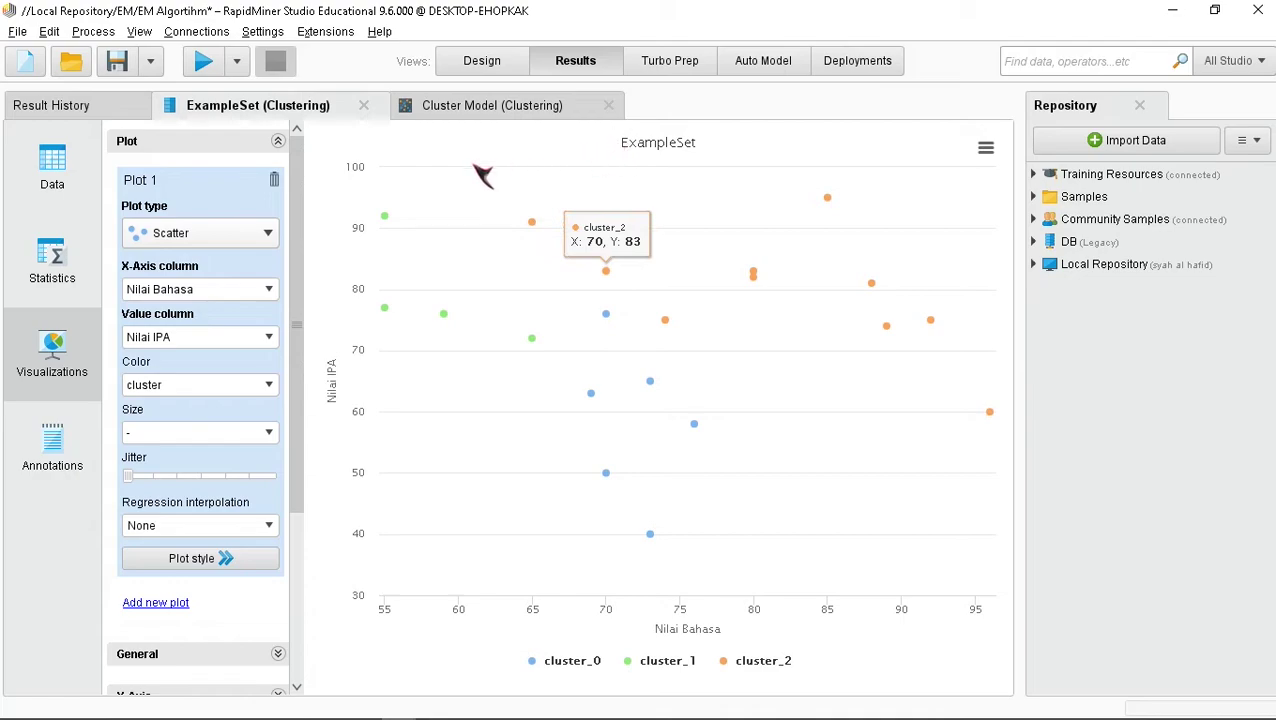
pyautogui.moveTo(300, 303); pyautogui.dragTo(285, 276)
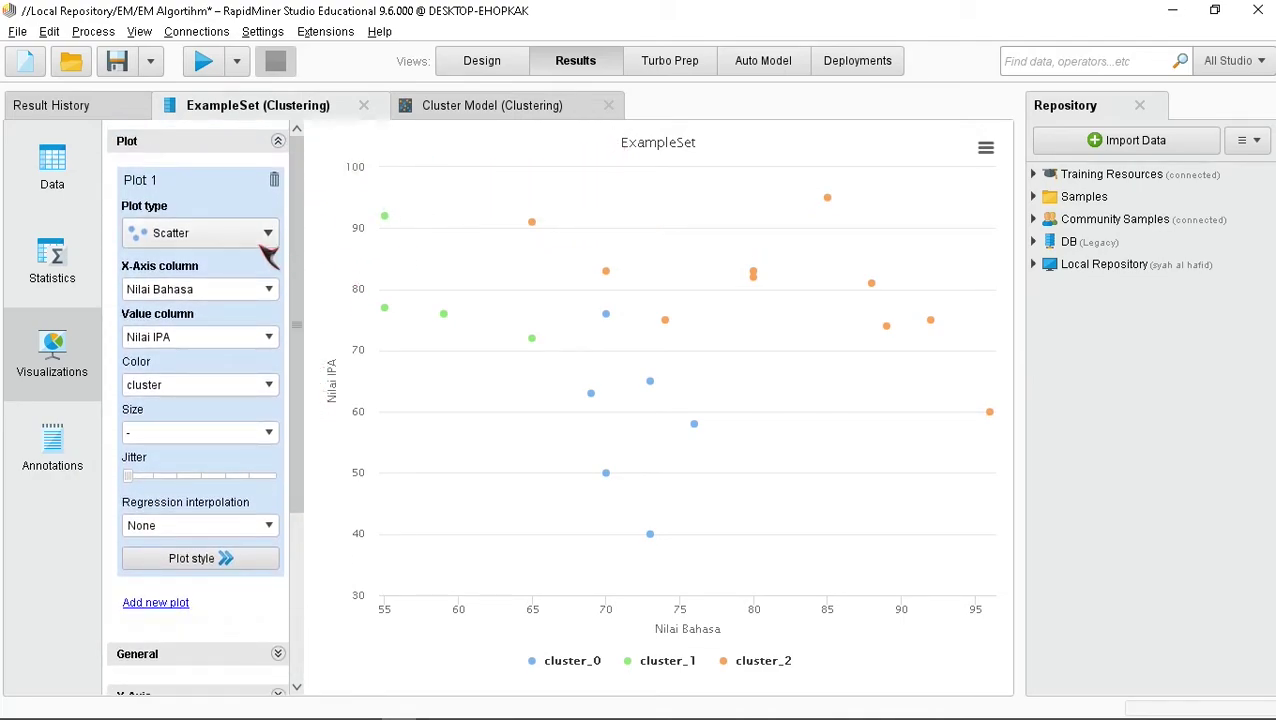
pyautogui.click(270, 250)
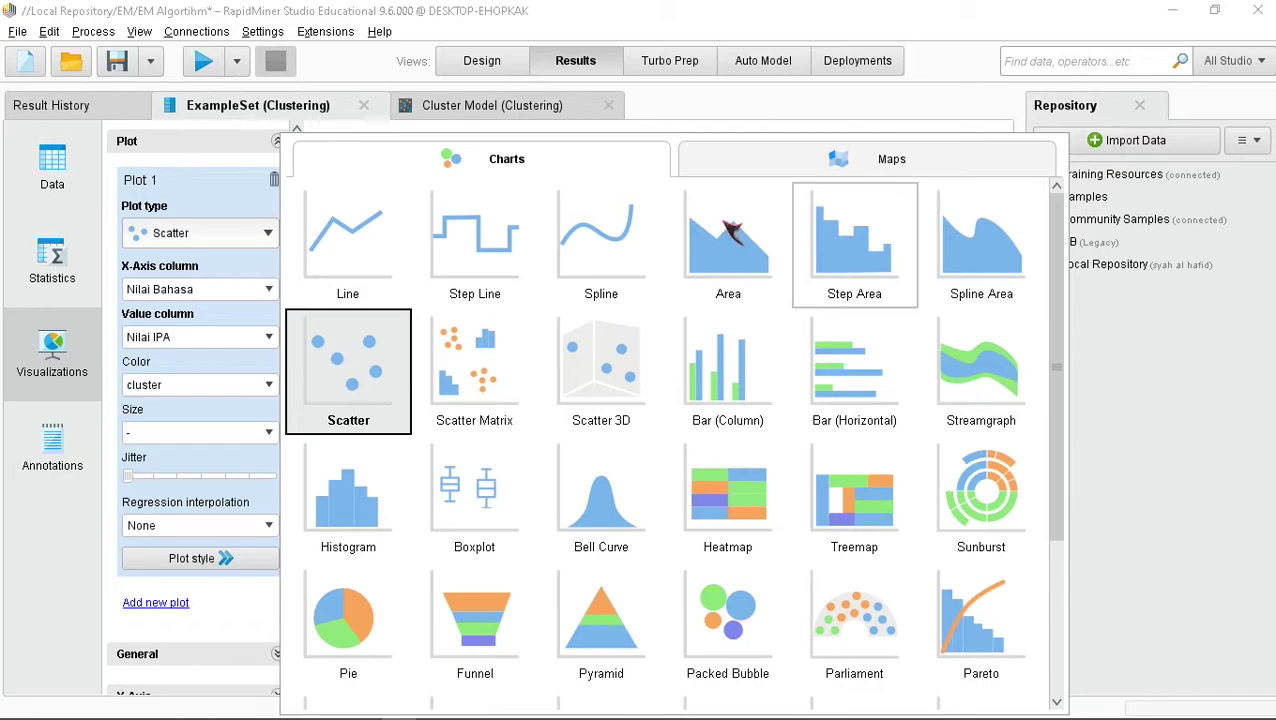
pyautogui.moveTo(1055, 333); pyautogui.dragTo(1063, 285)
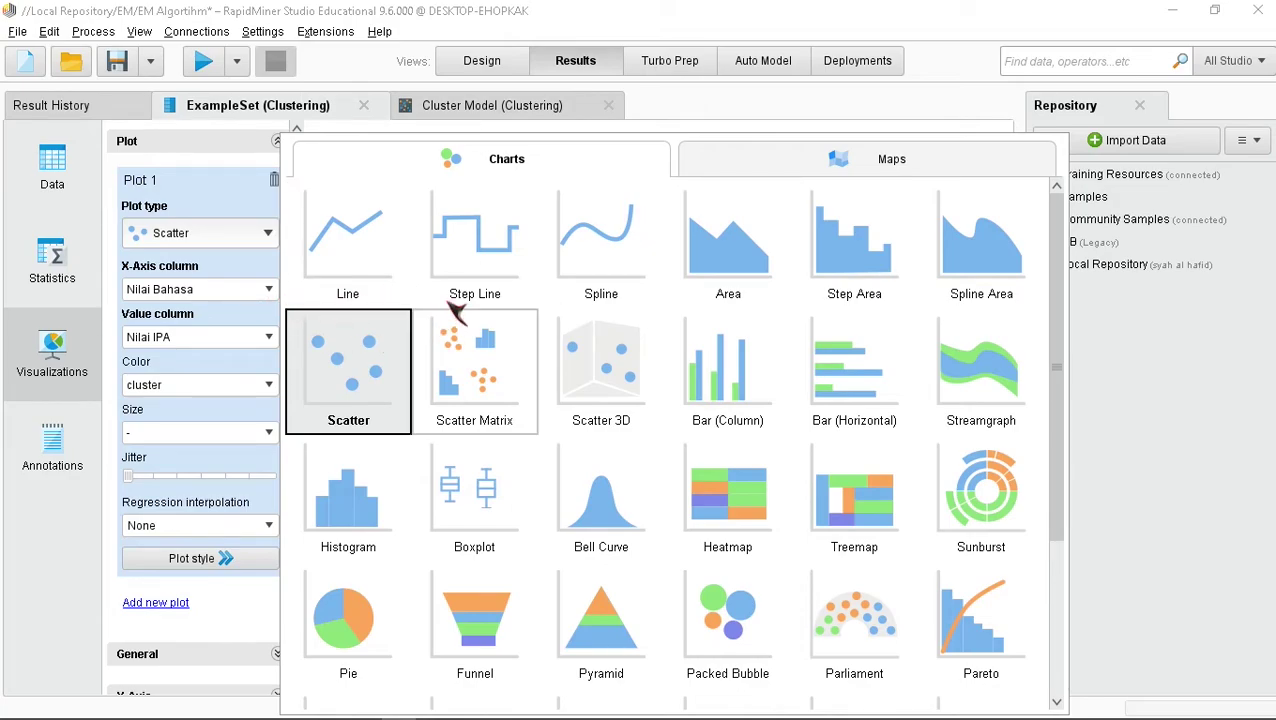
pyautogui.click(898, 170)
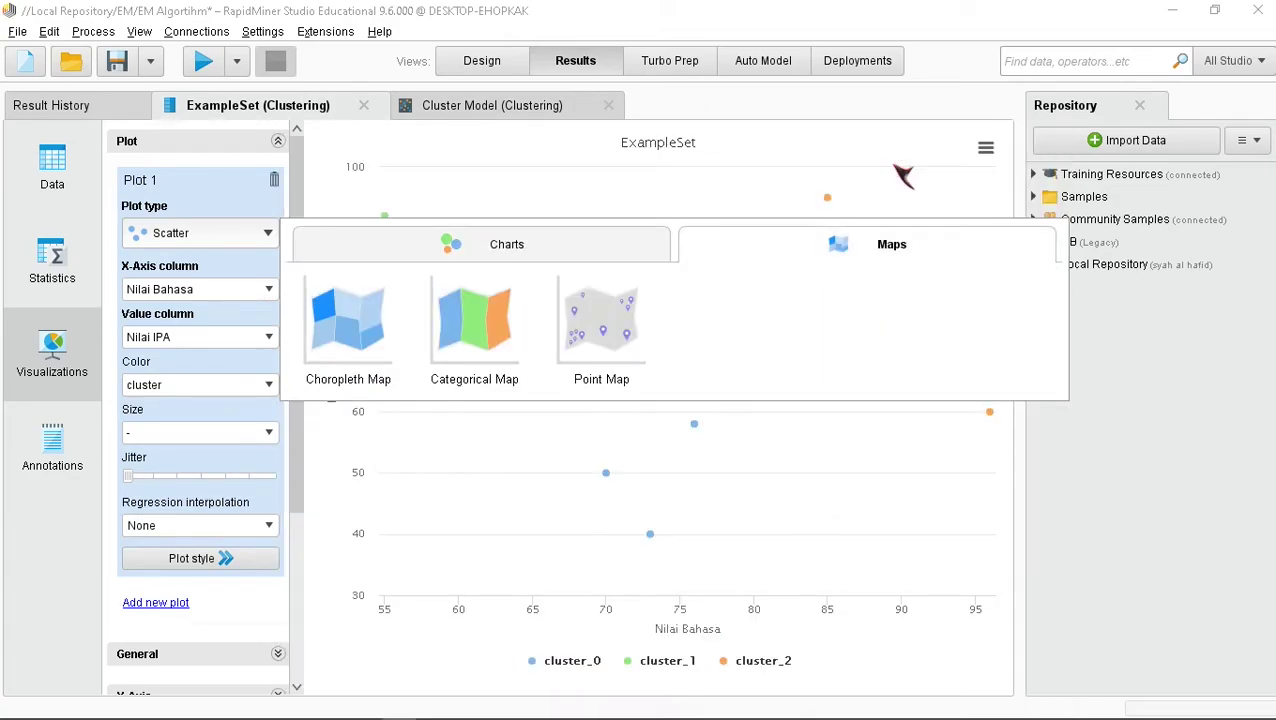
pyautogui.click(514, 250)
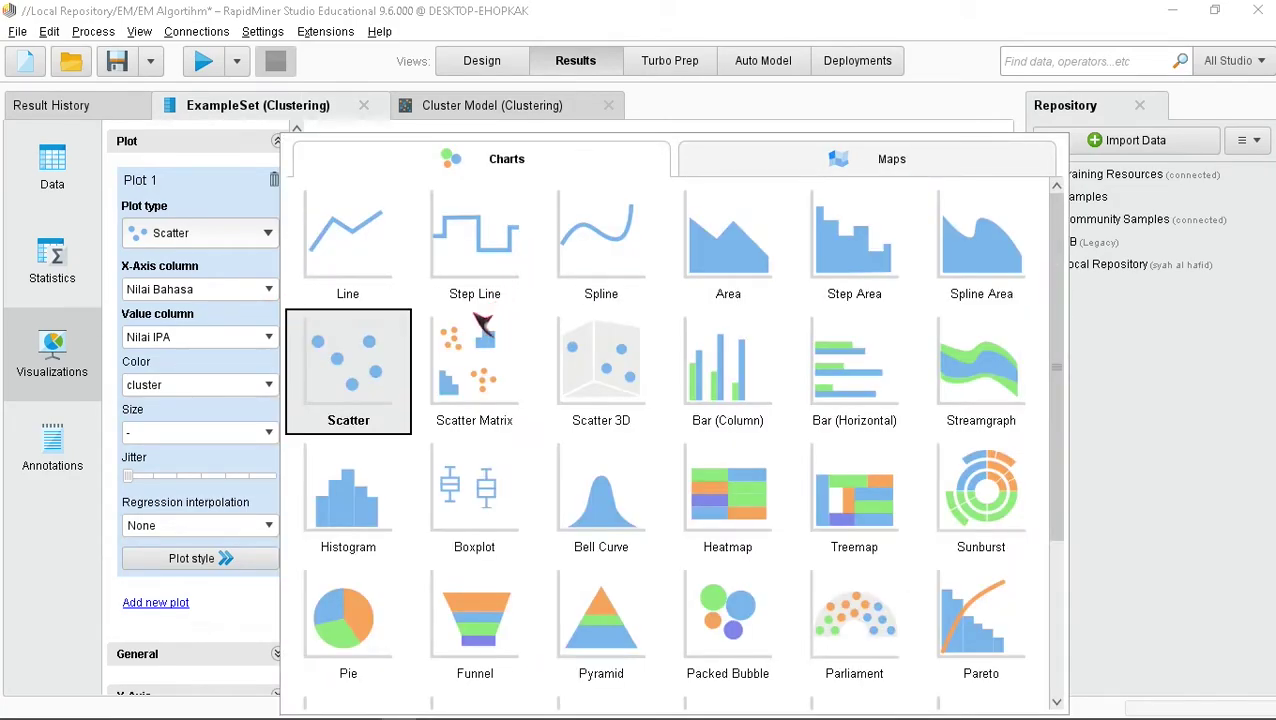
pyautogui.click(362, 385)
# Inspect individual points of the different clusters in the scatter plot of Nilai IPA against Nilai Bahasa
pyautogui.click(243, 291)
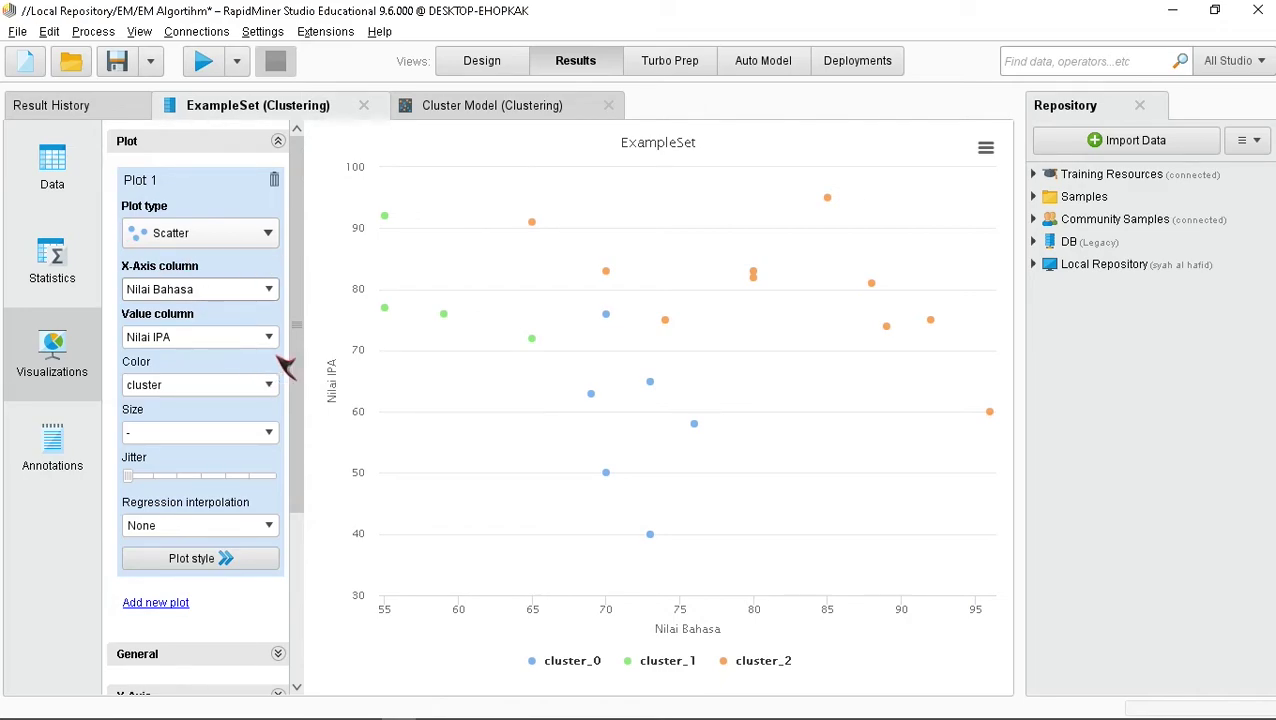
pyautogui.moveTo(405, 218)
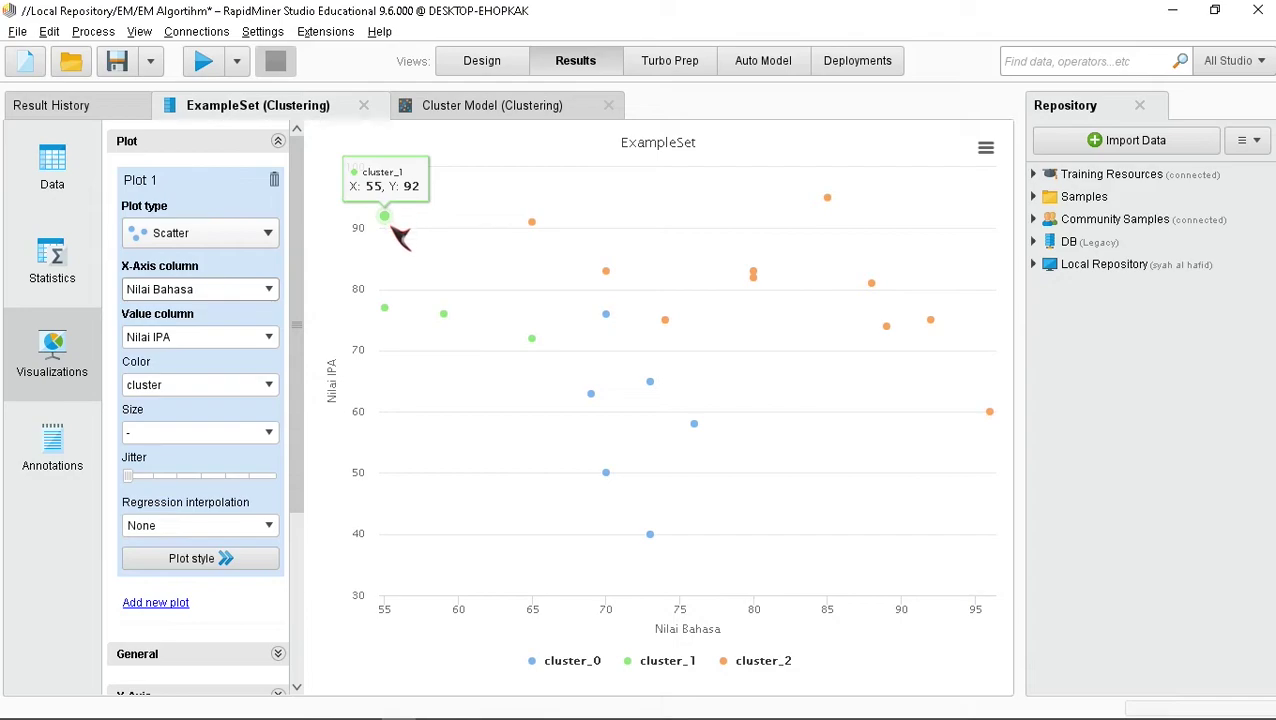
pyautogui.moveTo(532, 230)
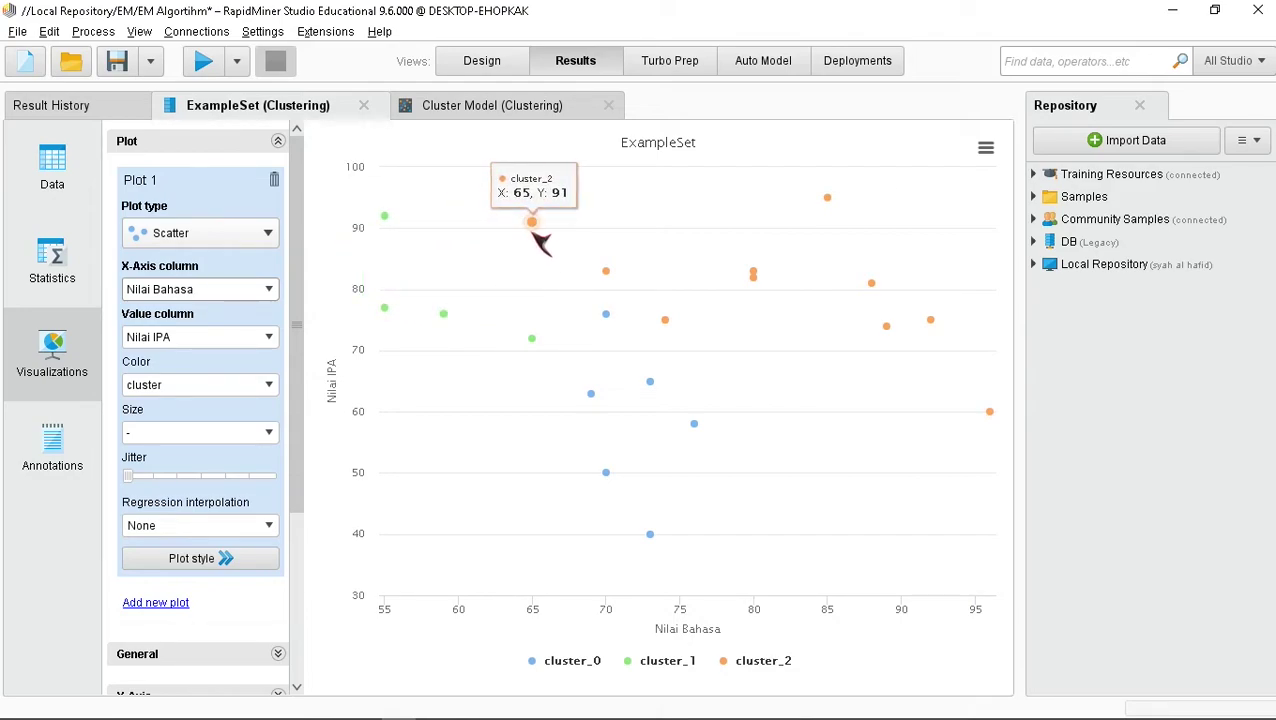
pyautogui.moveTo(628, 283)
pyautogui.moveTo(615, 319)
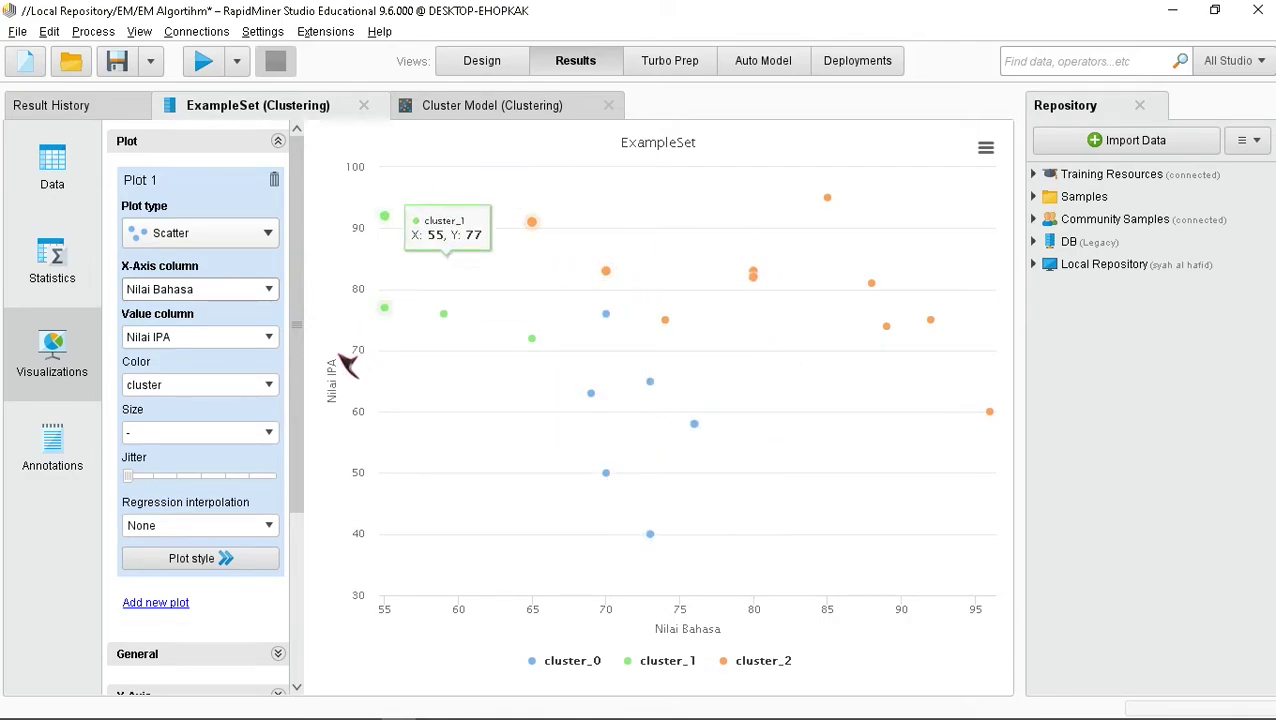
# Set the scatter plot's X-axis column to cluster and inspect the Nilai IPA points of each cluster
pyautogui.click(268, 290)
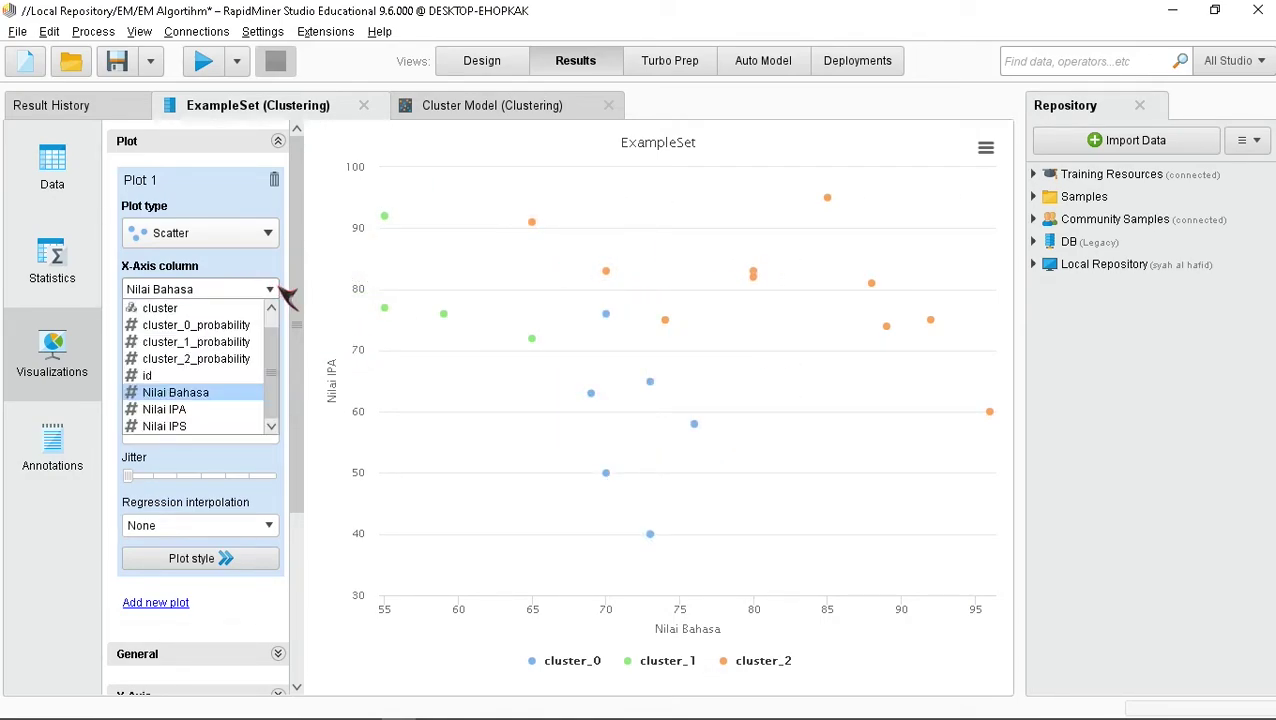
pyautogui.click(231, 315)
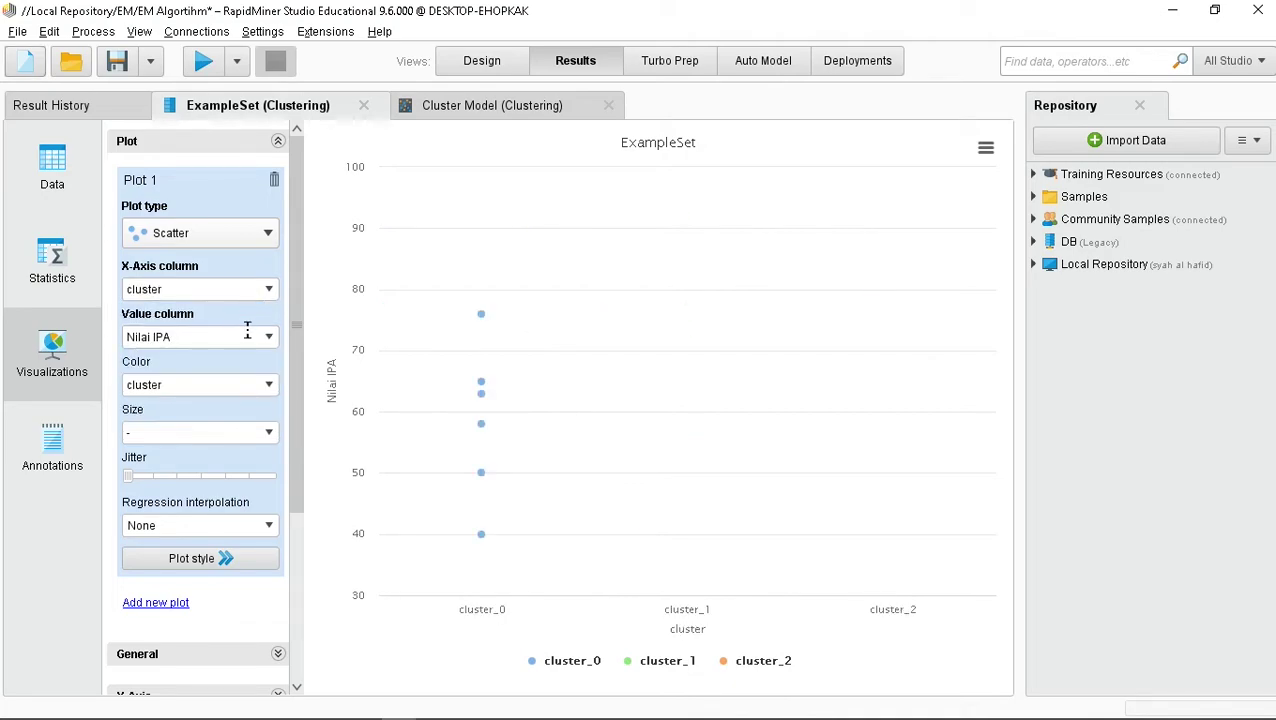
pyautogui.moveTo(484, 315)
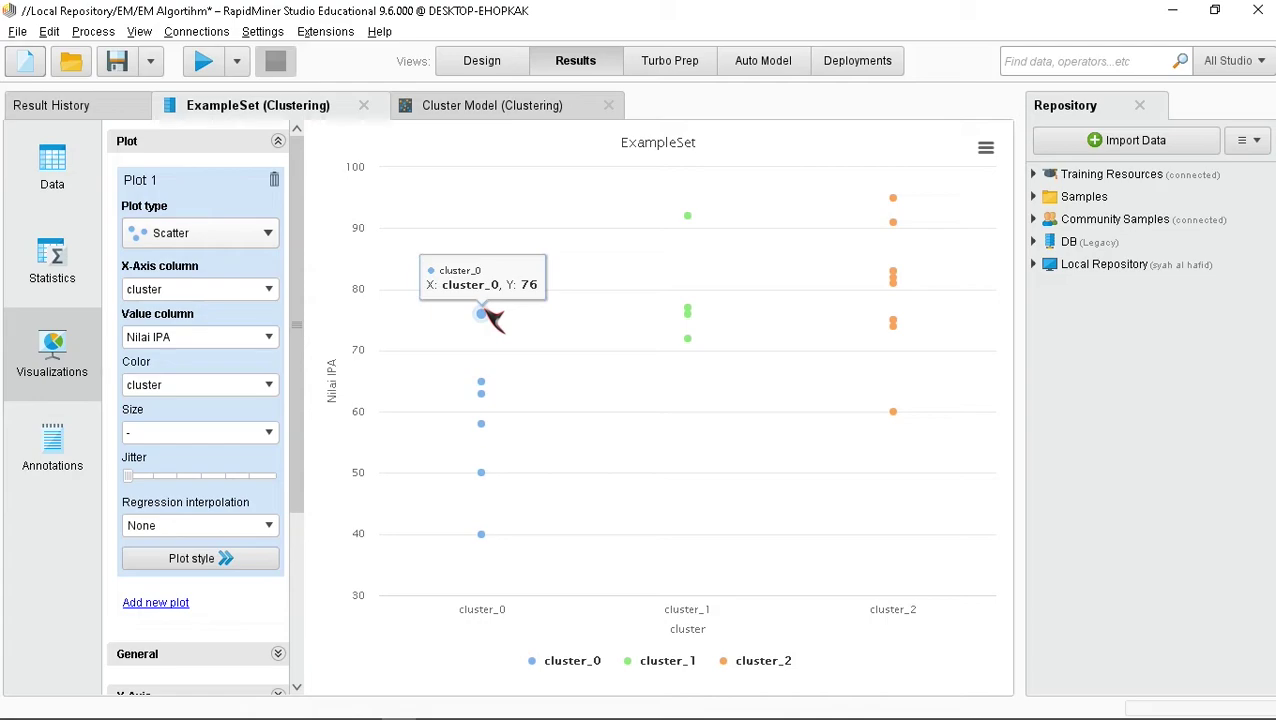
pyautogui.moveTo(689, 337)
pyautogui.moveTo(518, 497)
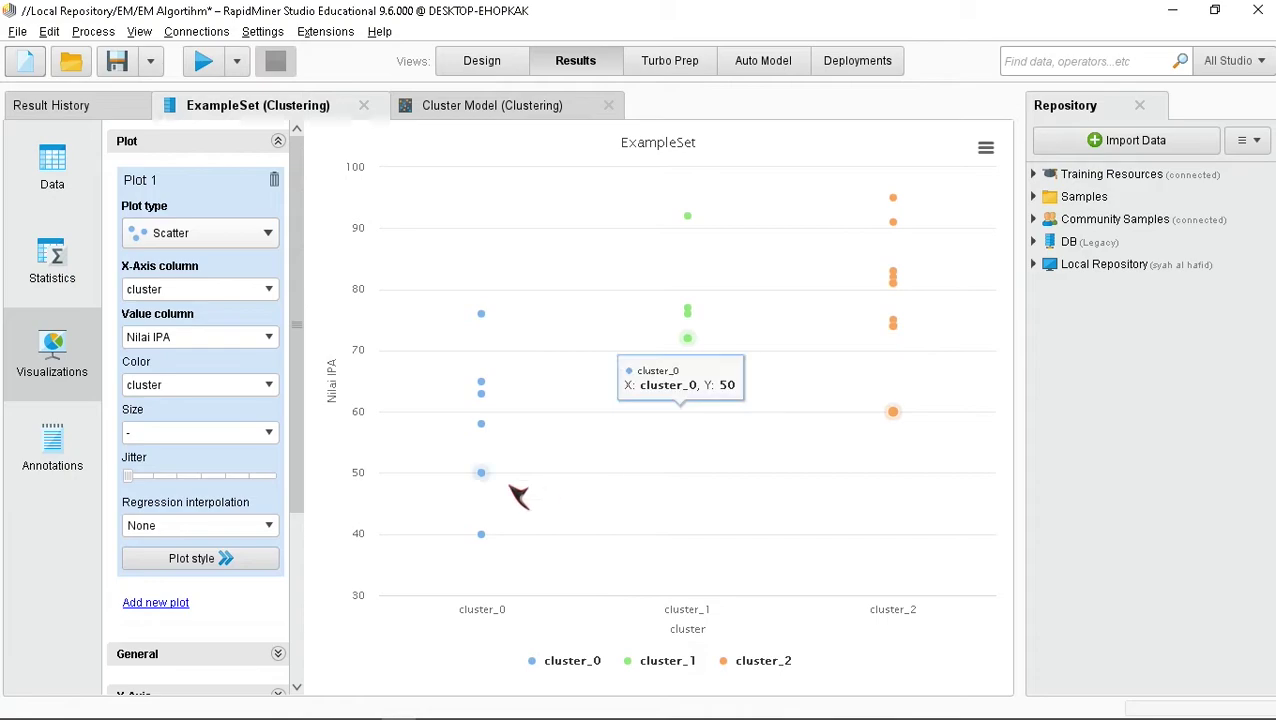
# Plot Nilai IPA against cluster_0_probability, inspect the points, and check the color and size column options while keeping cluster as the color
pyautogui.click(269, 289)
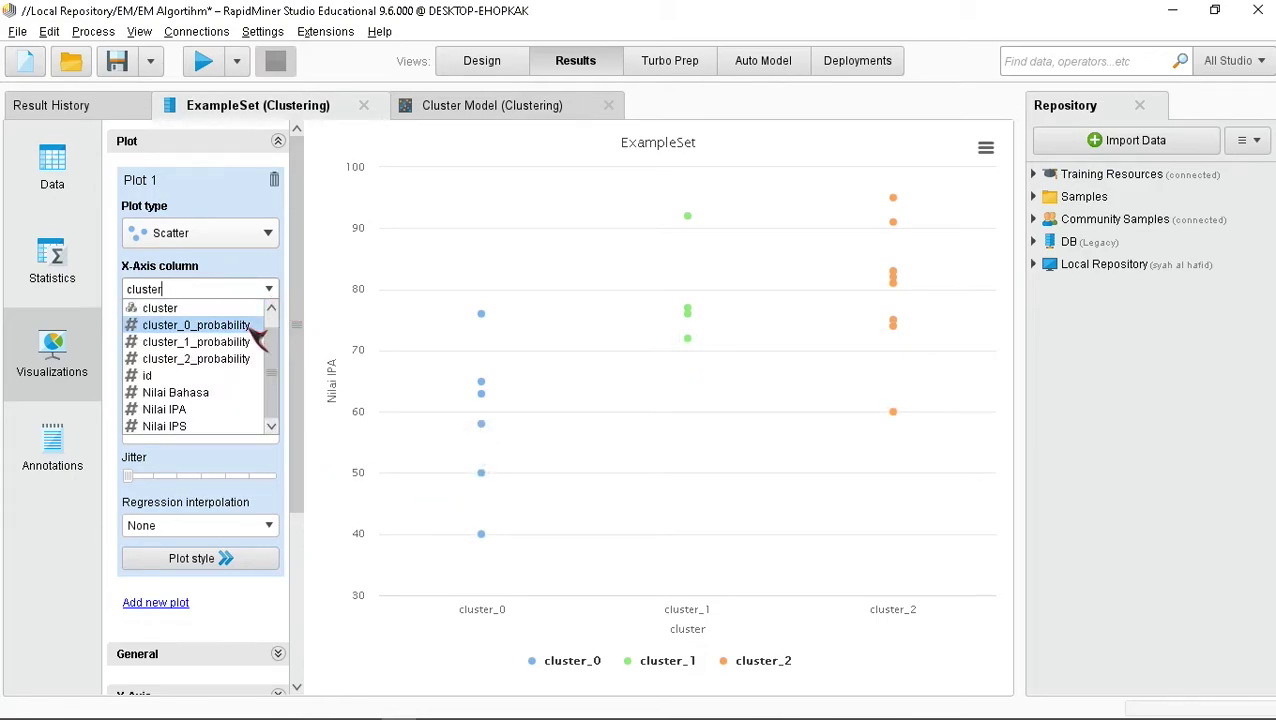
pyautogui.click(251, 327)
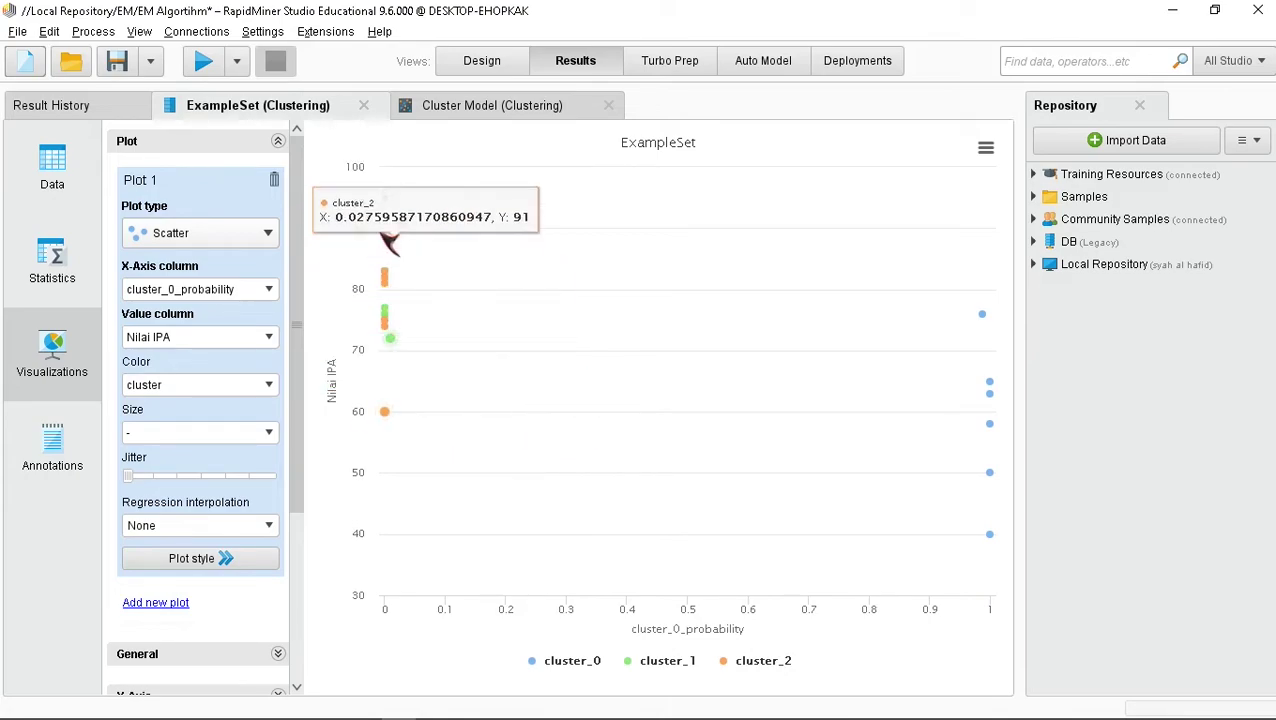
pyautogui.click(272, 388)
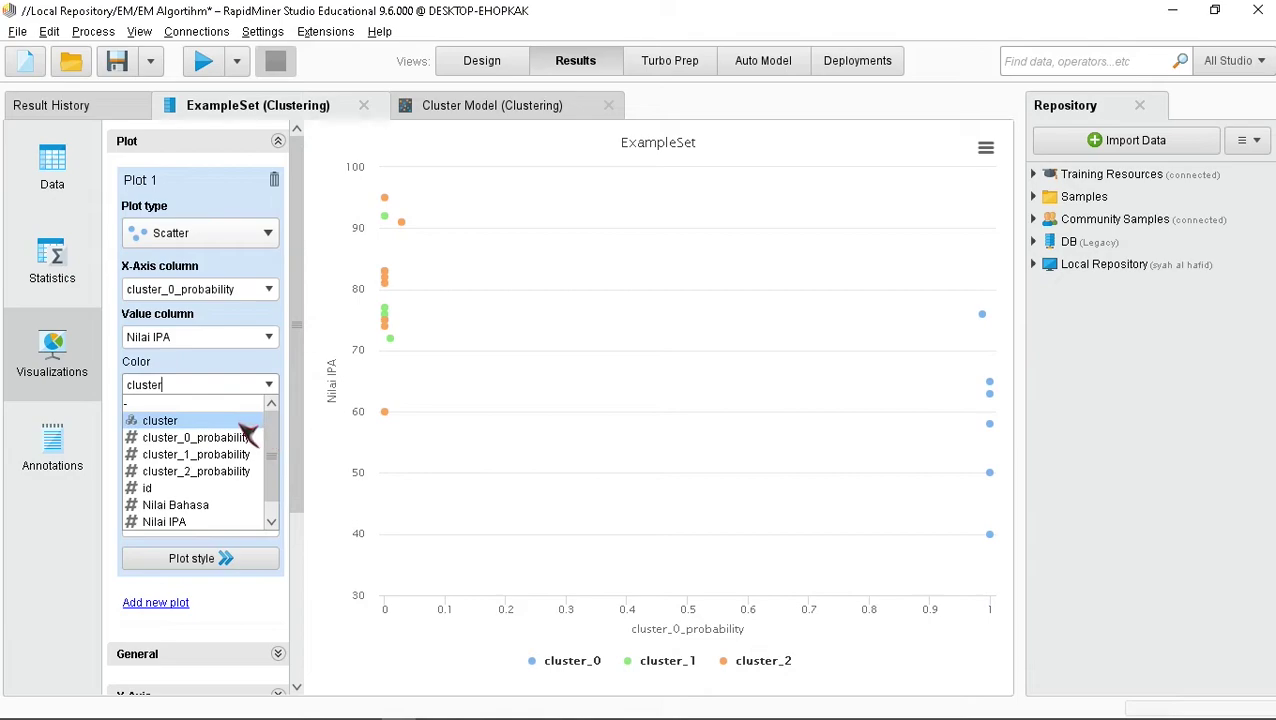
pyautogui.click(246, 430)
pyautogui.click(271, 434)
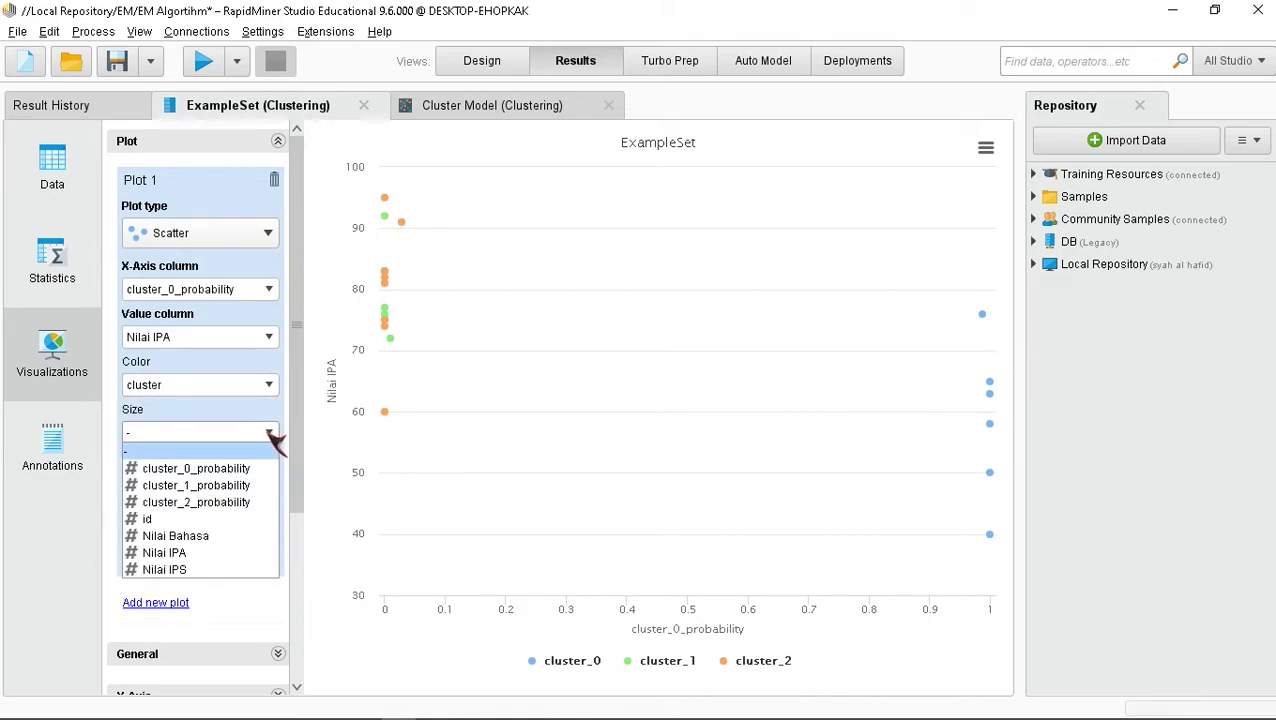
pyautogui.click(271, 434)
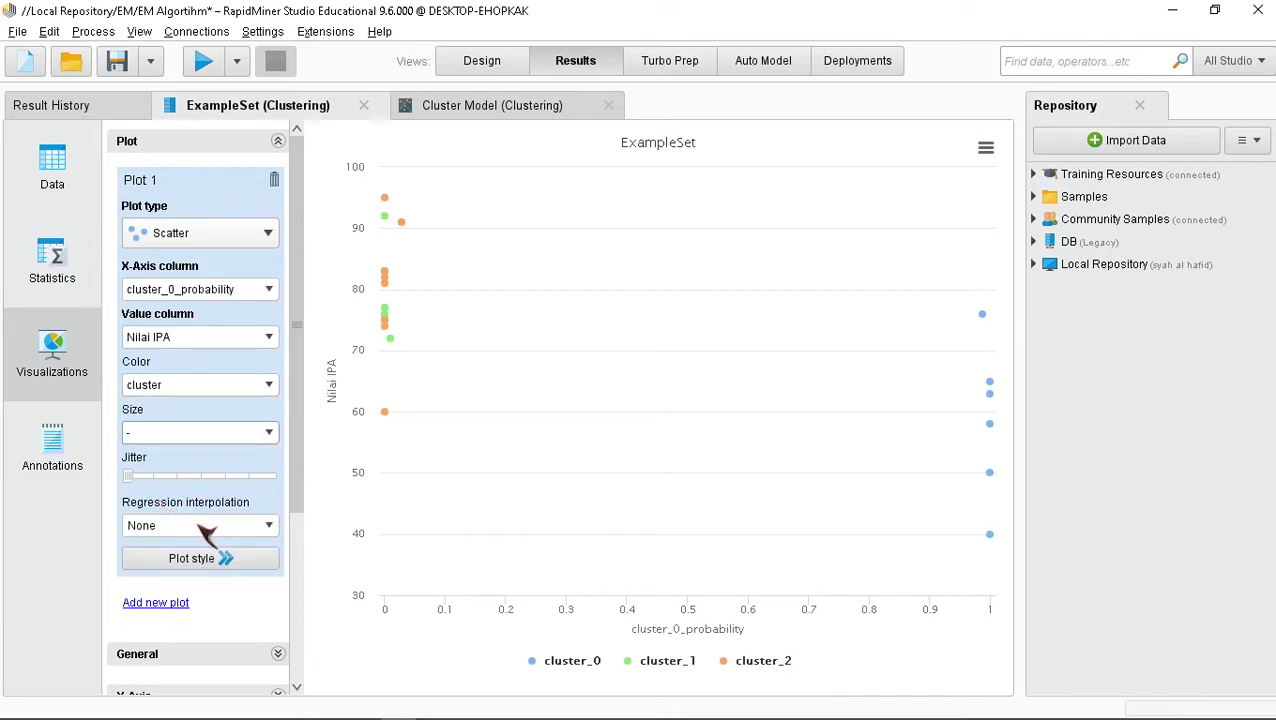
# Compare Nilai IPA with cluster_1_probability, cluster_2_probability and id in turn as the scatter plot's X-axis column
pyautogui.click(269, 289)
pyautogui.click(236, 343)
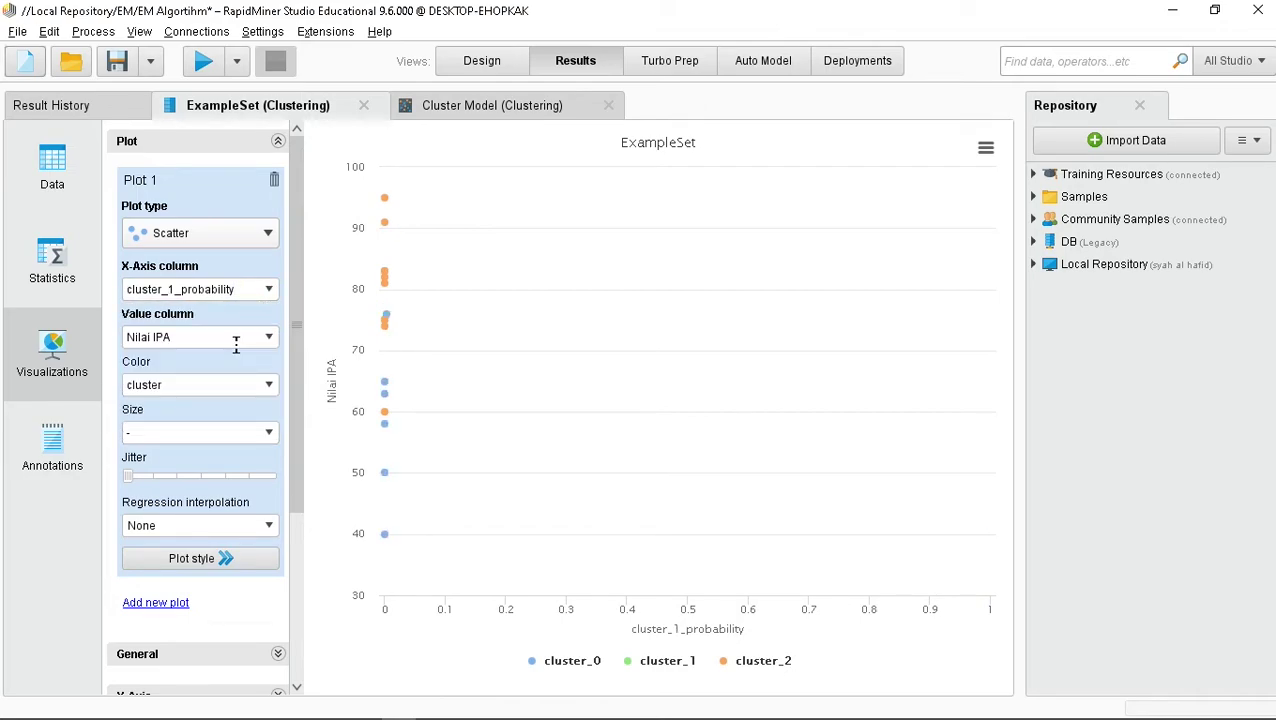
pyautogui.click(268, 290)
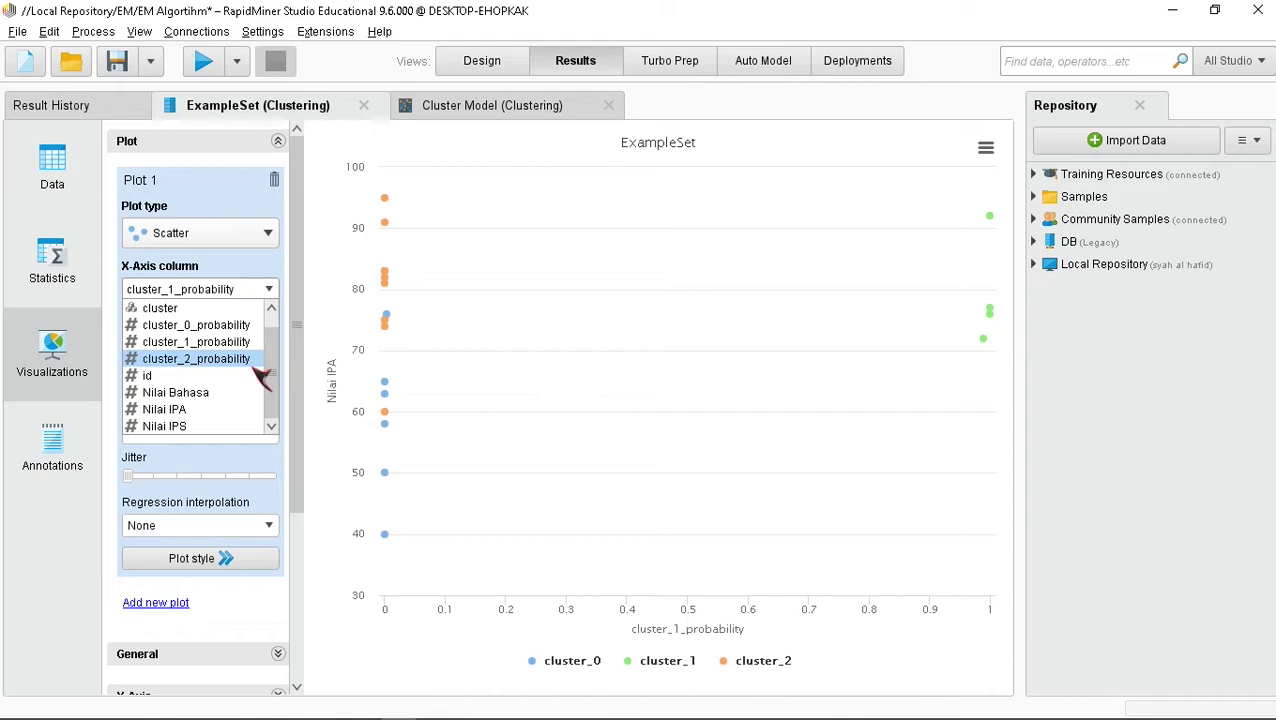
pyautogui.click(250, 359)
pyautogui.click(268, 290)
pyautogui.click(248, 377)
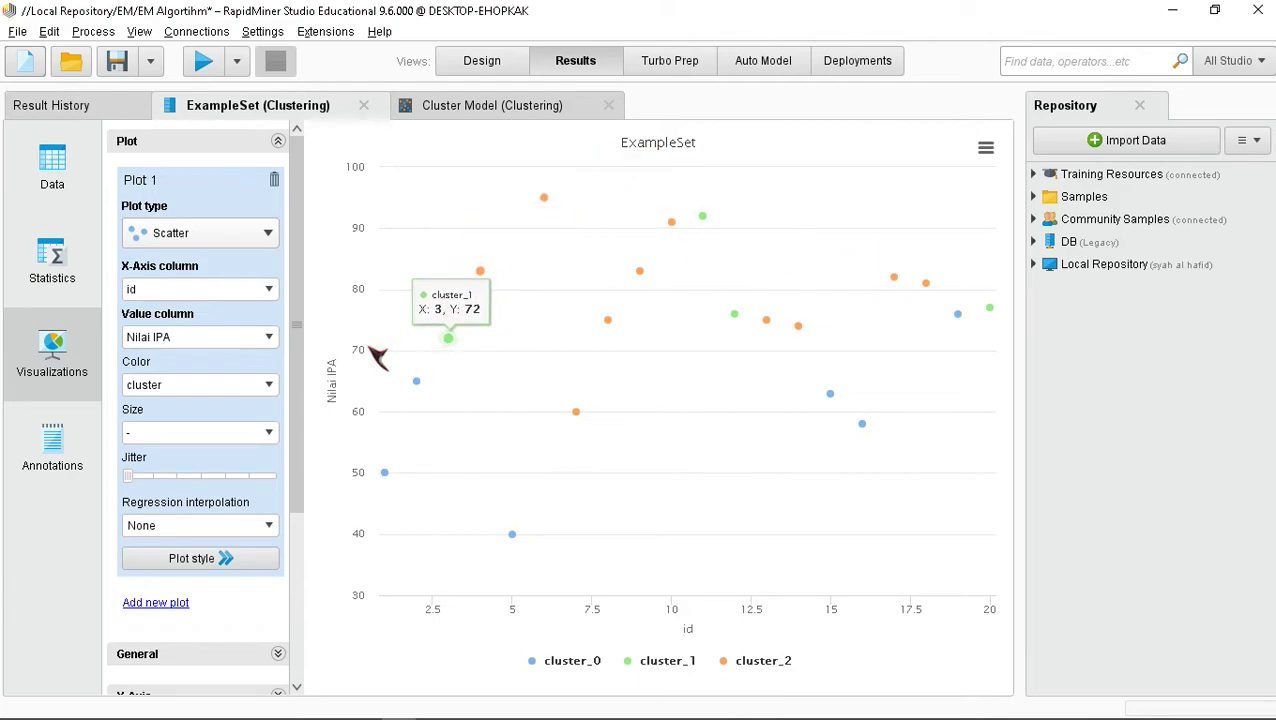
# Use Nilai Bahasa as the X-axis column, inspect the points against Nilai IPA, and change the value column to Nilai IPS
pyautogui.click(270, 291)
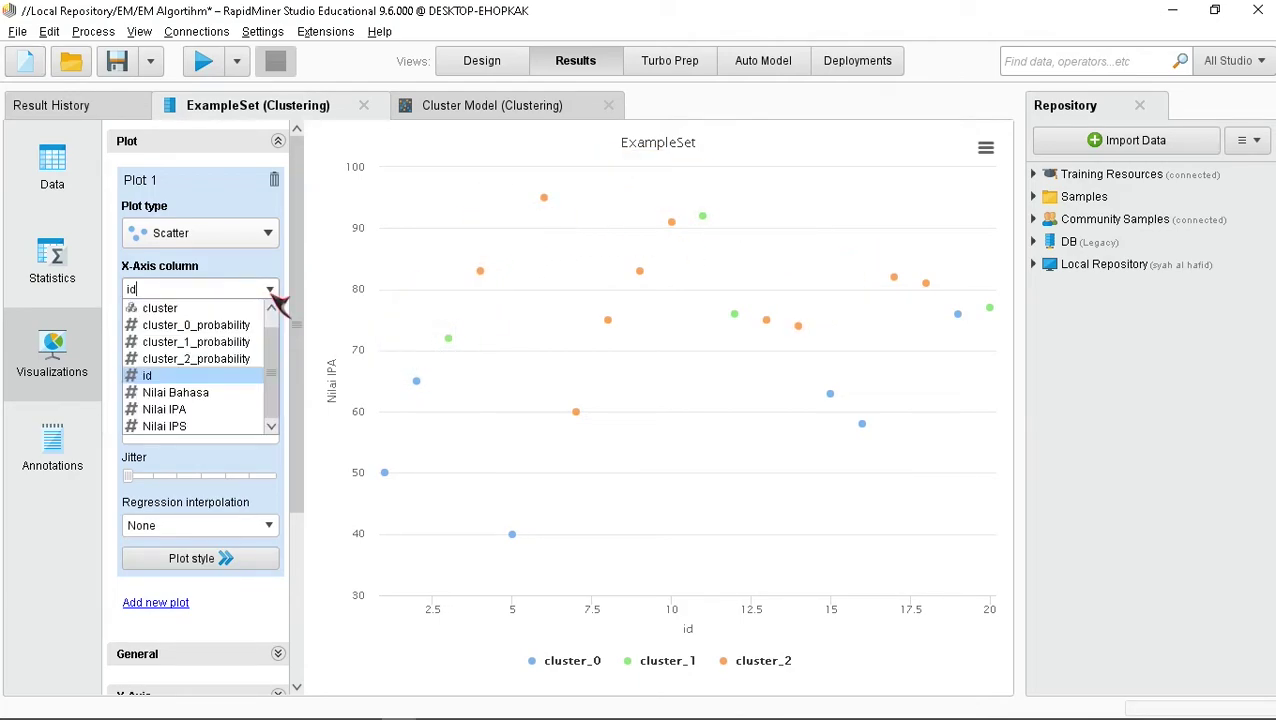
pyautogui.click(236, 393)
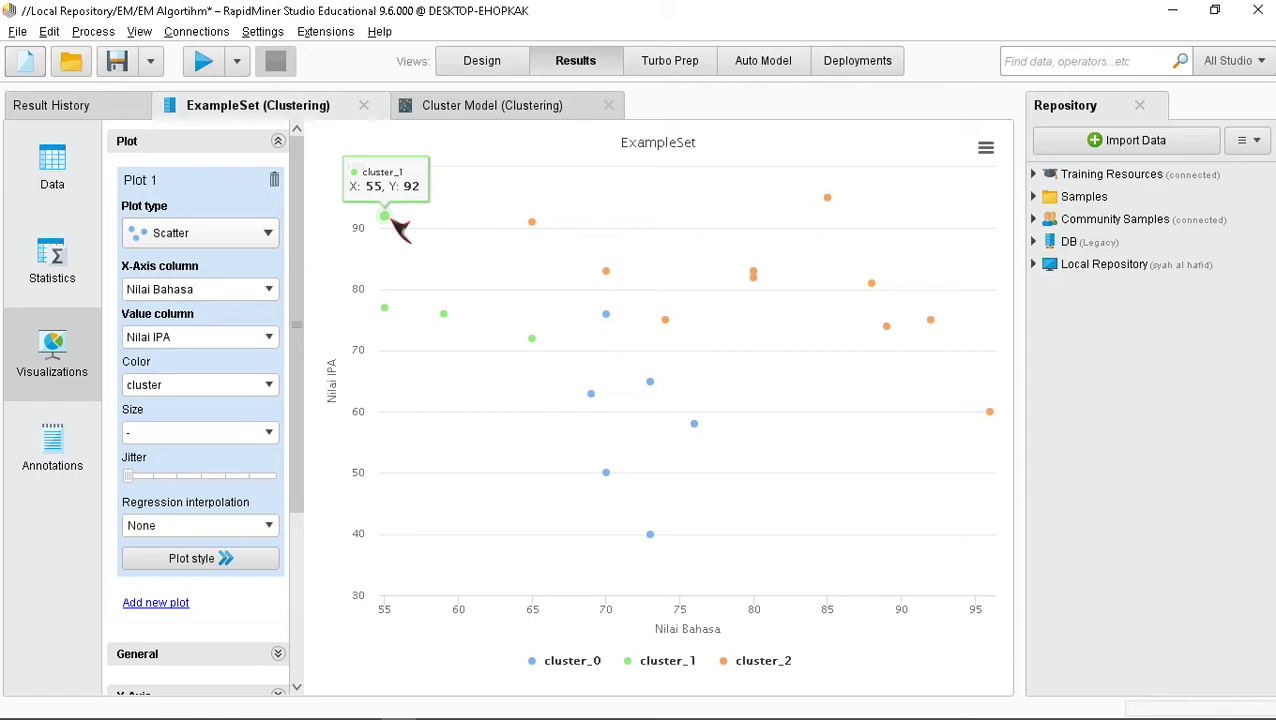
pyautogui.moveTo(993, 428)
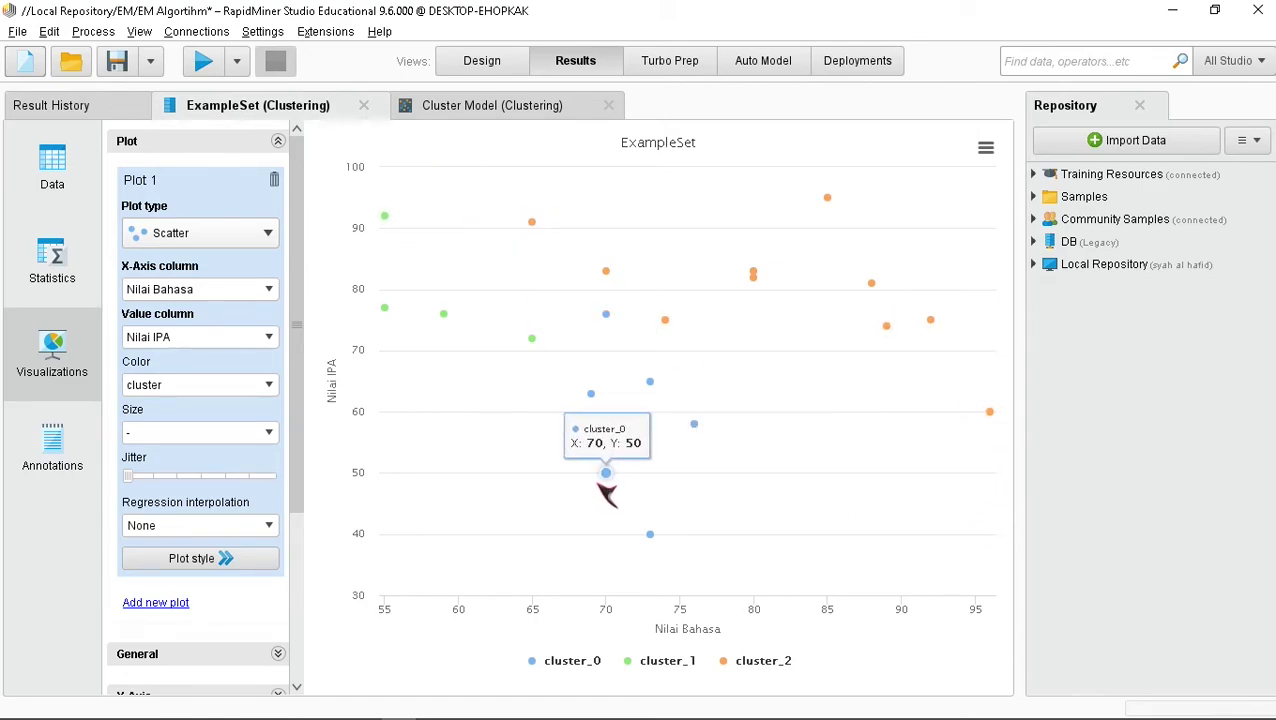
pyautogui.click(268, 337)
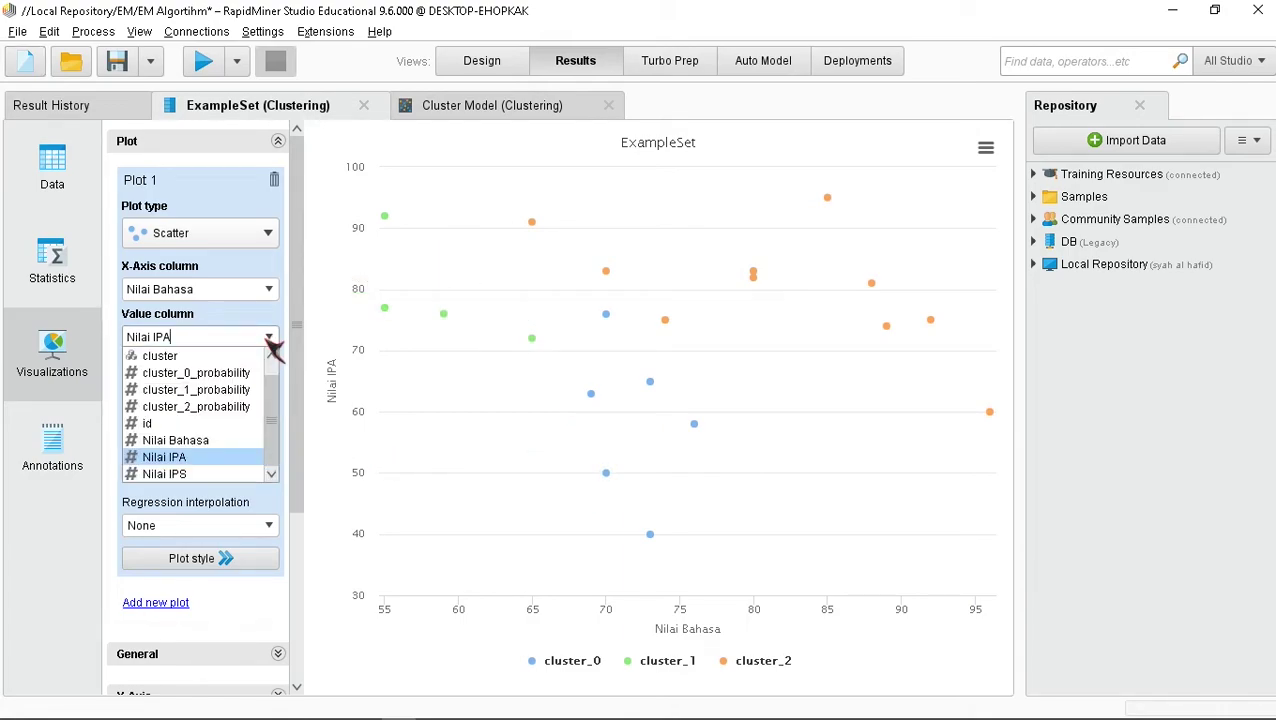
pyautogui.click(245, 478)
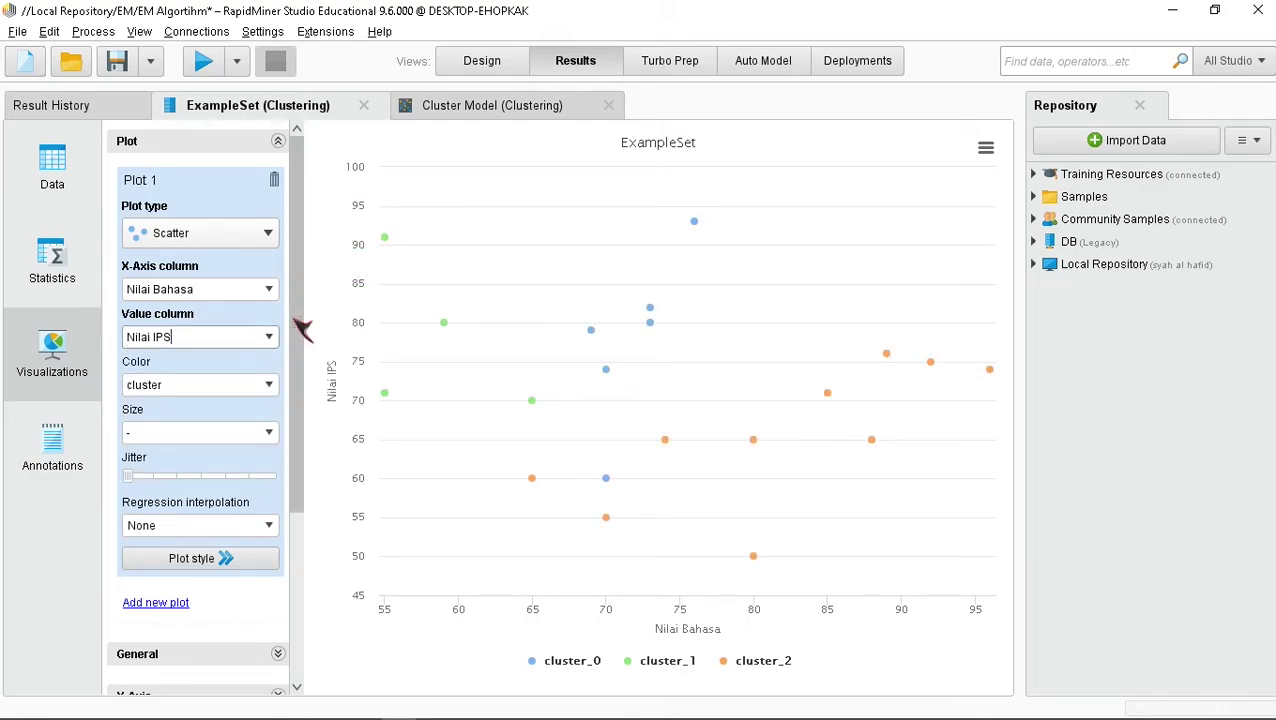
pyautogui.moveTo(694, 221)
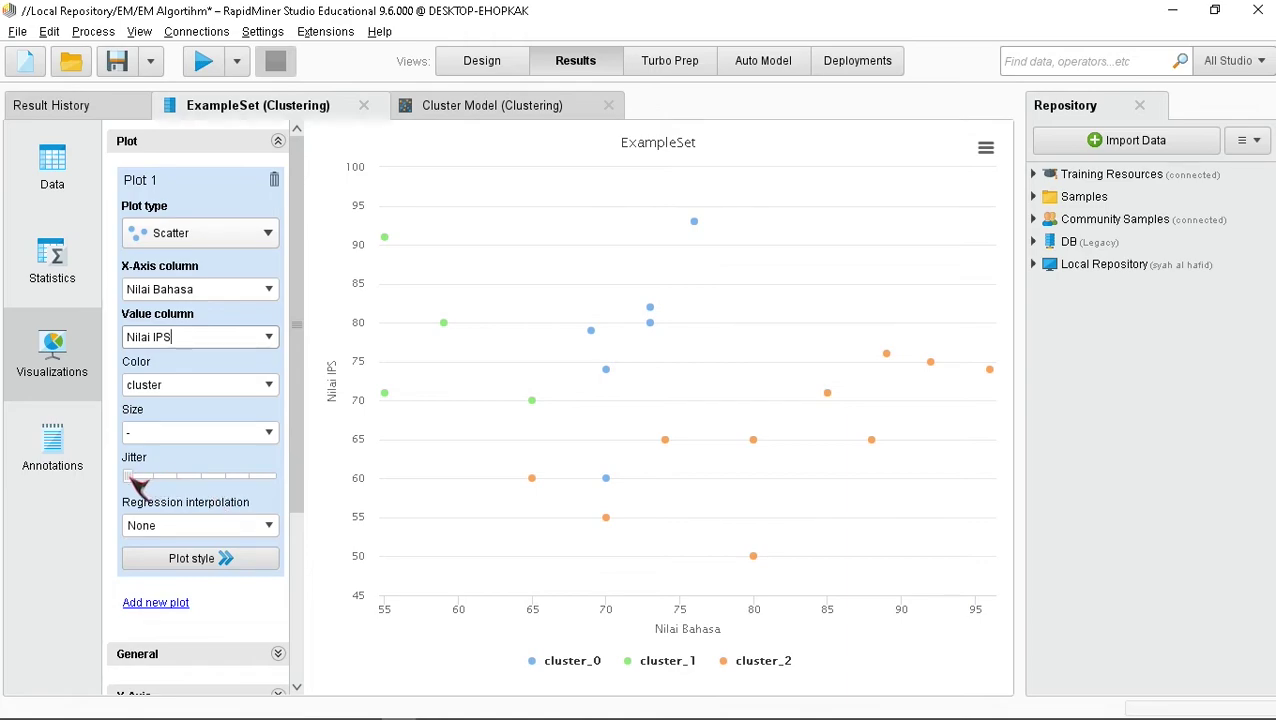
# Try the jitter at its maximum on the Nilai IPS plot and return it to zero
pyautogui.moveTo(131, 479); pyautogui.dragTo(236, 486)
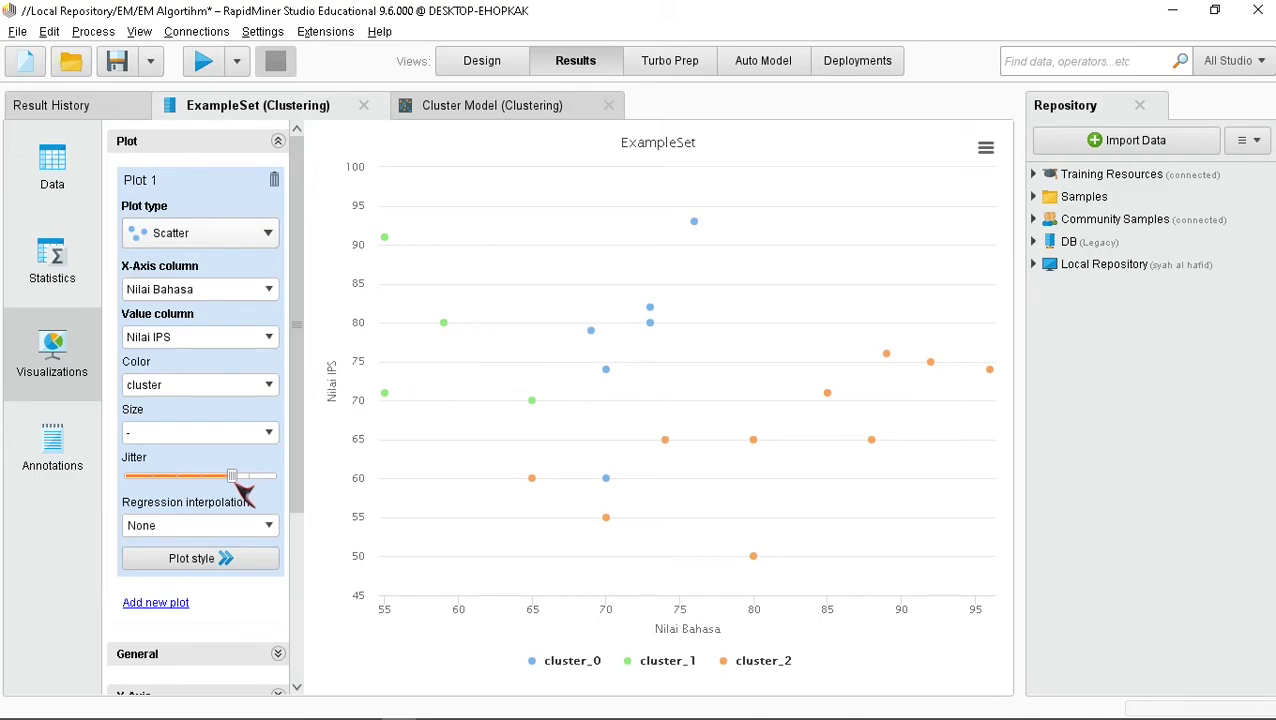
pyautogui.moveTo(236, 490); pyautogui.dragTo(309, 485)
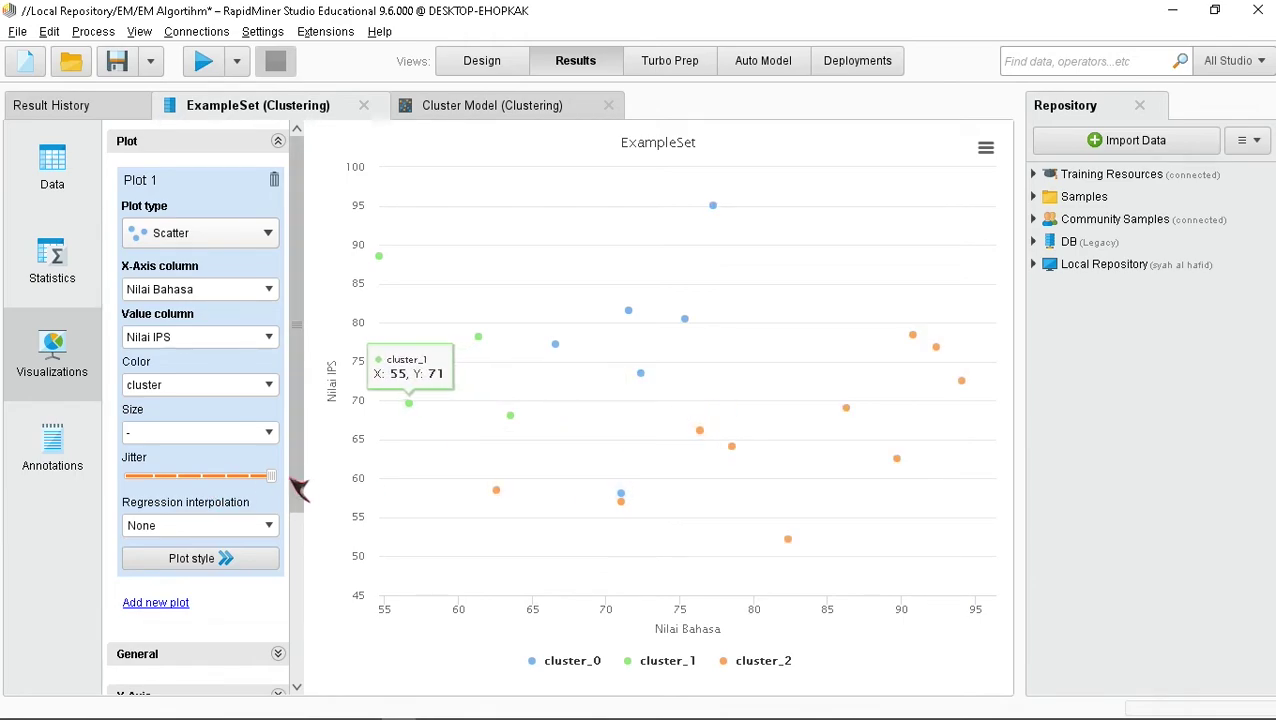
pyautogui.moveTo(272, 482); pyautogui.dragTo(128, 482)
# Apply Linear regression interpolation to the scatter plot, inspect the cluster lines, and switch the interpolation to Loess
pyautogui.moveTo(292, 400)
pyautogui.mouseDown()
pyautogui.moveTo(303, 492)
pyautogui.moveTo(300, 400)
pyautogui.mouseUp()
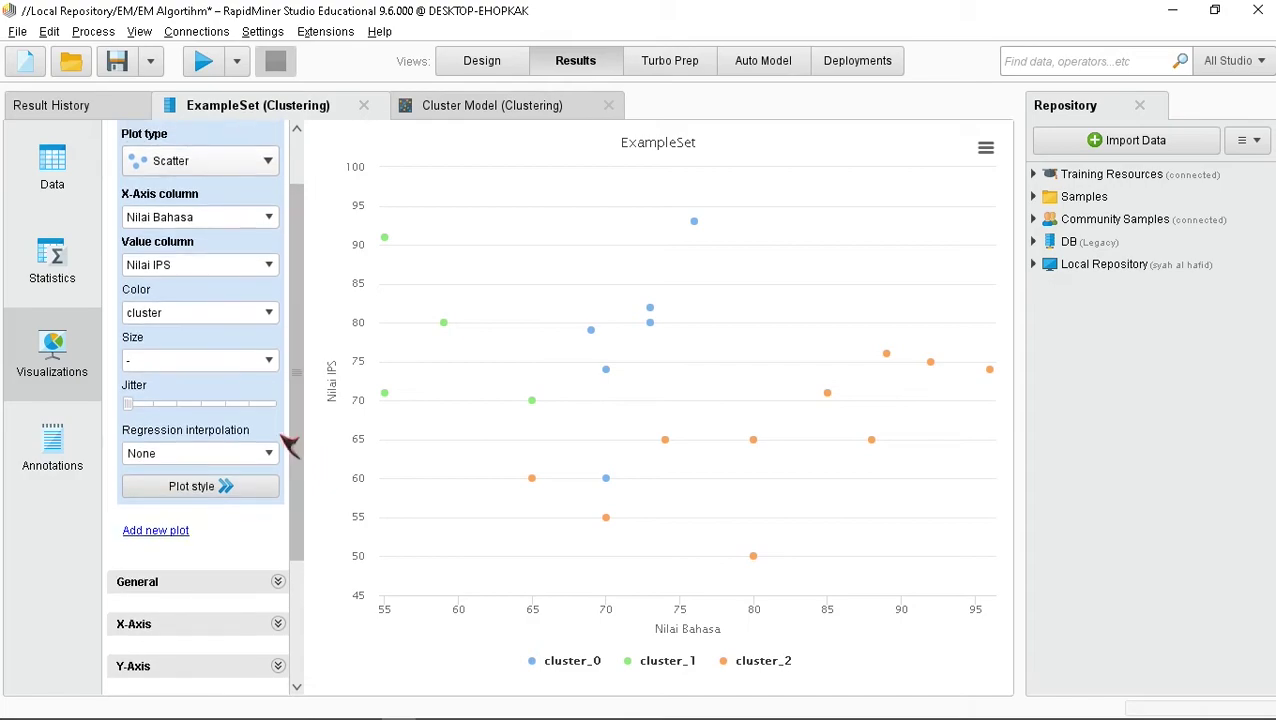
pyautogui.click(268, 455)
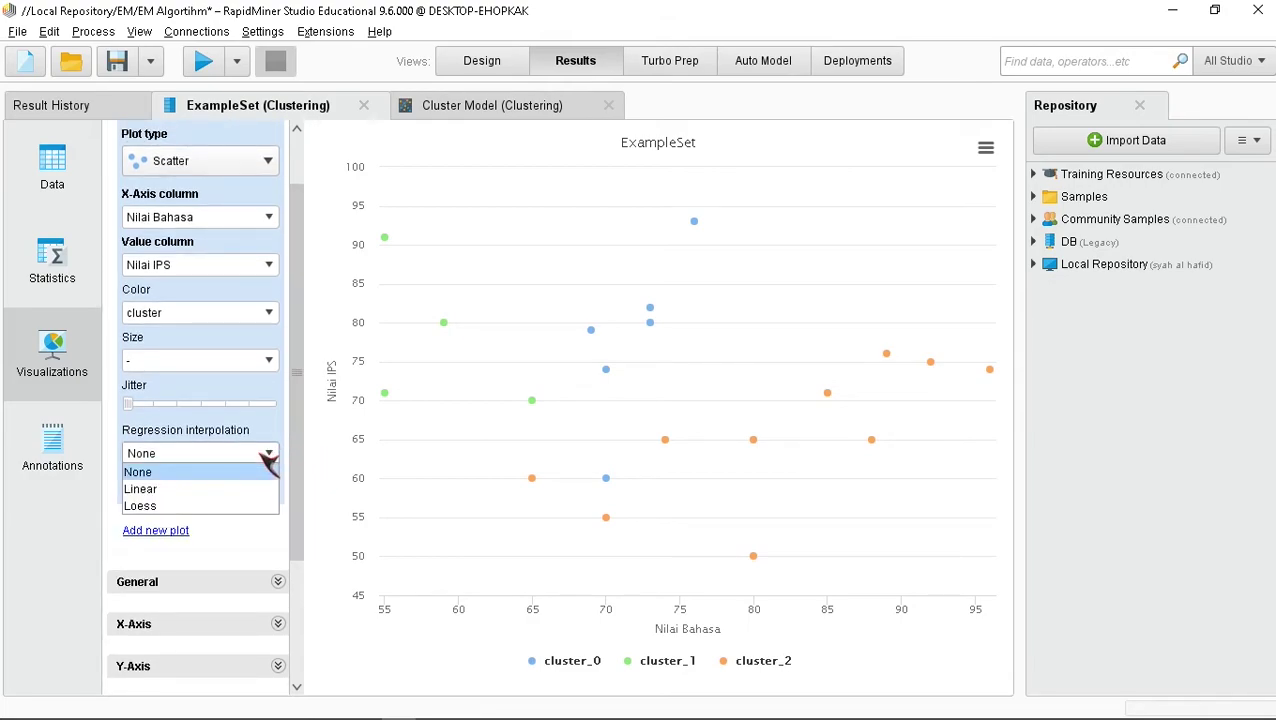
pyautogui.click(247, 492)
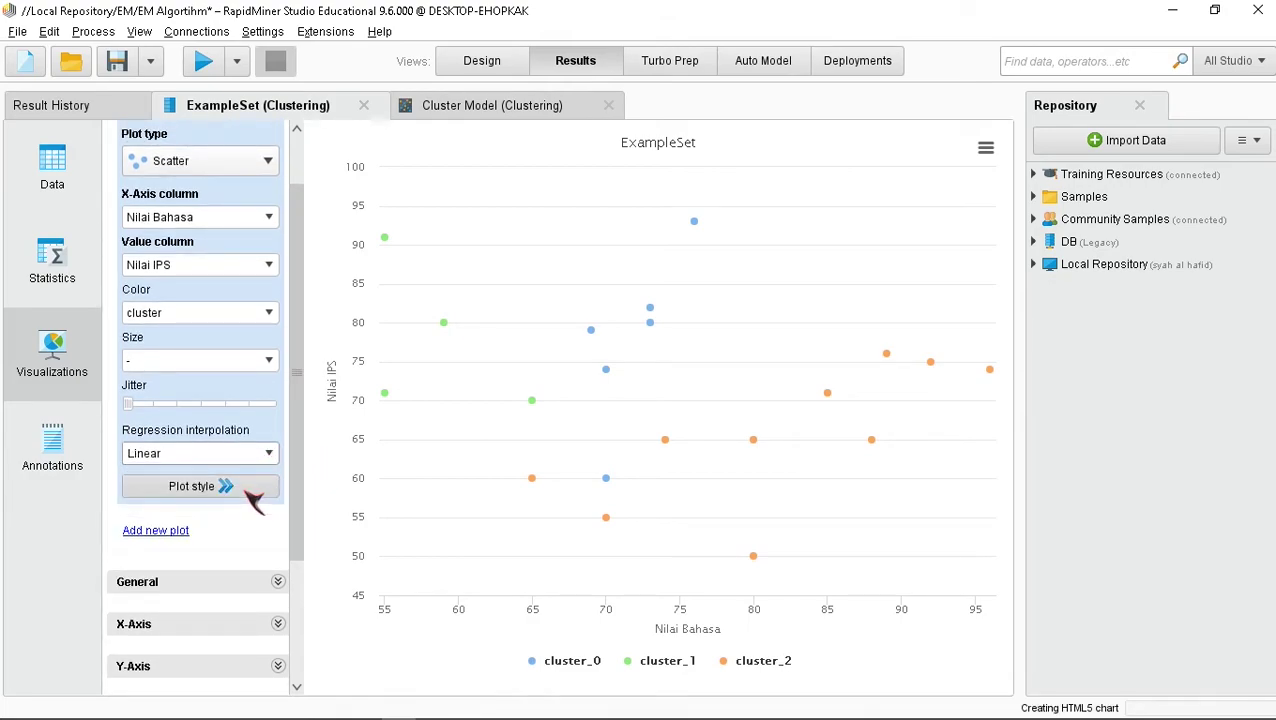
pyautogui.moveTo(420, 327)
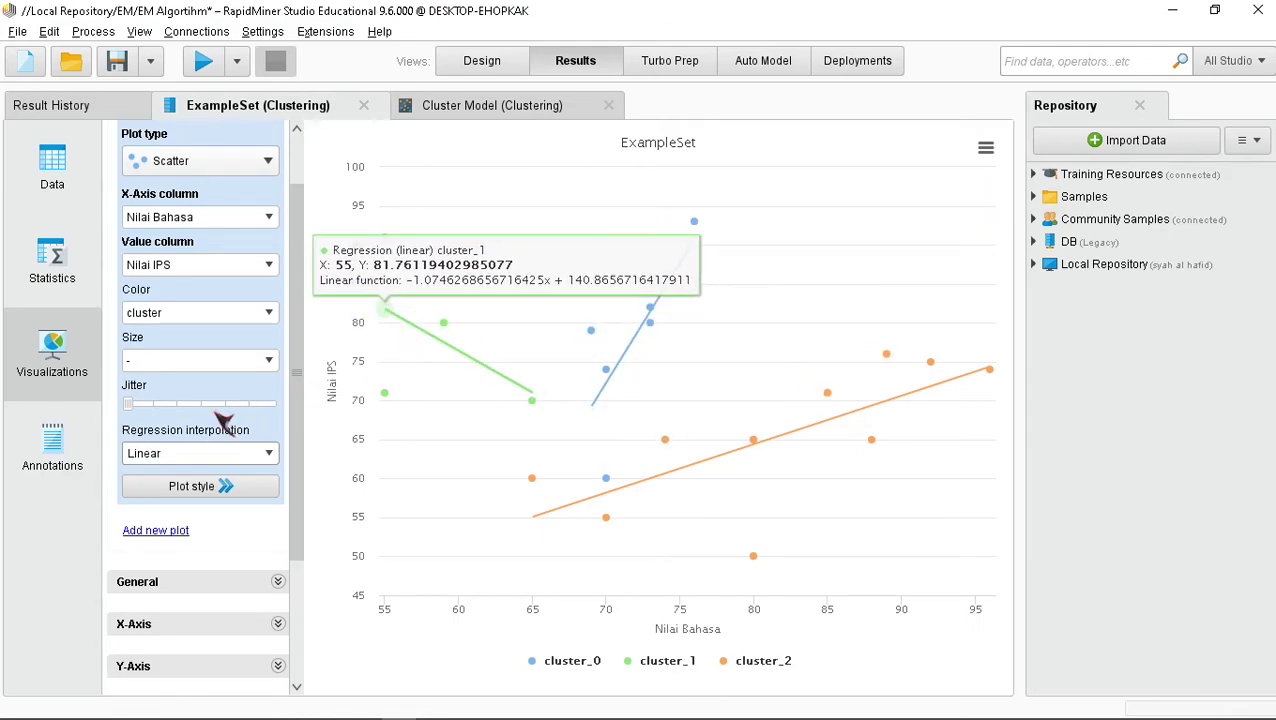
pyautogui.click(168, 456)
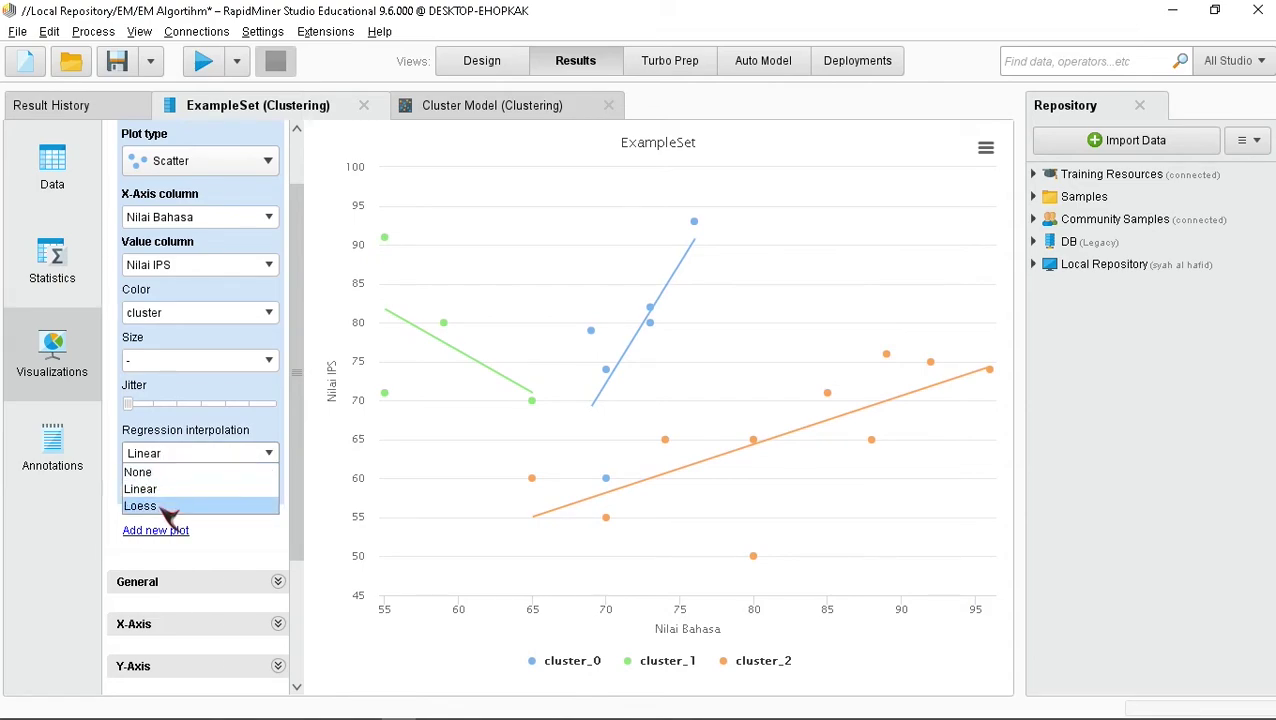
pyautogui.click(163, 508)
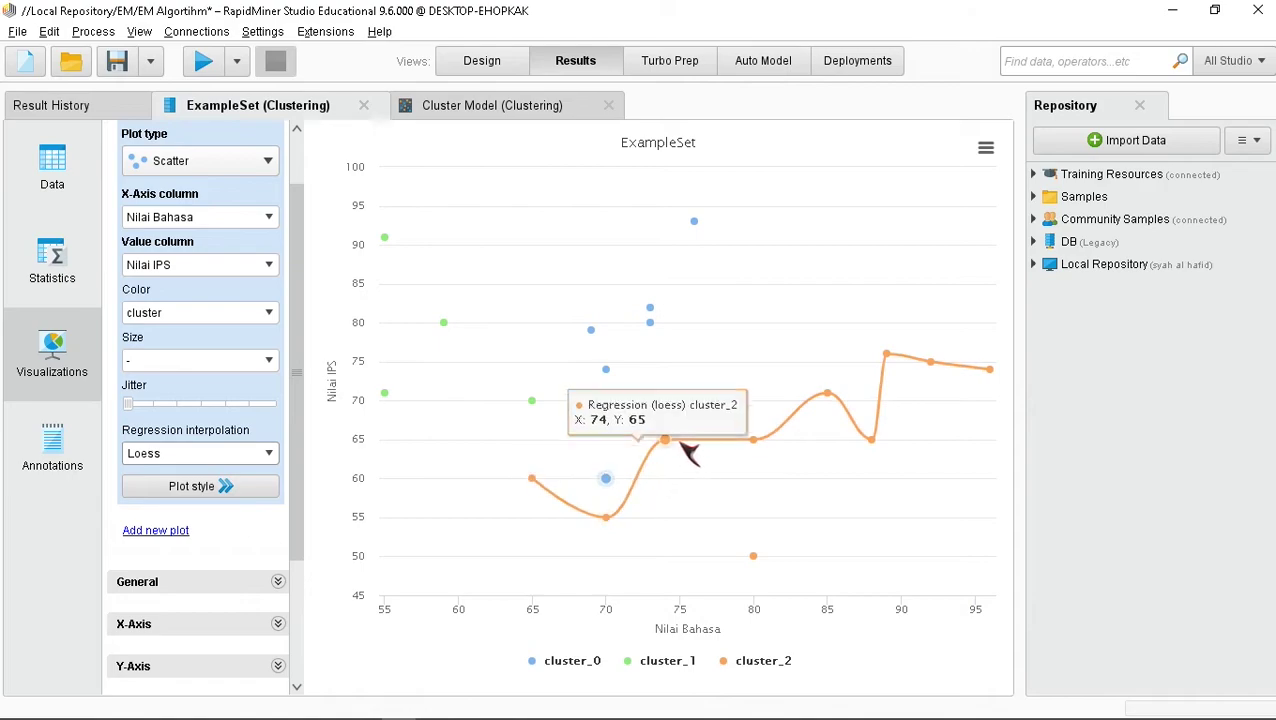
# Change the scatter plot to show Nilai IPA as the value column against cluster on the X-axis
pyautogui.click(260, 216)
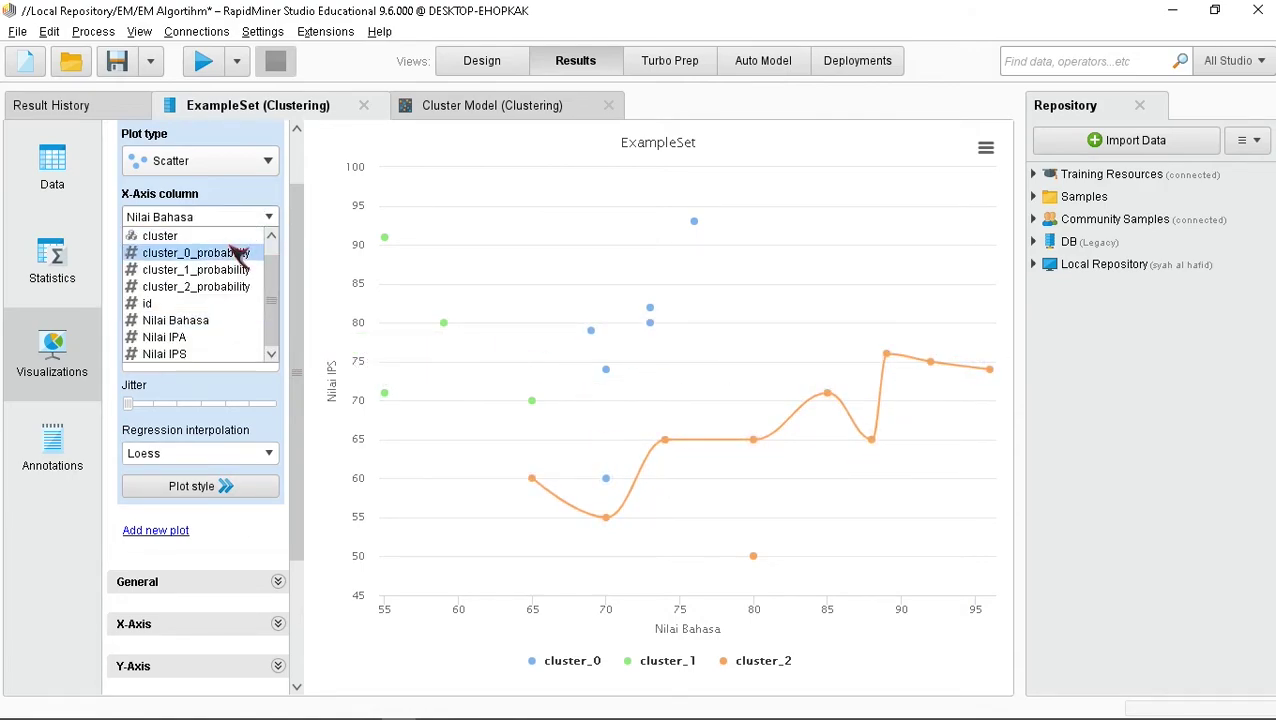
pyautogui.click(236, 231)
pyautogui.click(251, 262)
pyautogui.click(268, 264)
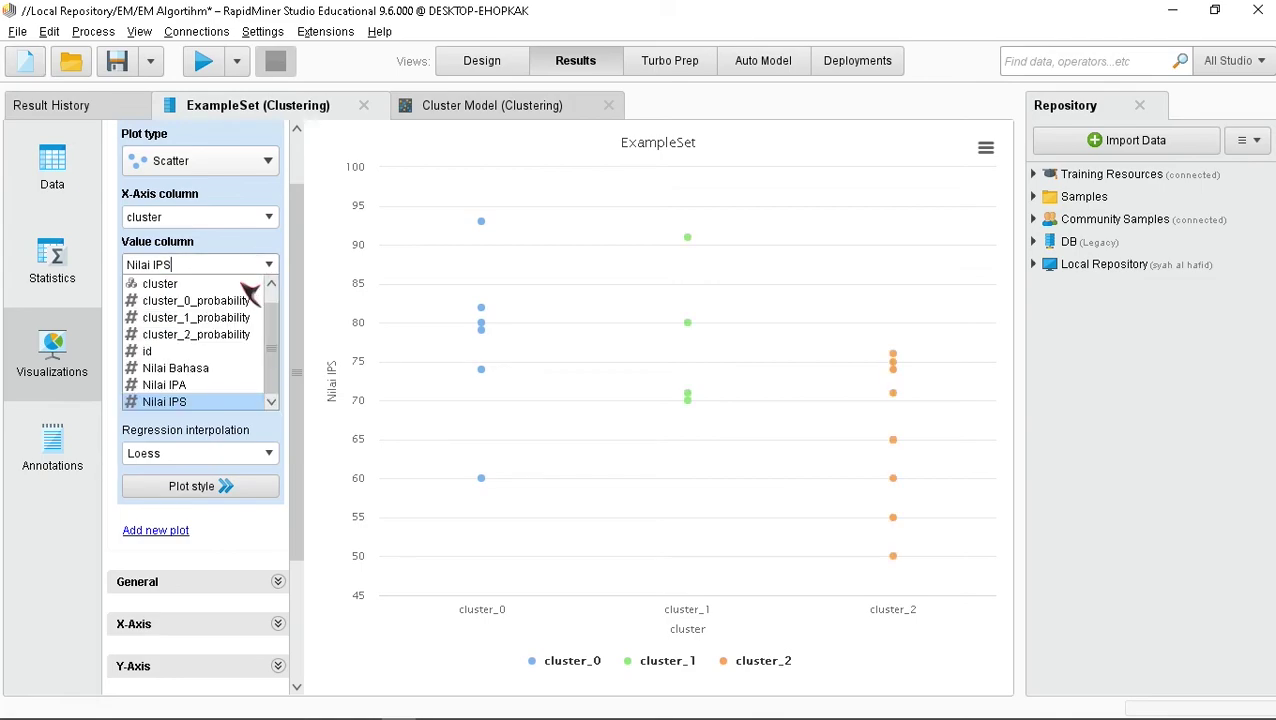
pyautogui.click(226, 389)
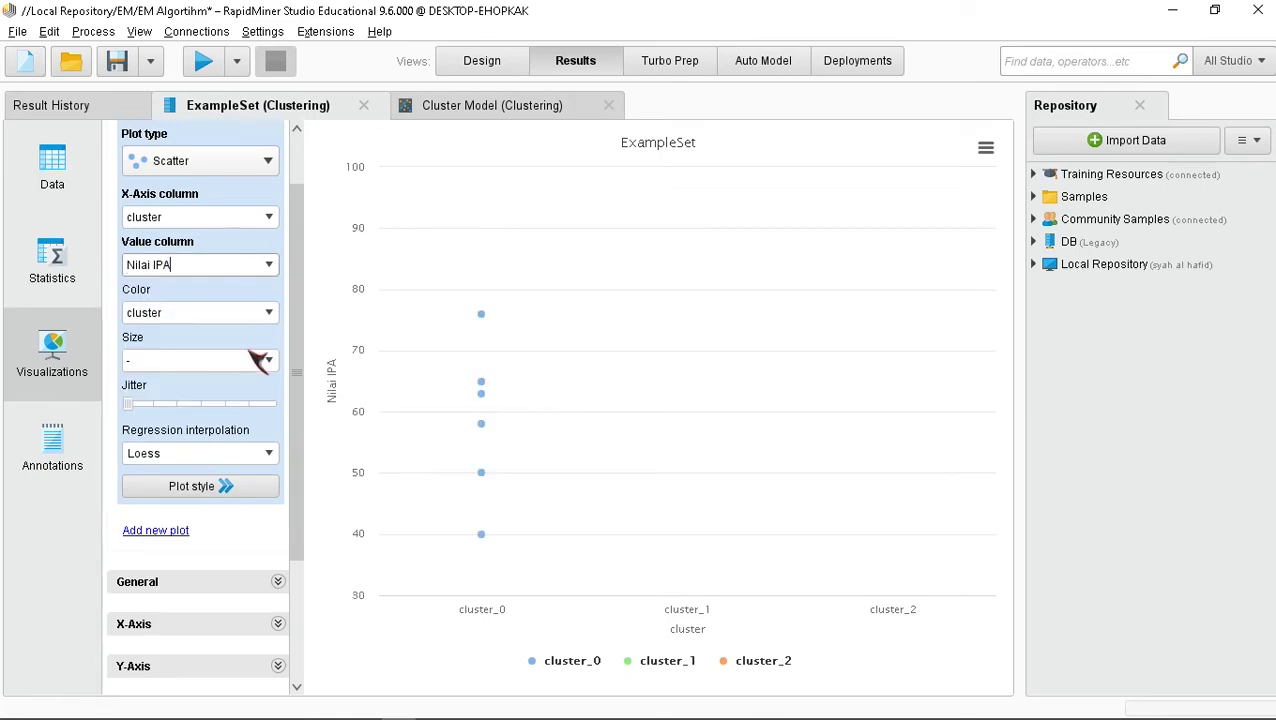
# Compare Linear and Loess regression interpolation on the Nilai IPA by cluster plot, ending with Loess selected
pyautogui.click(268, 453)
pyautogui.click(218, 503)
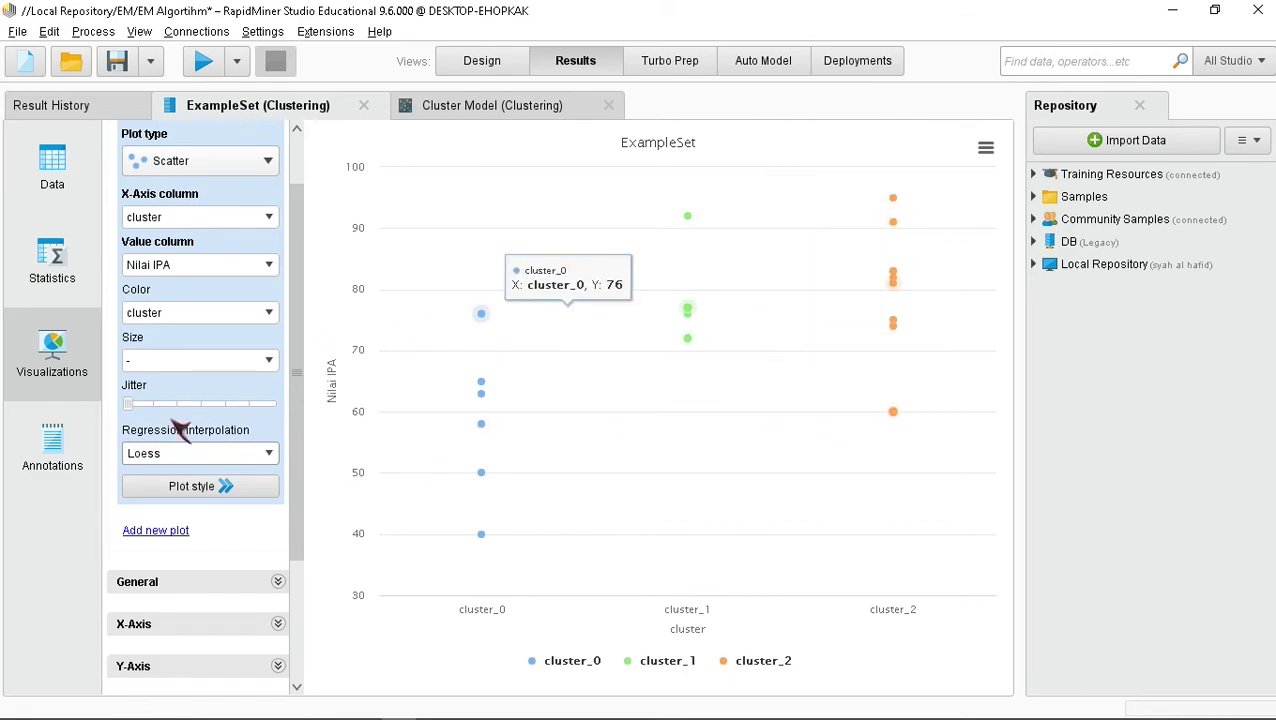
pyautogui.click(272, 458)
pyautogui.click(232, 487)
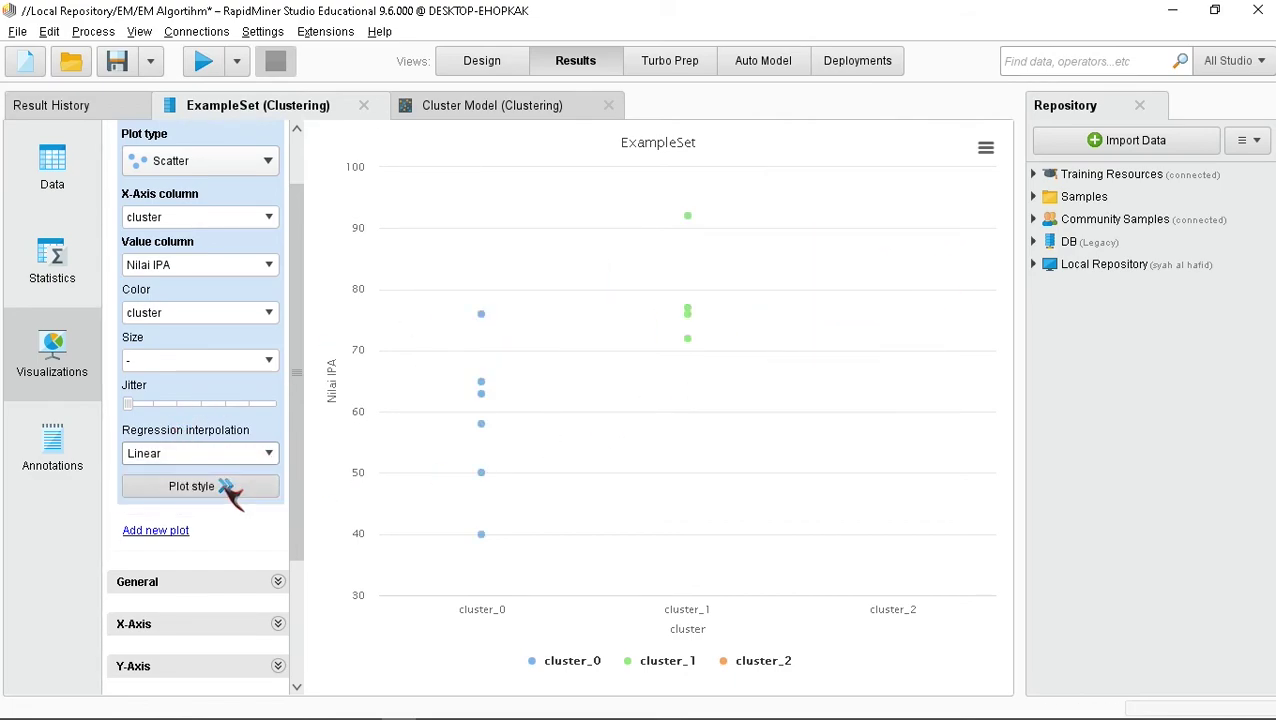
pyautogui.click(268, 453)
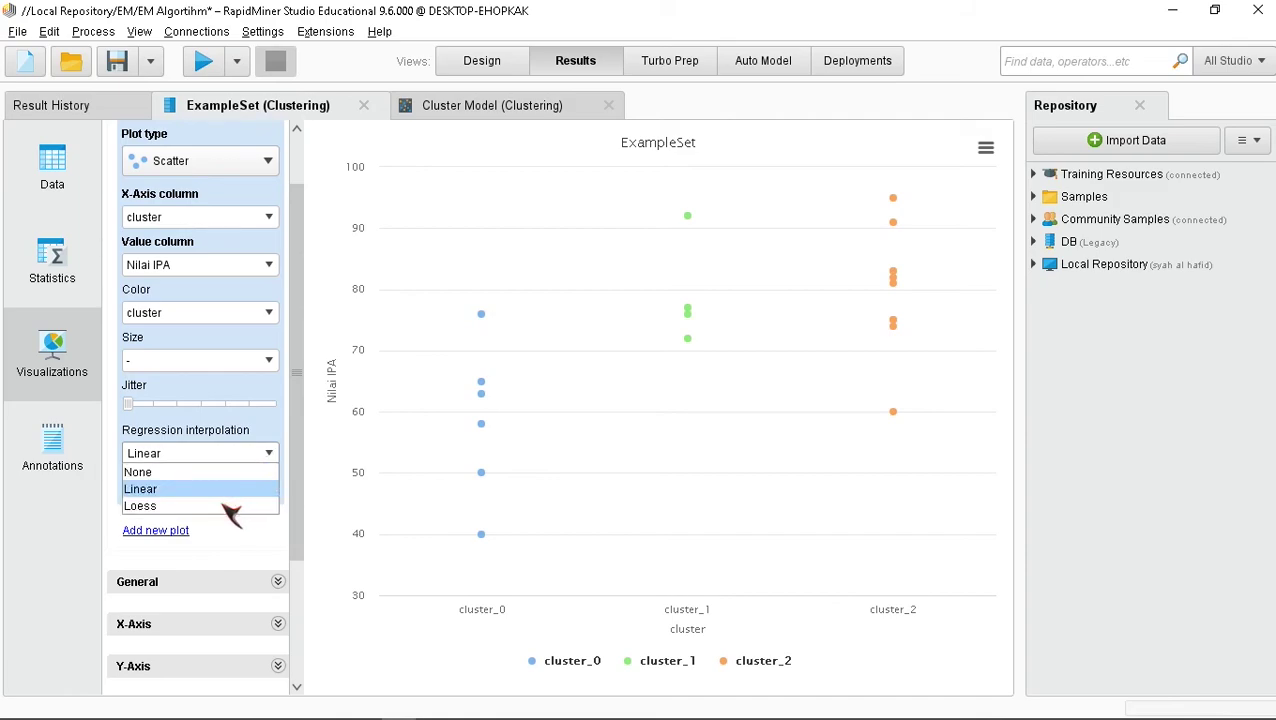
pyautogui.click(232, 506)
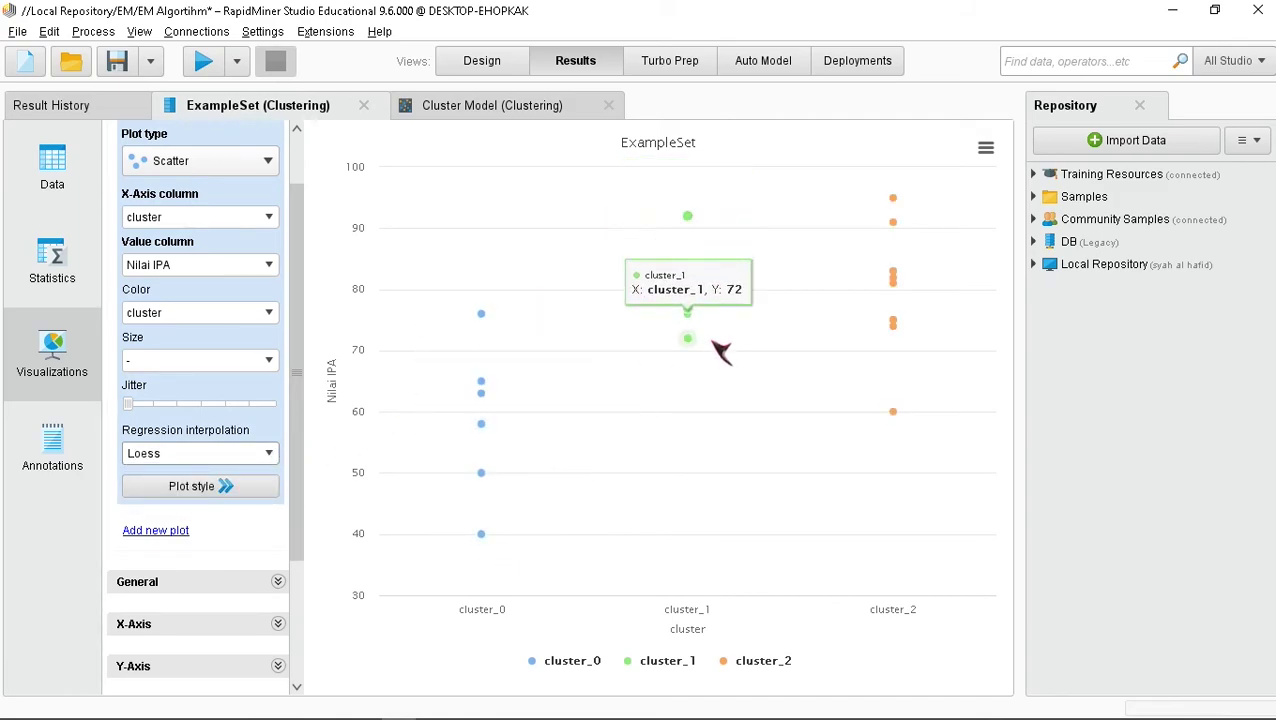
# Plot Nilai IPA against cluster_2_probability, and change the value column to Nilai IPS
pyautogui.click(268, 216)
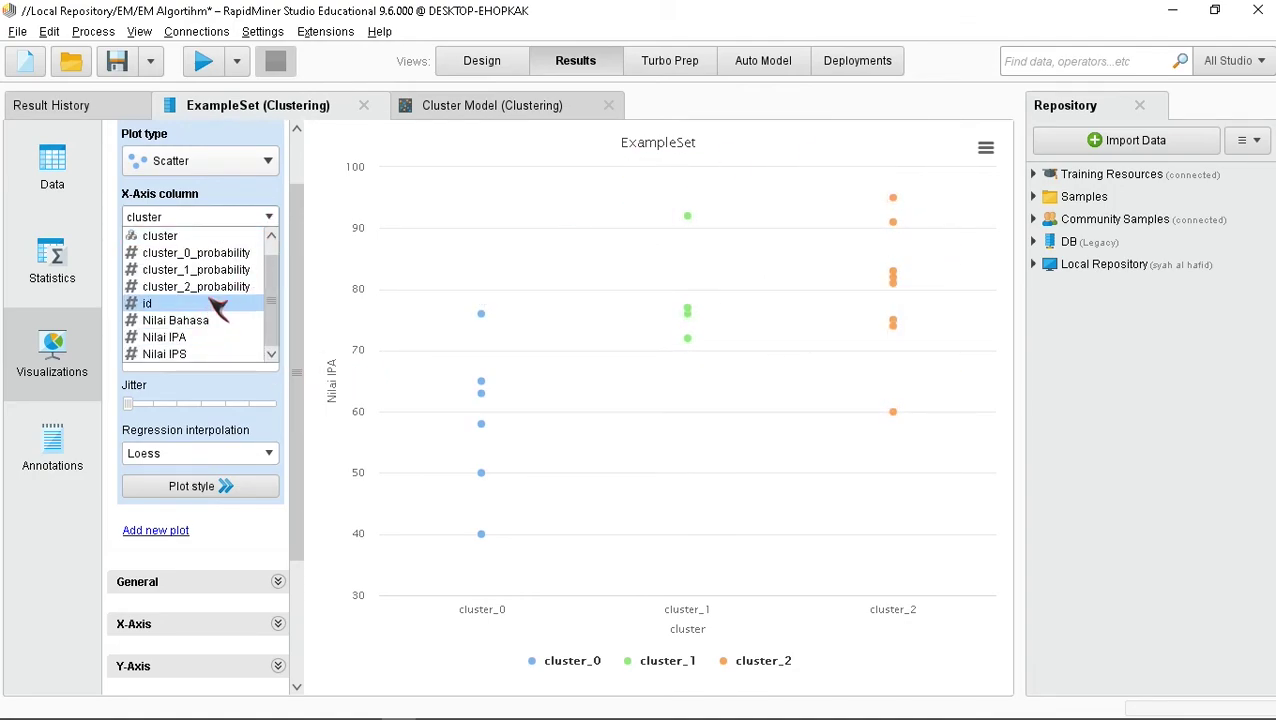
pyautogui.click(212, 288)
pyautogui.click(261, 264)
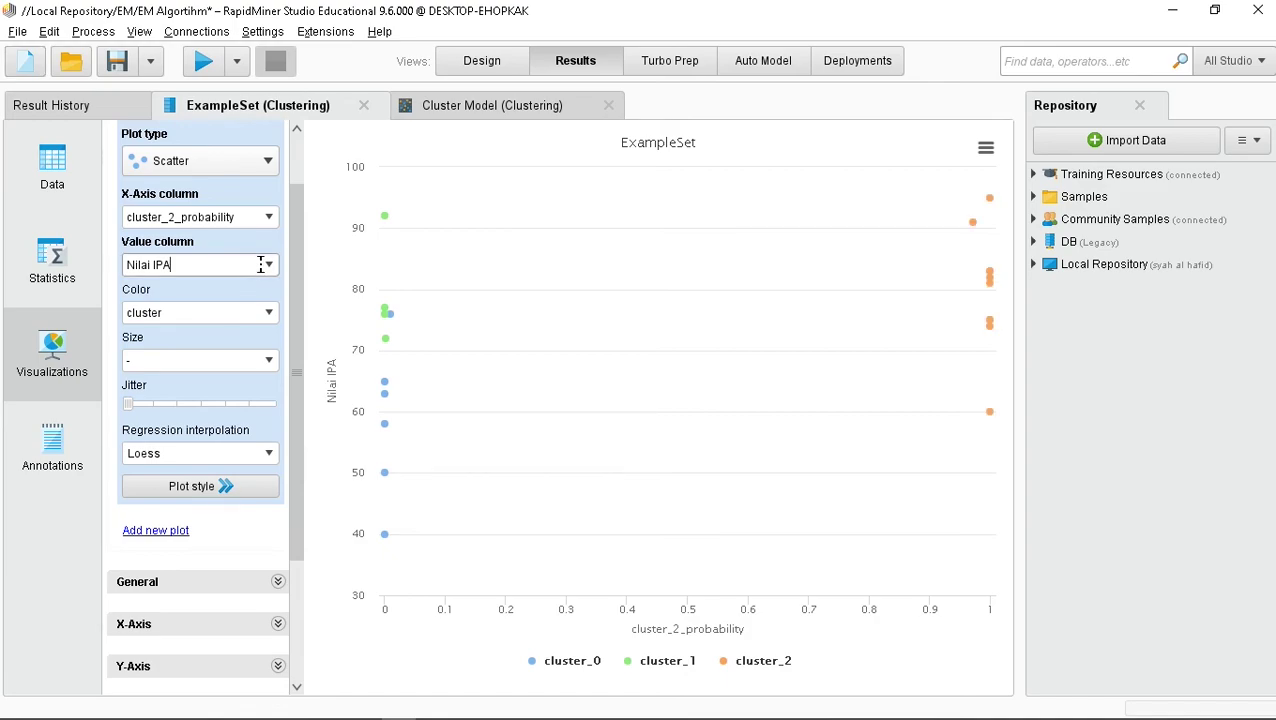
pyautogui.click(268, 264)
pyautogui.click(216, 401)
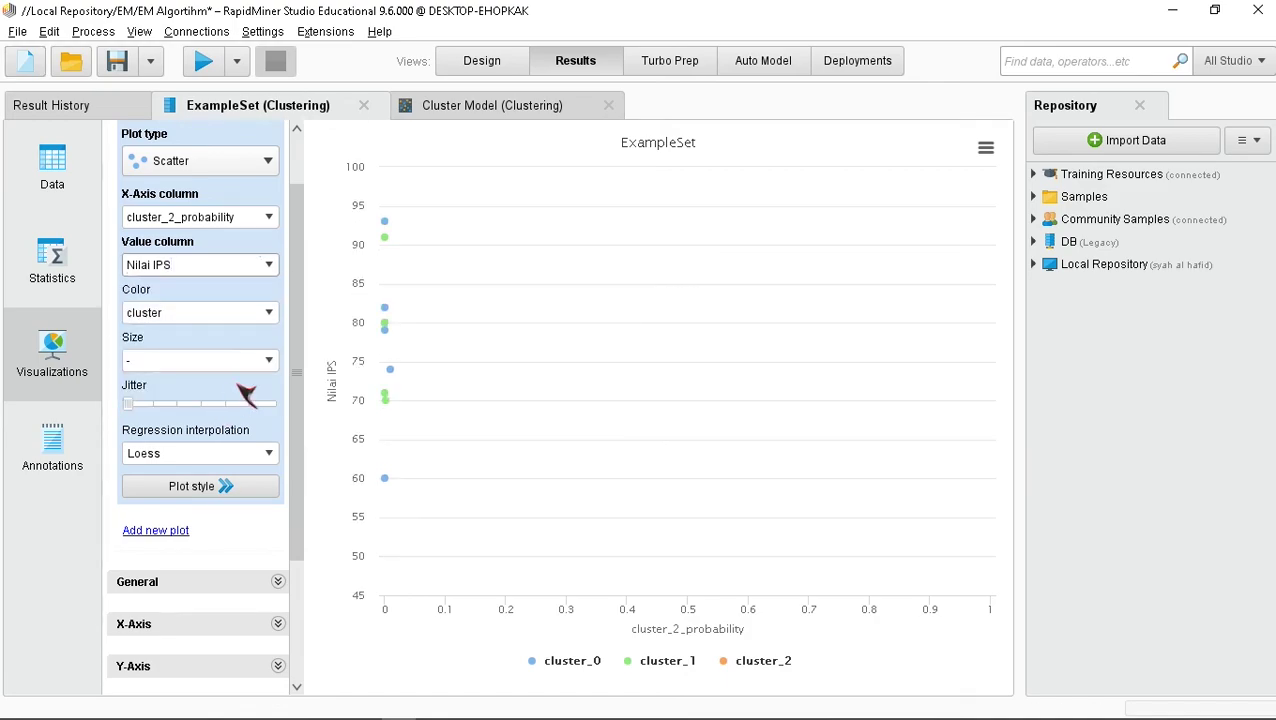
# Set the X-axis column to Nilai IPA and examine the Loess curve against Nilai IPS
pyautogui.click(268, 217)
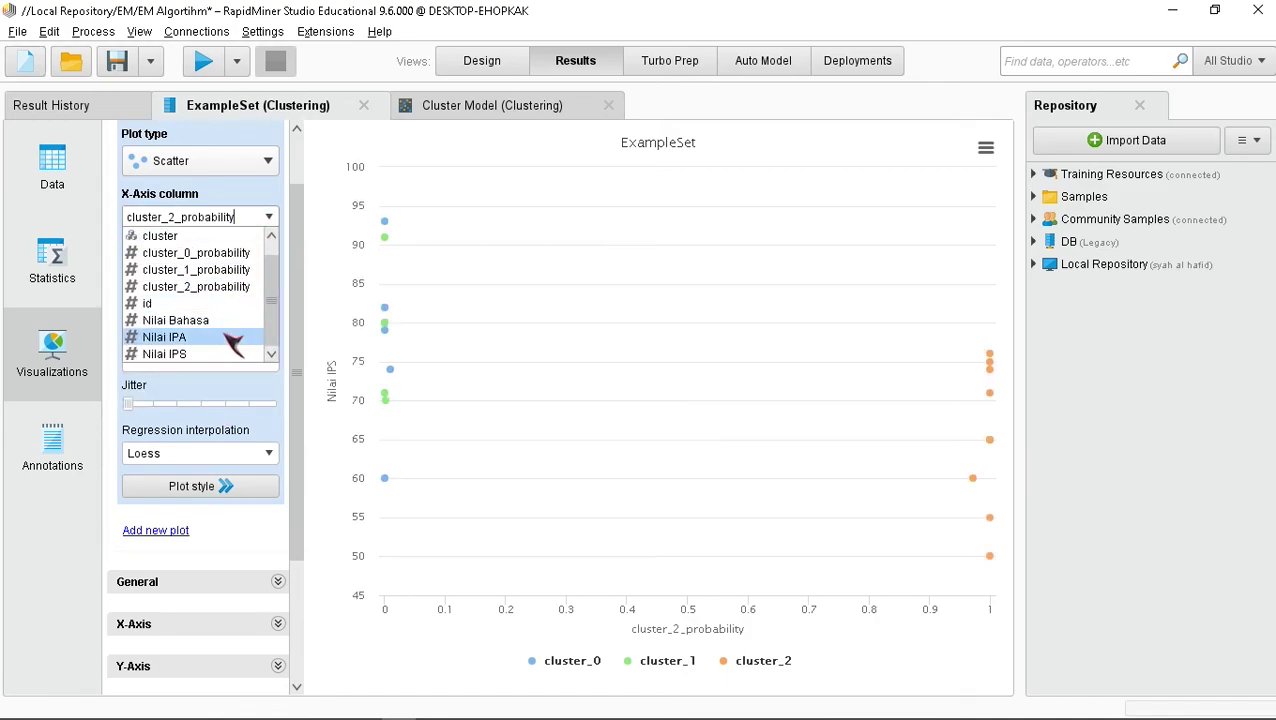
pyautogui.click(226, 338)
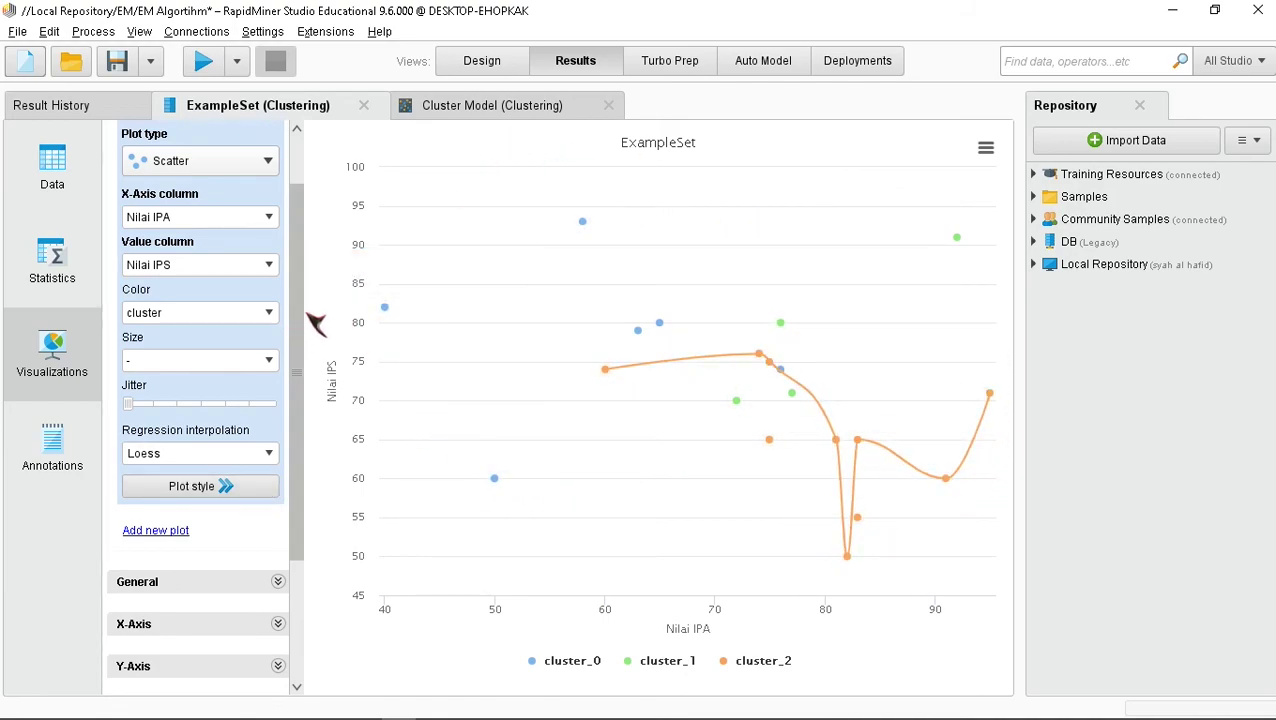
pyautogui.scroll(3, 300, 315)
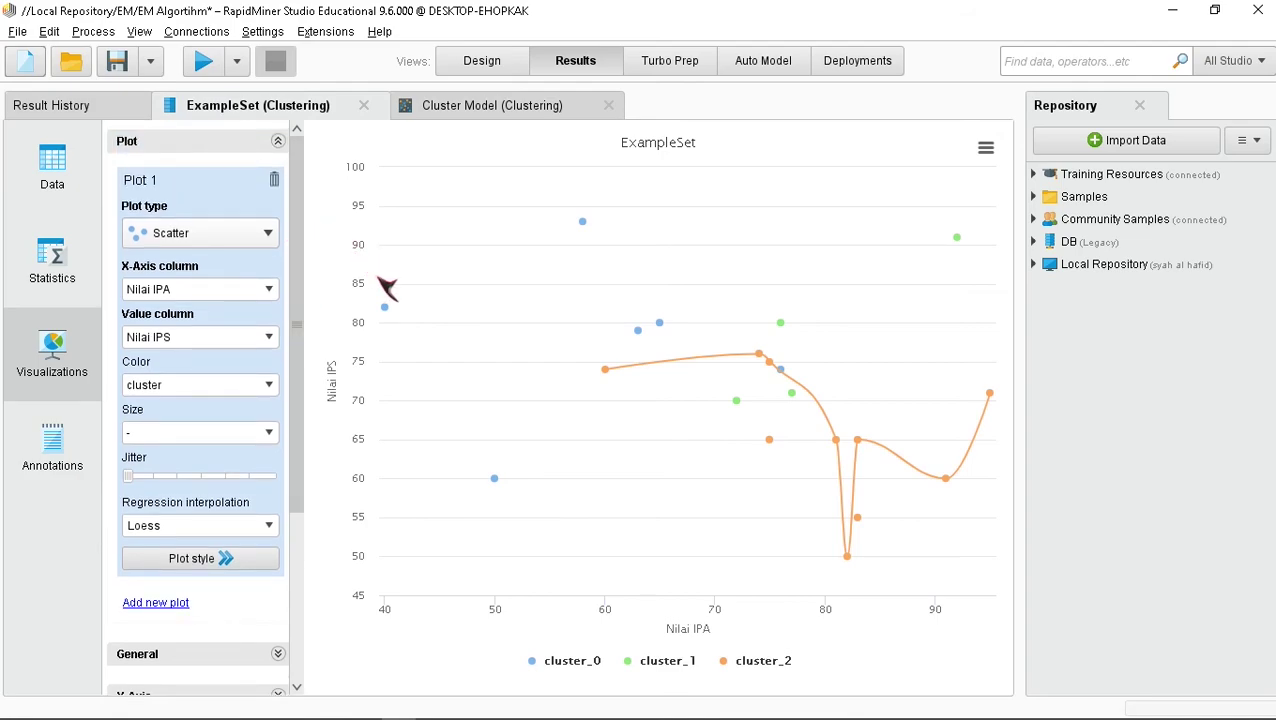